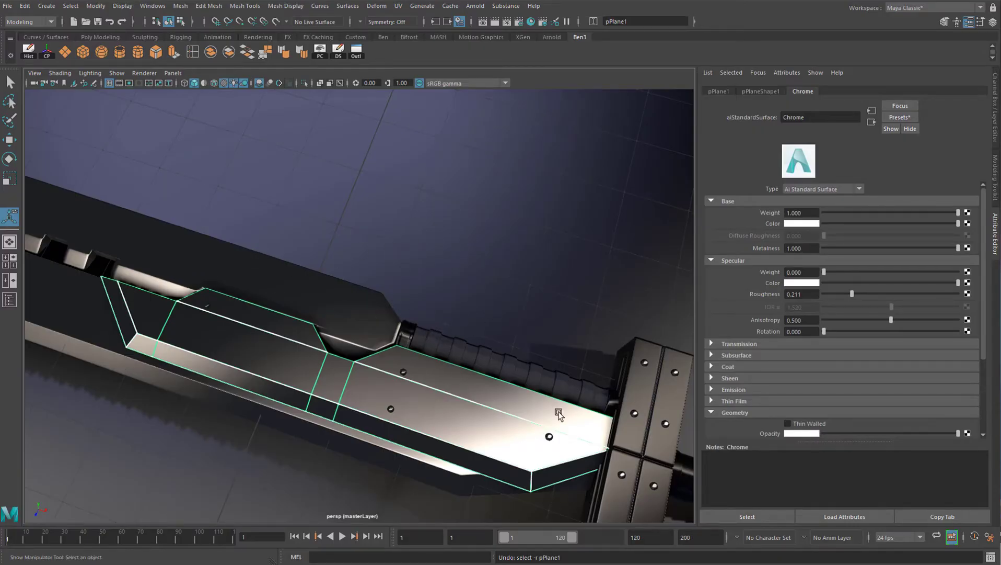
Delete the history and freeze the transformations of the raised panel on the blade
alt+drag(251, 249, 246, 240)
click(24, 6)
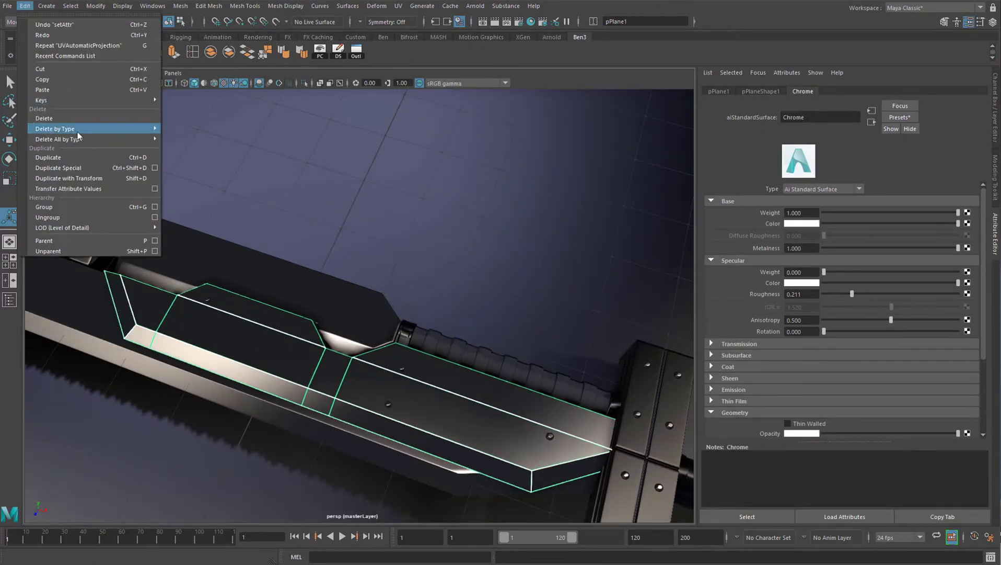
mouse_move(81, 140)
click(227, 157)
click(95, 6)
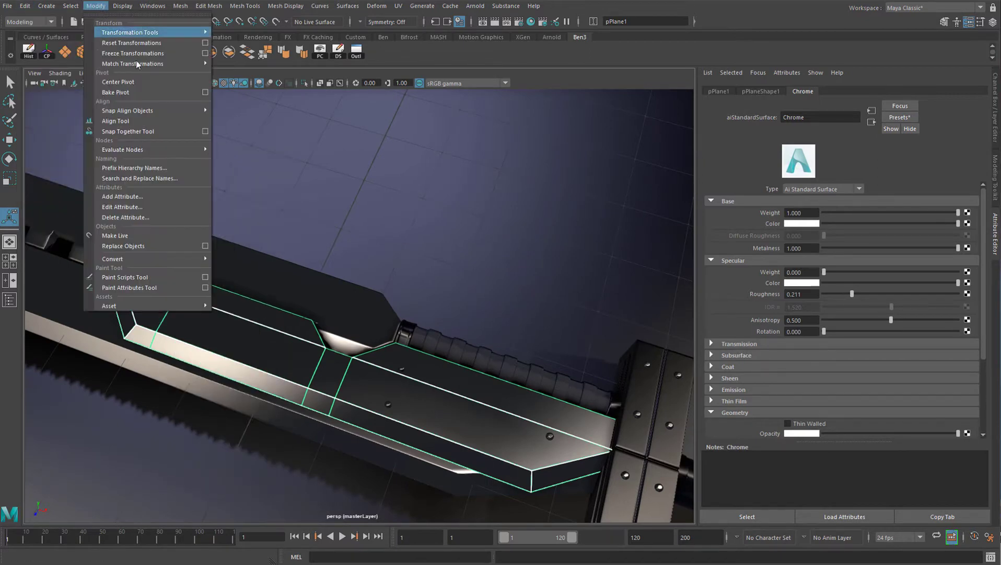
click(133, 53)
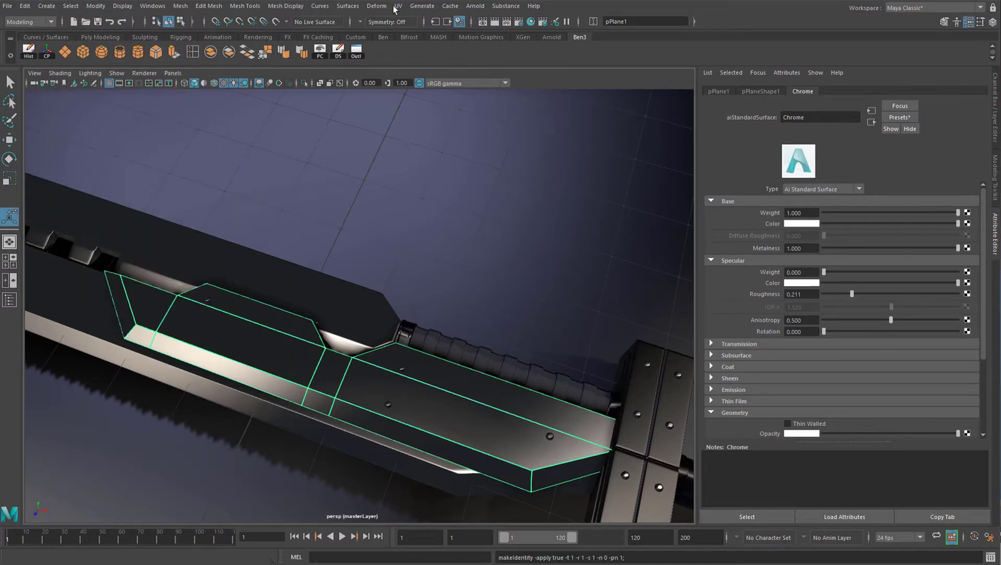
Show the blade panel in the UV Editor, apply an Automatic UV projection, and return to object selection
click(398, 5)
click(423, 24)
click(397, 6)
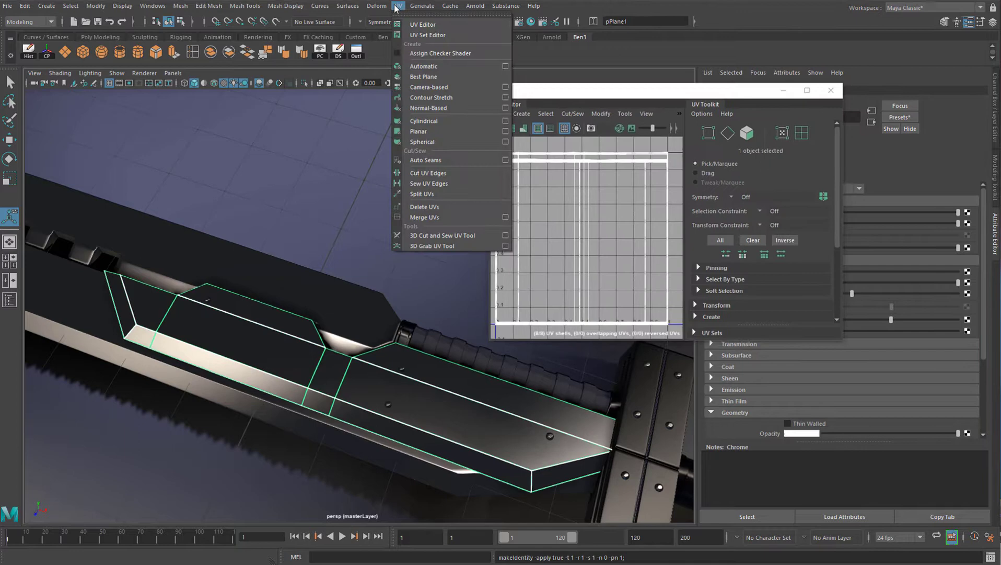
click(437, 67)
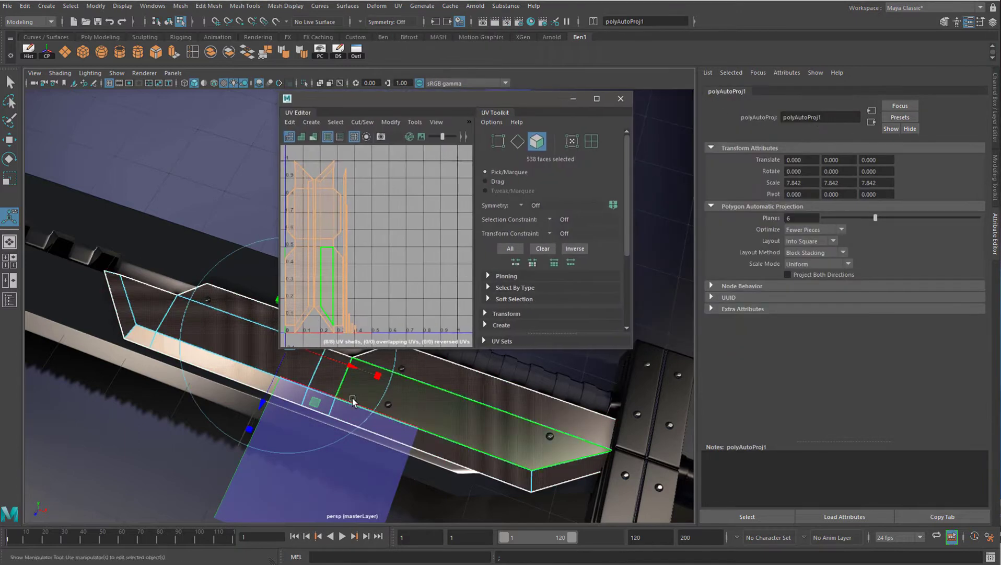
right_drag(416, 397, 476, 365)
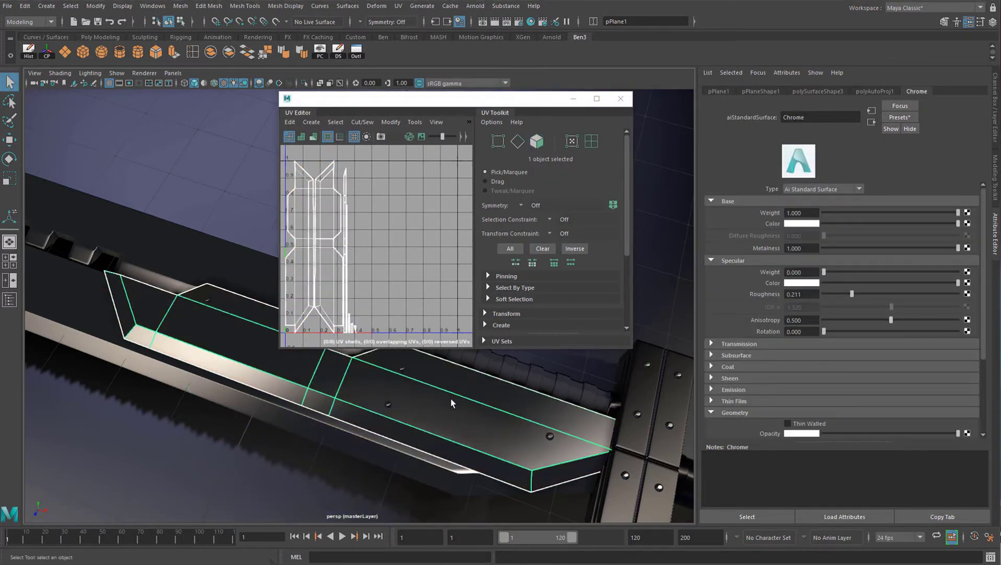
Map a file texture with a wood image to the color of the Chrome material
click(968, 223)
click(672, 217)
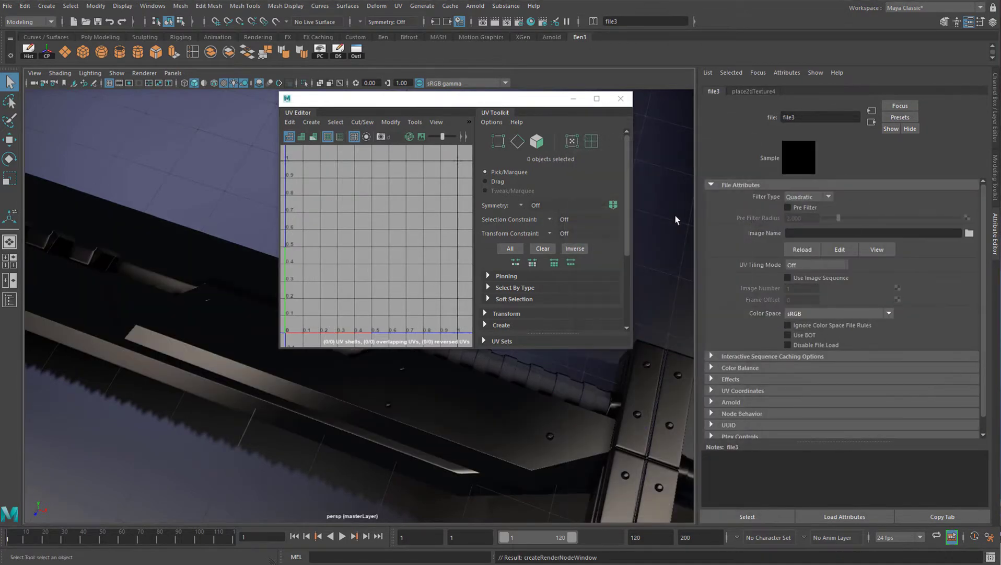
click(970, 233)
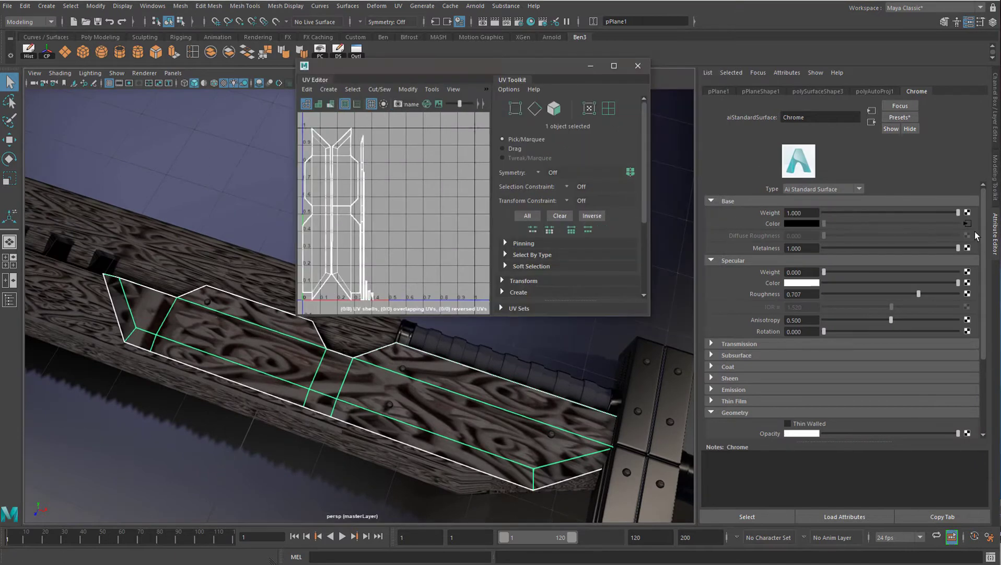
Set the wood texture's Repeat UV to 2 in both directions
click(967, 223)
click(753, 92)
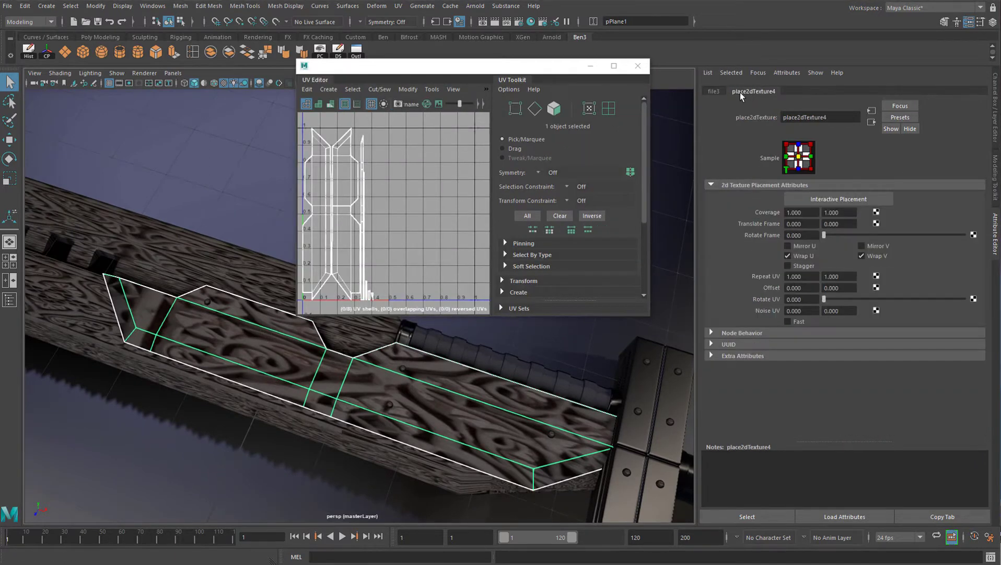
double_click(805, 276)
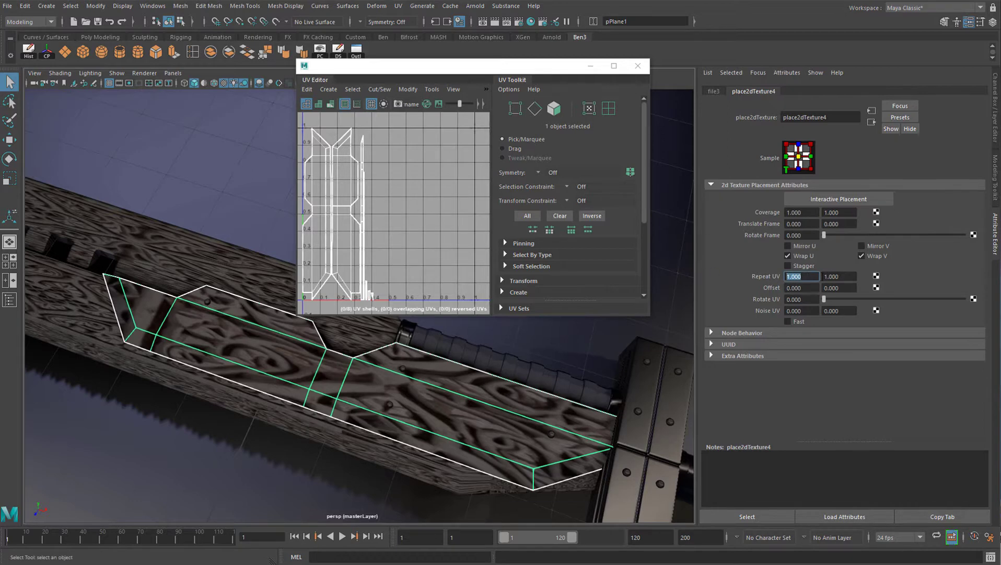
text(2)
key(Tab)
text(2)
key(Return)
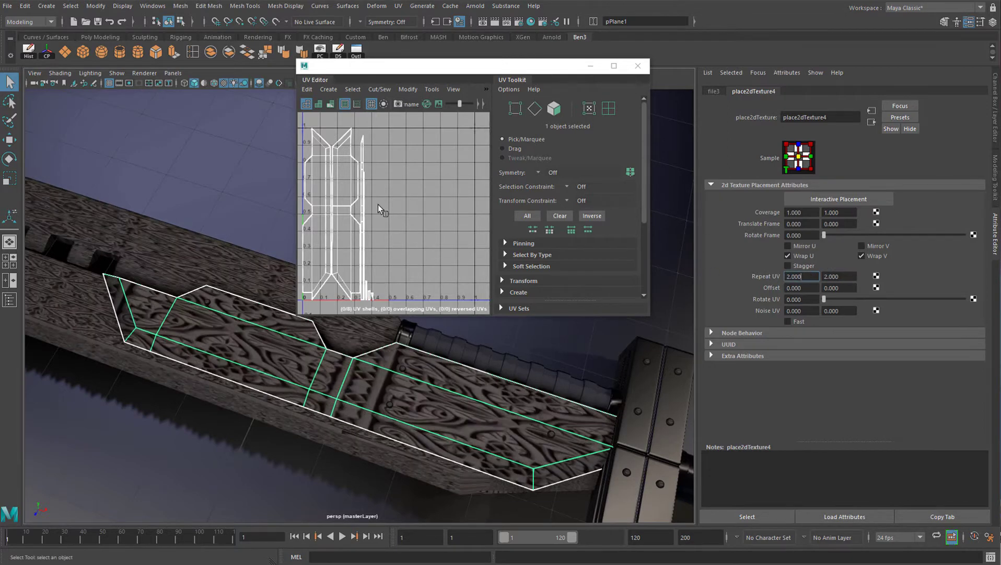
Select all of the blade panel's UV shells and scale them down in the UV Editor
click(608, 109)
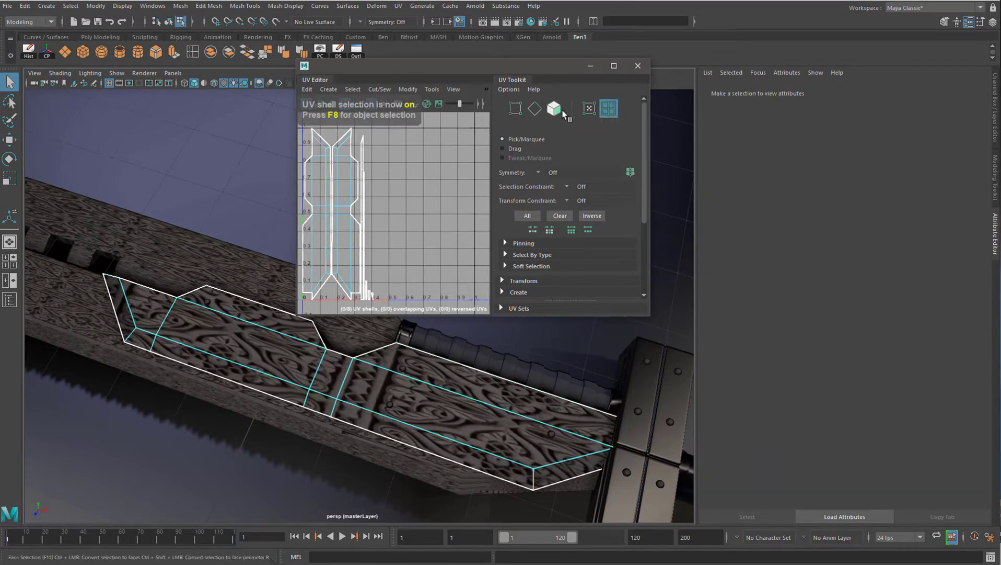
drag(443, 126, 272, 333)
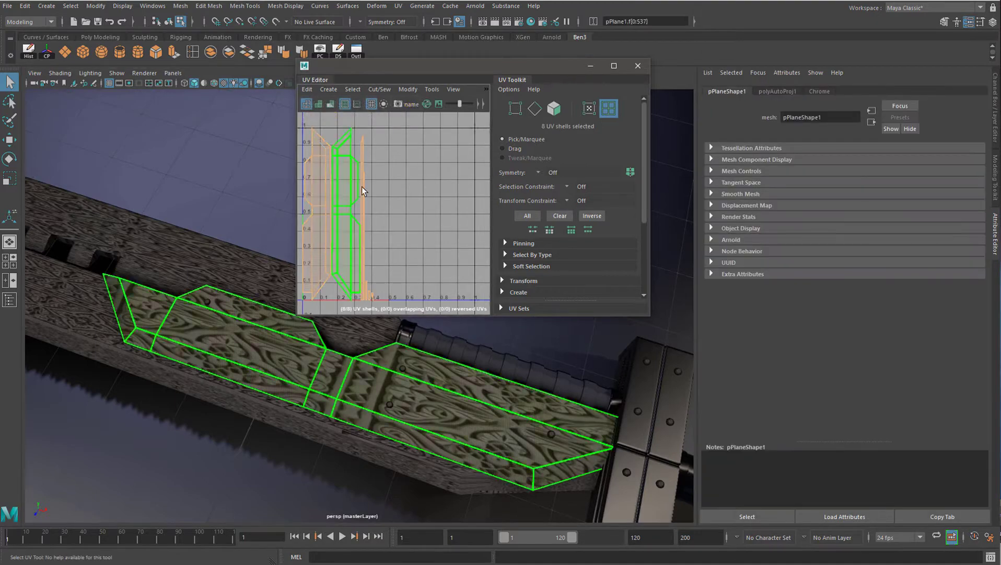
key(r)
drag(409, 214, 369, 215)
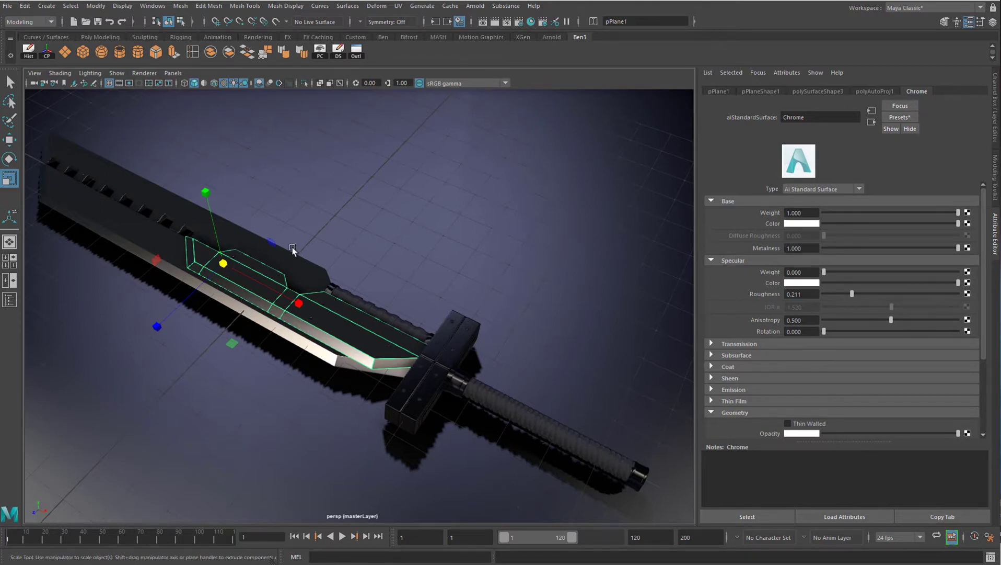
Select all the pieces of the sword, from the blade tip to the end of the handle
alt+drag(293, 251, 328, 251)
alt+right_drag(328, 251, 269, 236)
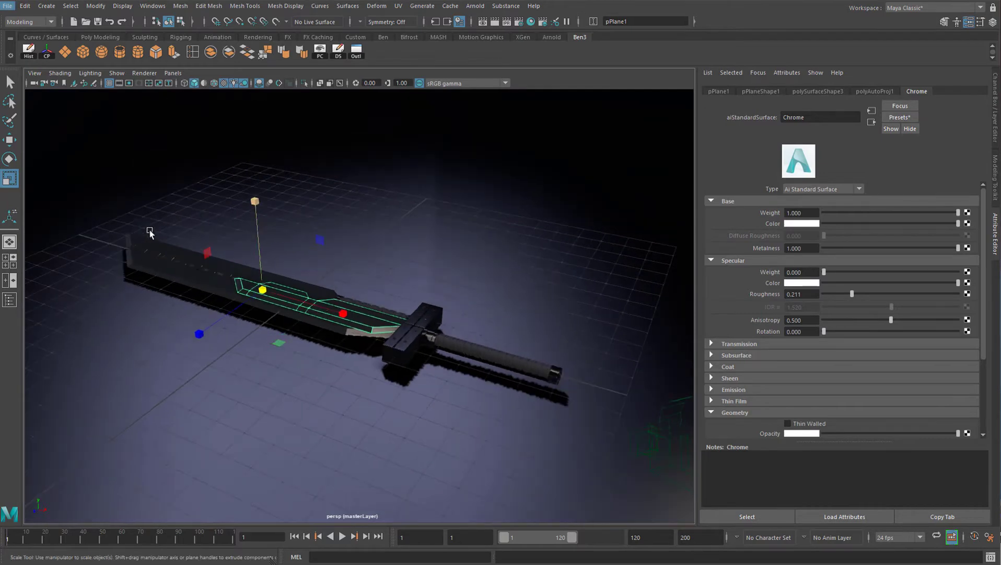
drag(82, 196, 580, 428)
alt+drag(384, 361, 354, 300)
scroll(356, 264, down, 2)
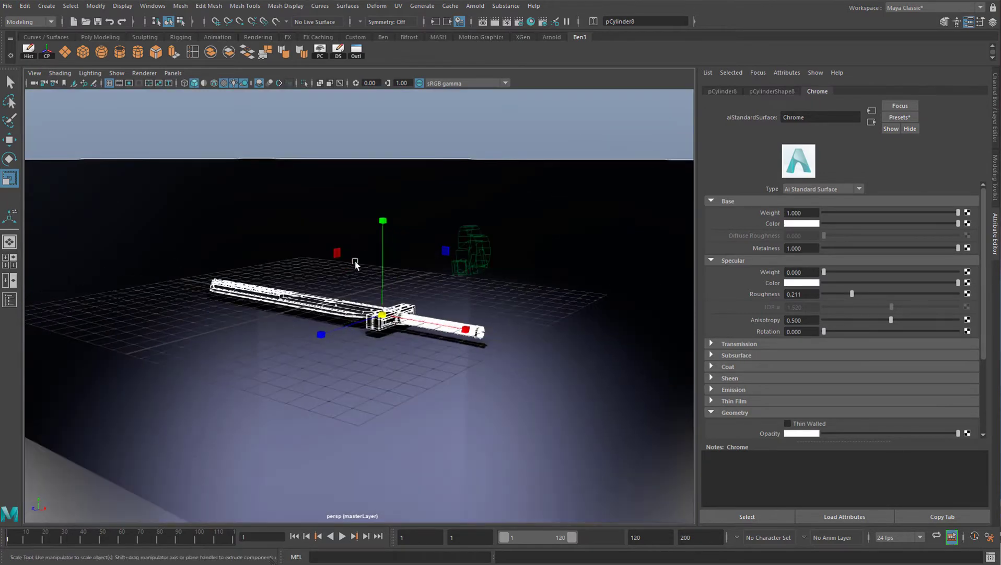
scroll(354, 270, up, 4)
scroll(400, 217, down, 1)
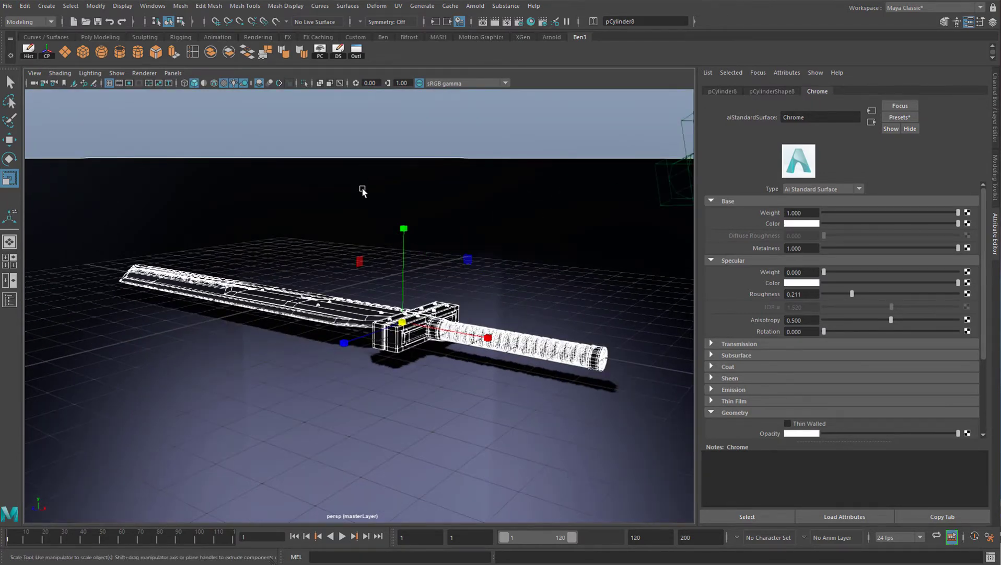
alt+drag(391, 232, 564, 202)
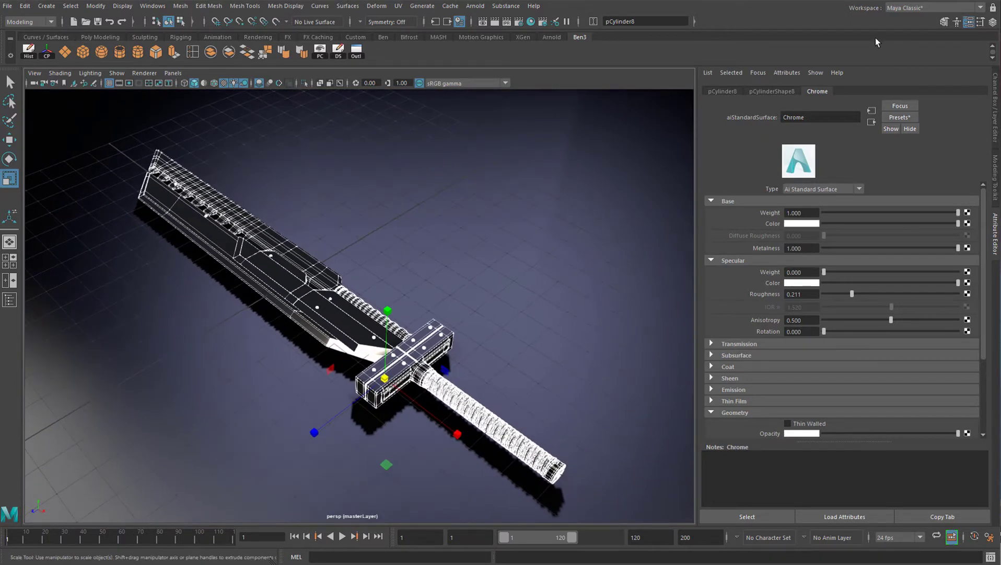
Create a render layer named CheckerLayer in Render Setup
click(546, 22)
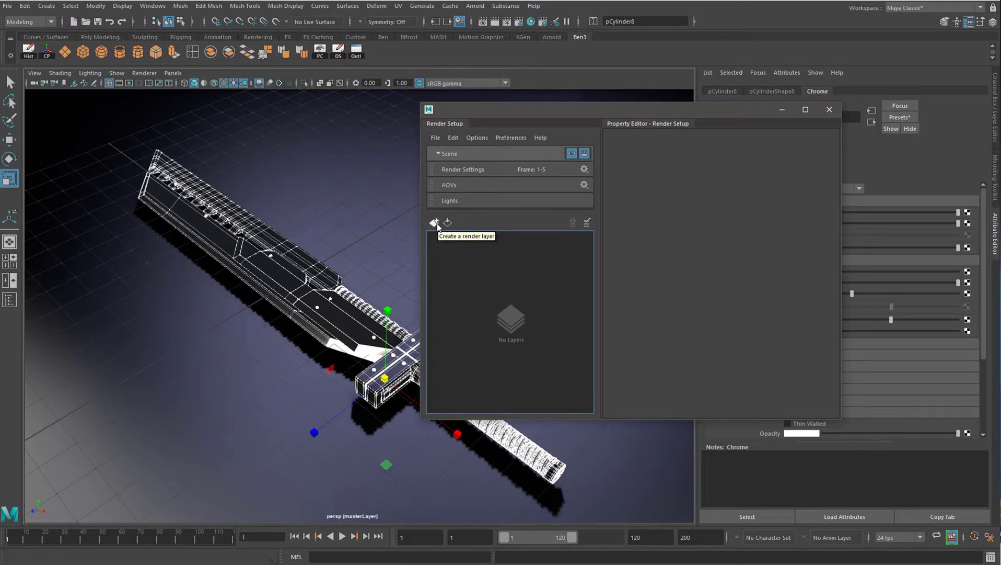
click(435, 223)
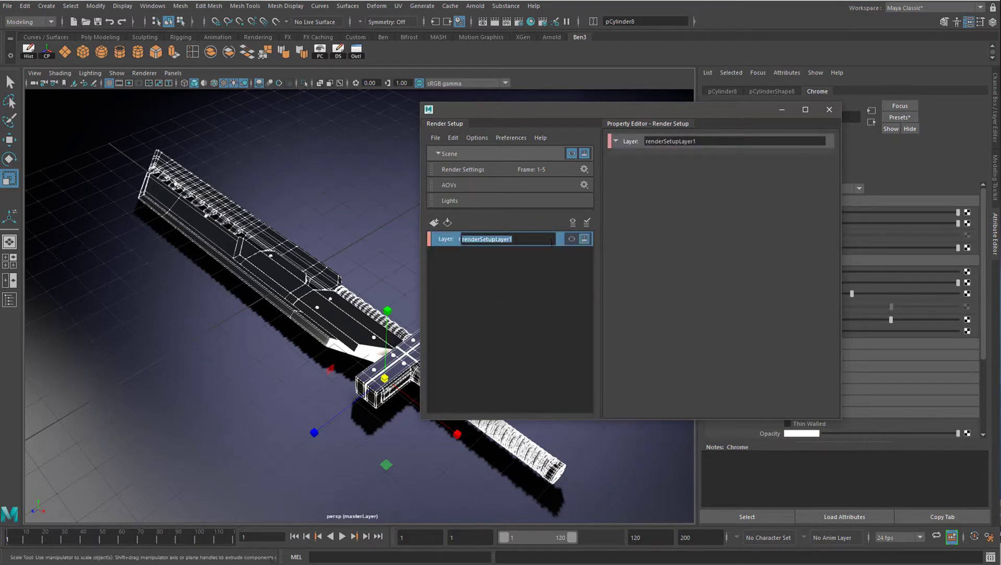
text(CheckerLayer)
key(Return)
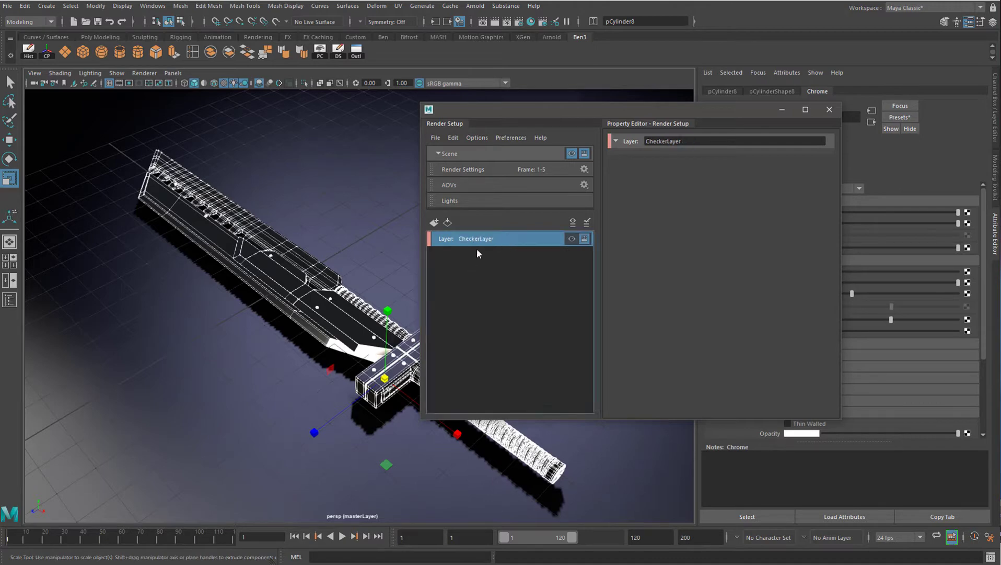
drag(515, 110, 476, 111)
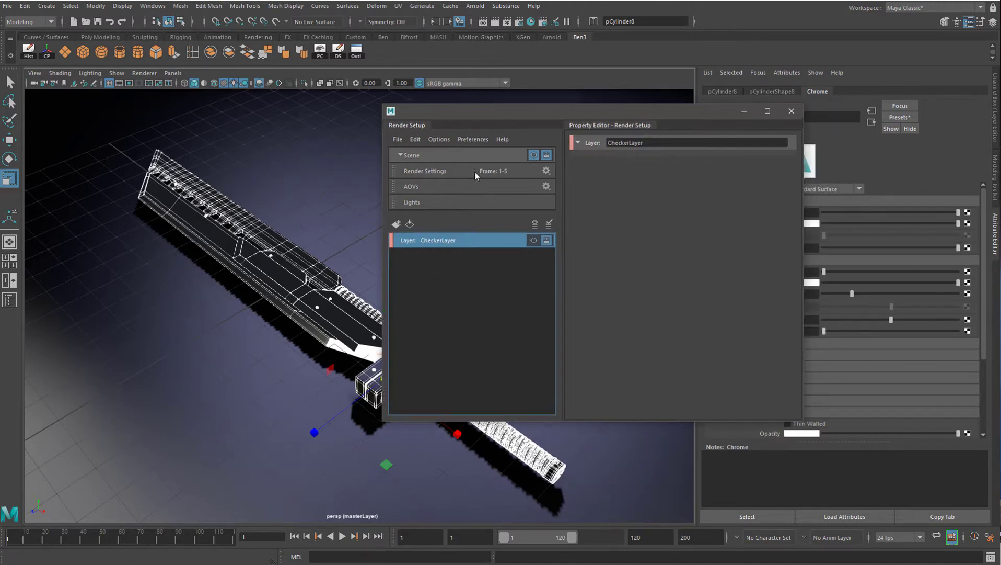
Create a collection in CheckerLayer and add the selected sword pieces to it
right_click(422, 242)
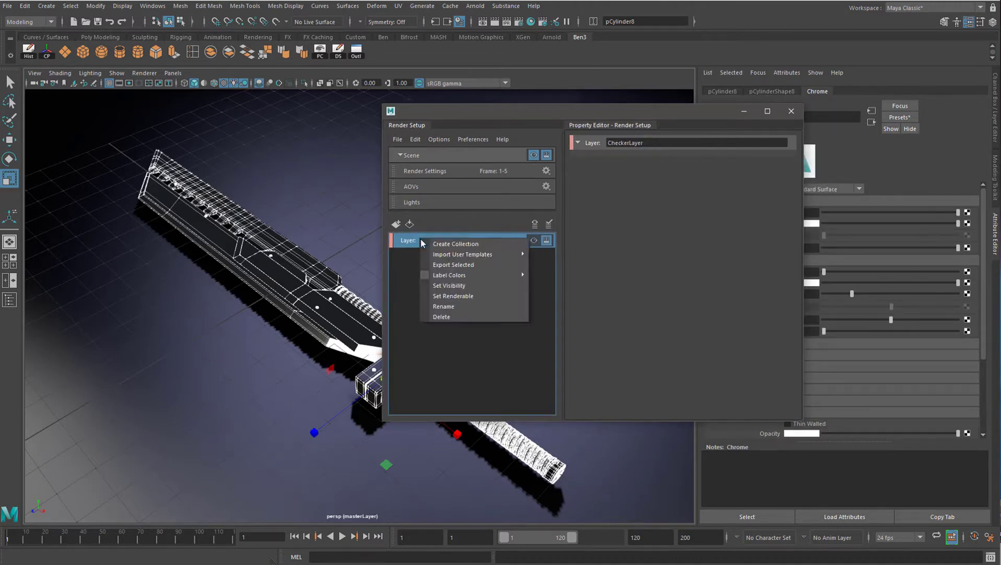
click(461, 244)
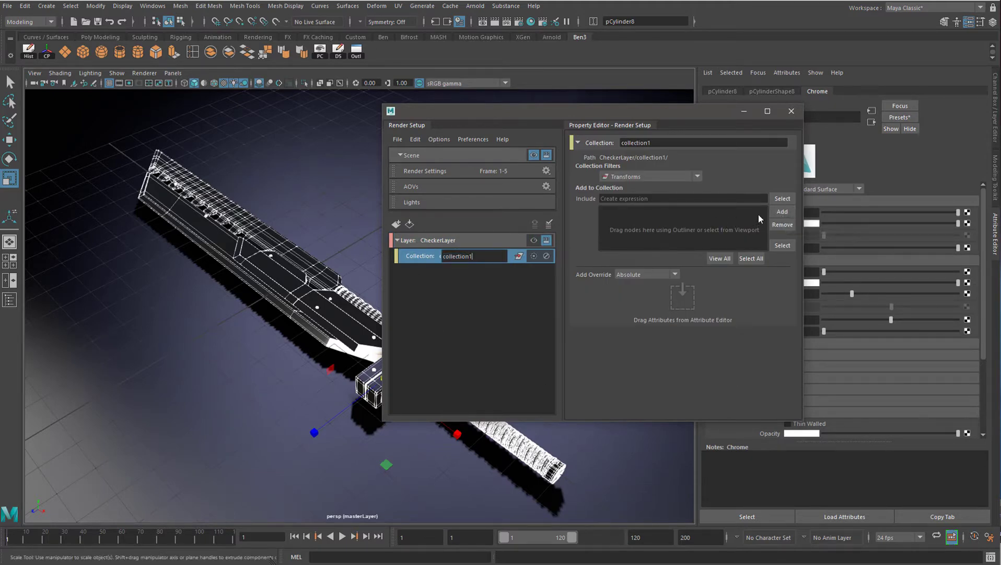
click(781, 212)
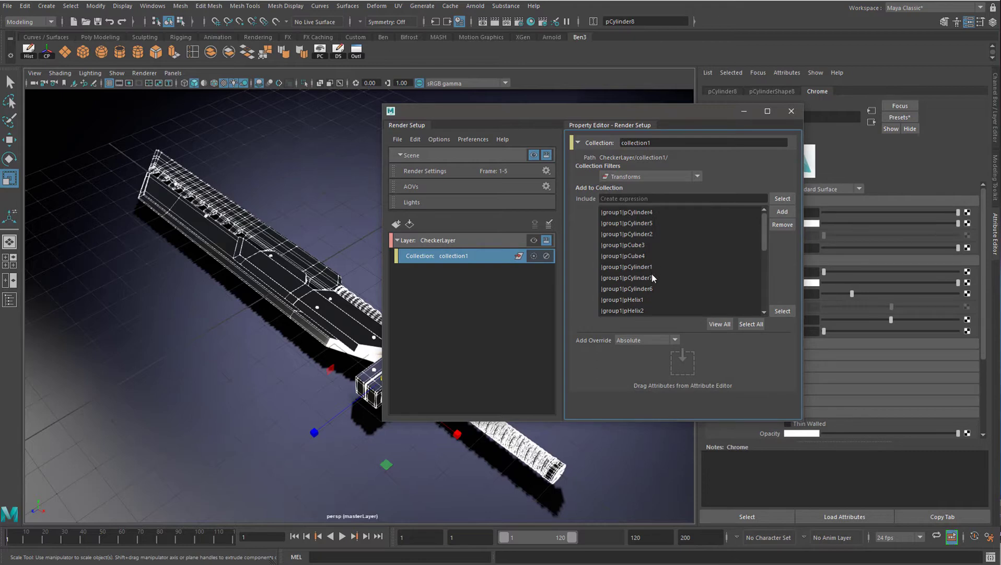
Create a material override on the sword collection with a new Lambert material and make CheckerLayer the visible layer
click(434, 259)
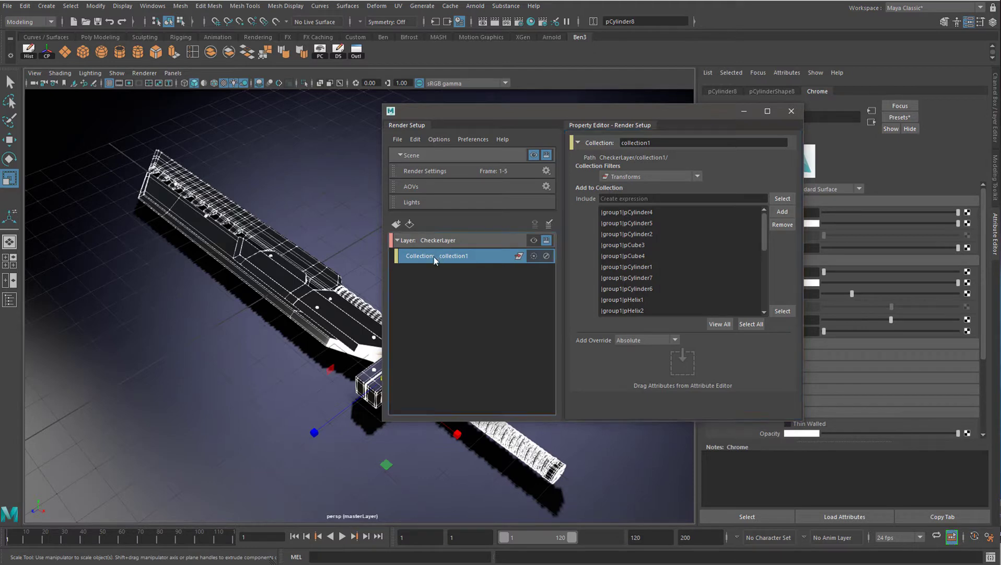
right_click(434, 260)
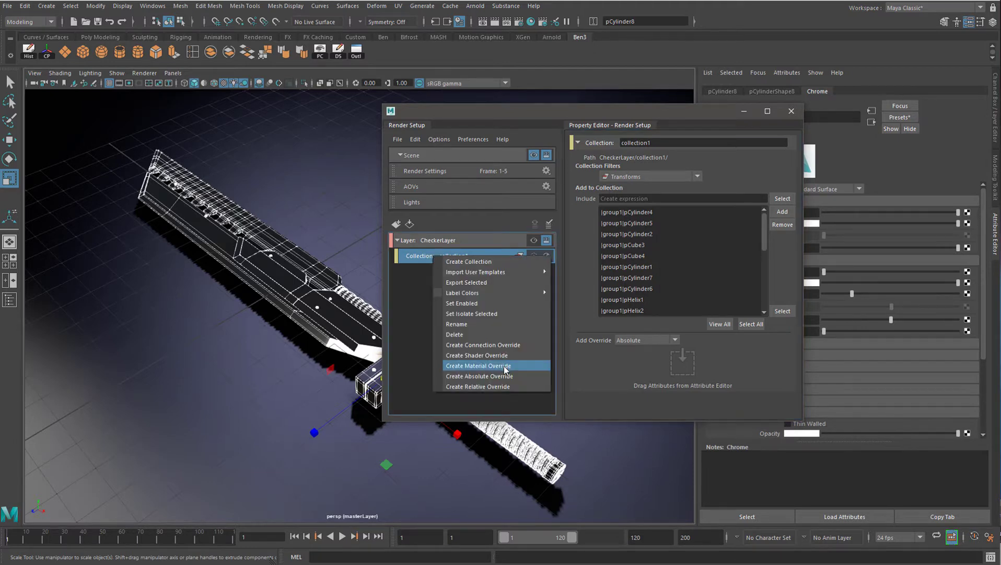
click(505, 366)
click(787, 168)
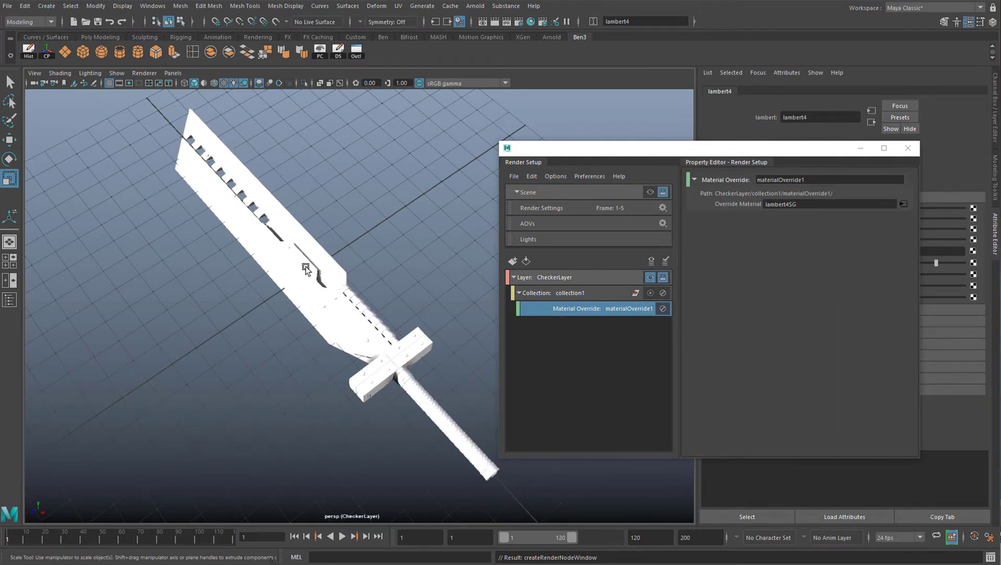
Rename the override's Lambert material to LamberChecker and map a Checker texture to its color
drag(784, 152, 400, 362)
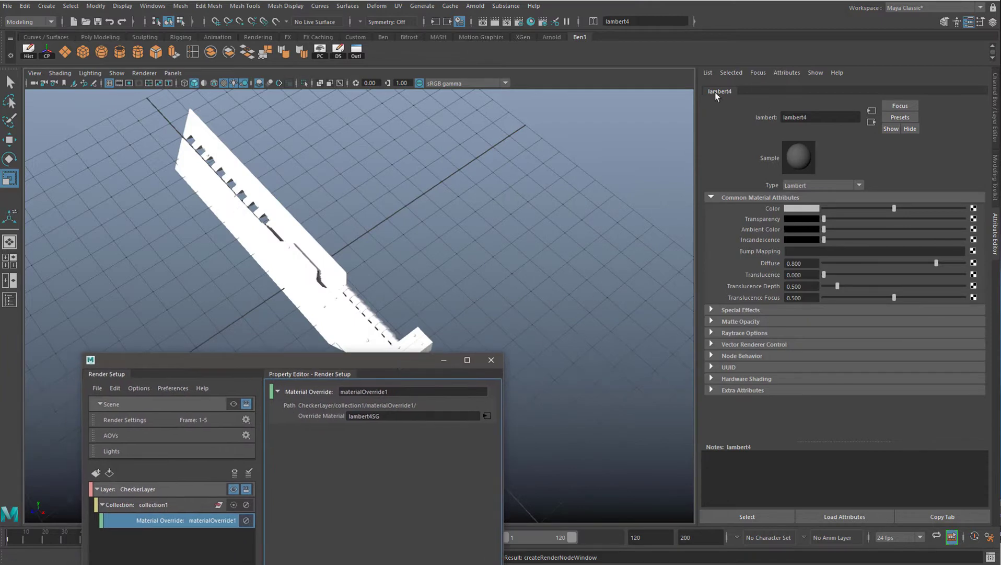
drag(819, 117, 531, 91)
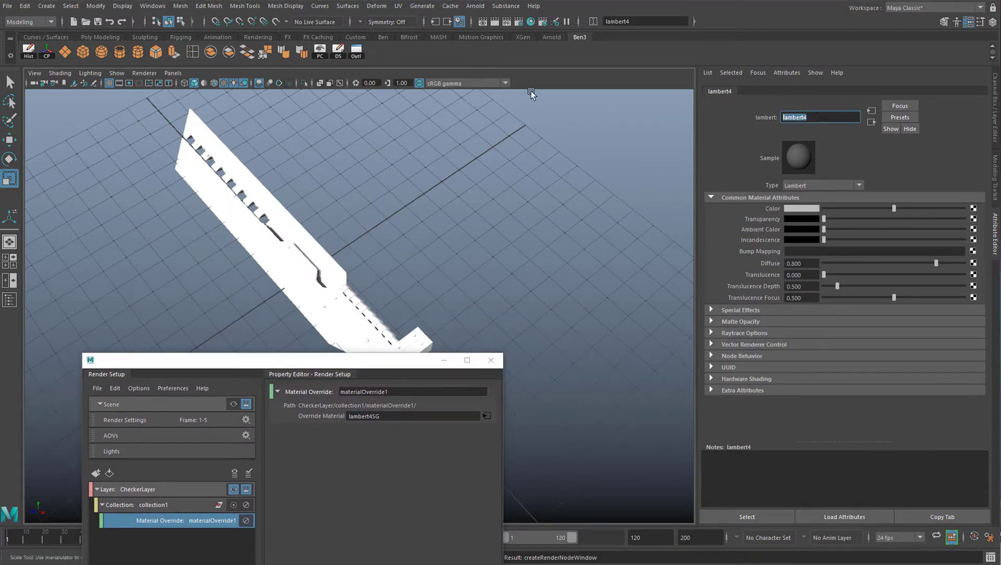
text(LamberChecker)
key(Return)
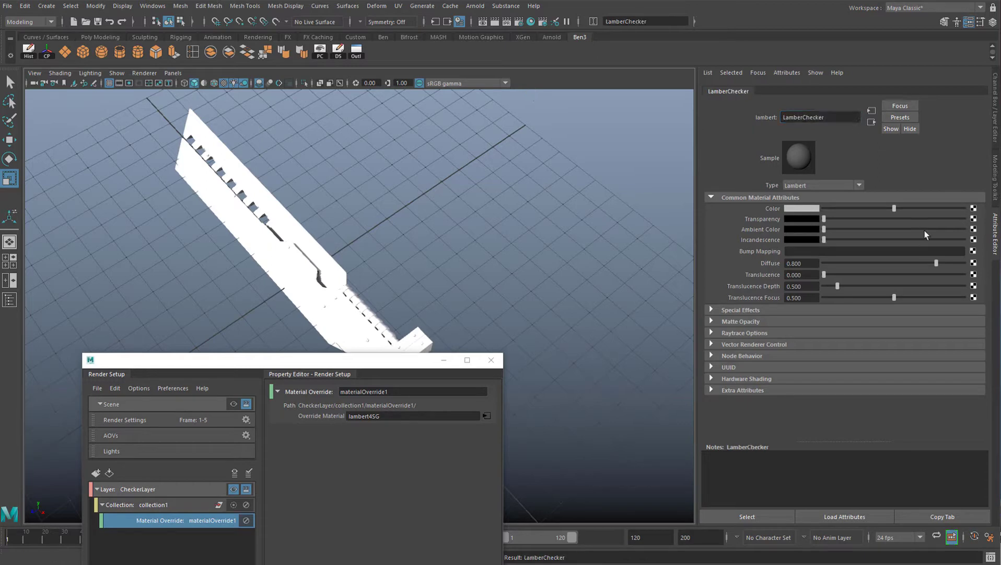
click(973, 209)
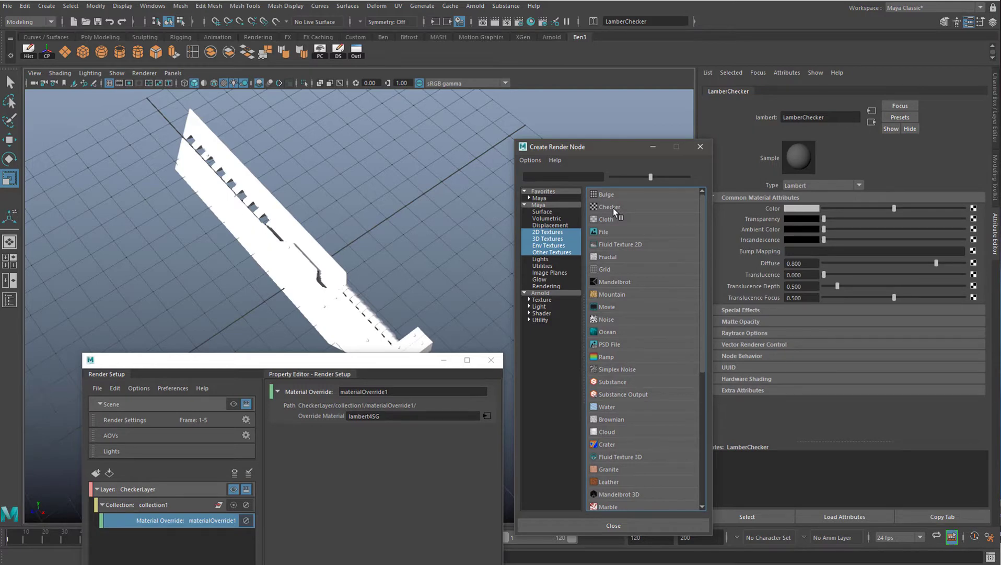
click(614, 207)
Switch the visible layer to the master scene and back to CheckerLayer to compare the sword's materials
drag(325, 359, 746, 198)
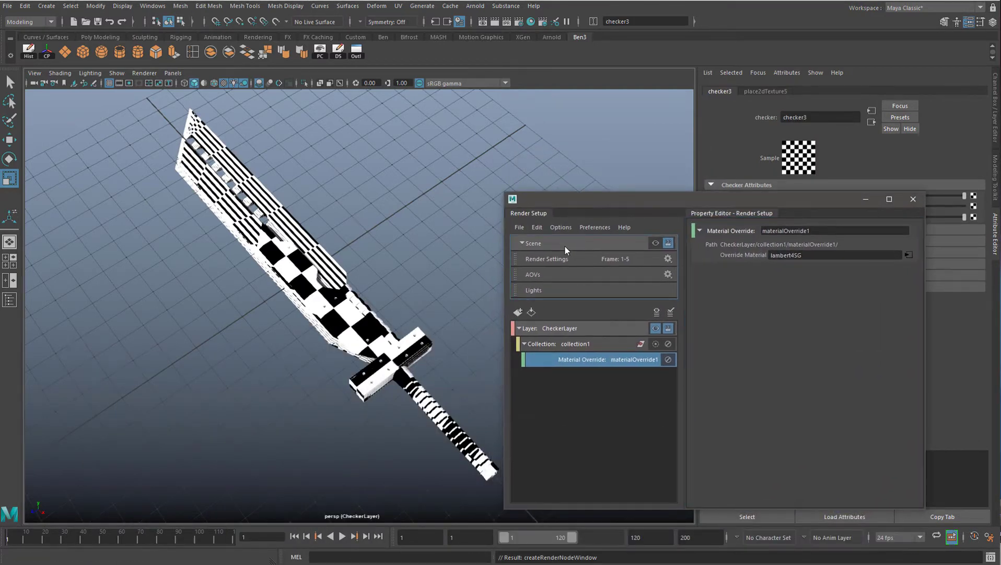
click(655, 243)
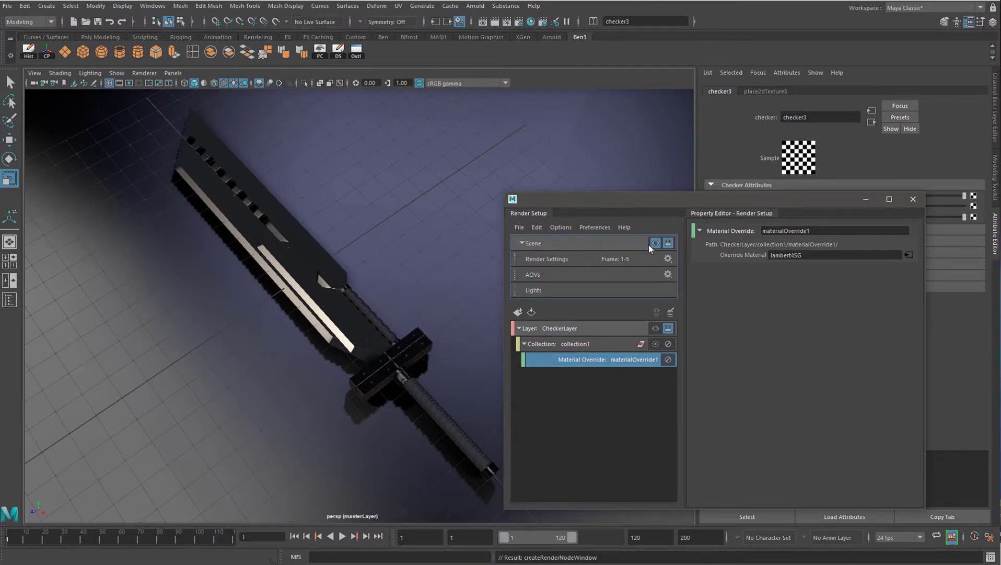
click(657, 328)
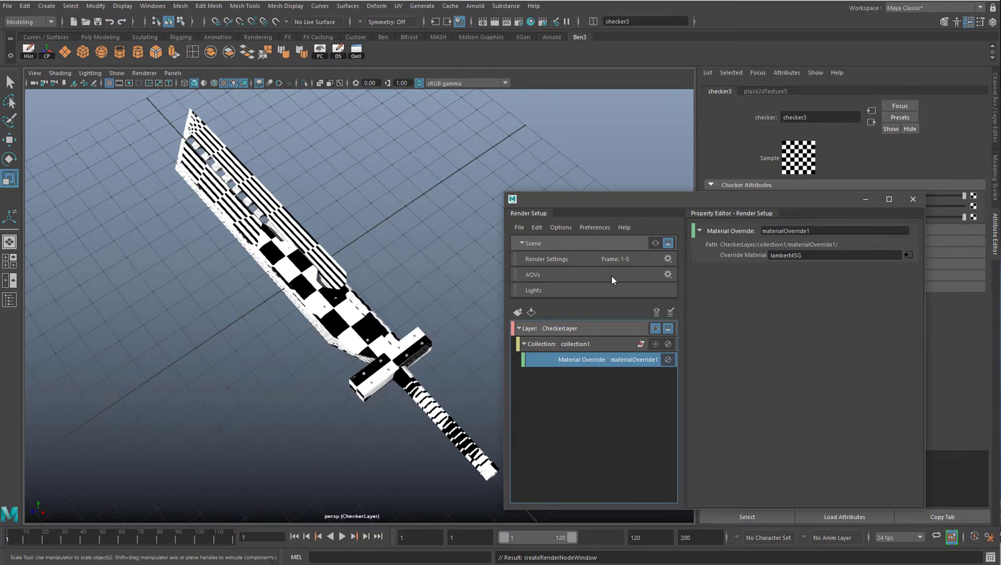
Toggle the visible layer twice between the master scene and CheckerLayer to view the sword's materials from different angles
alt+drag(248, 312, 284, 313)
click(670, 311)
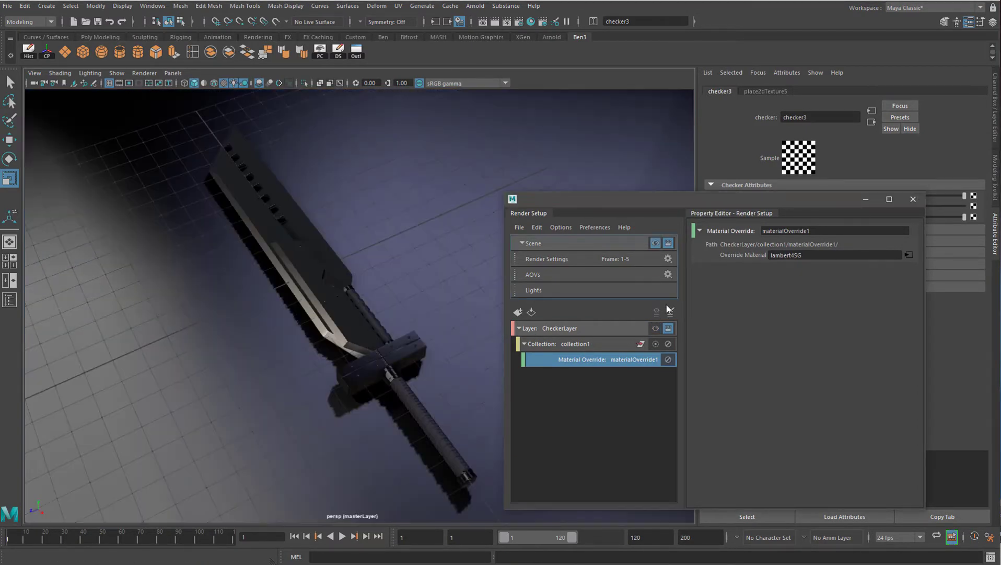
click(656, 328)
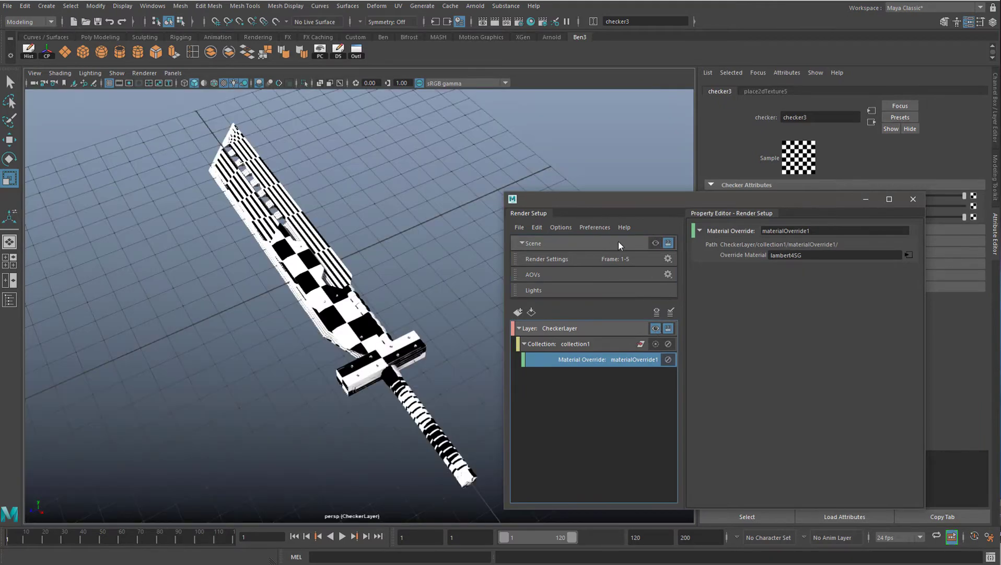
click(655, 244)
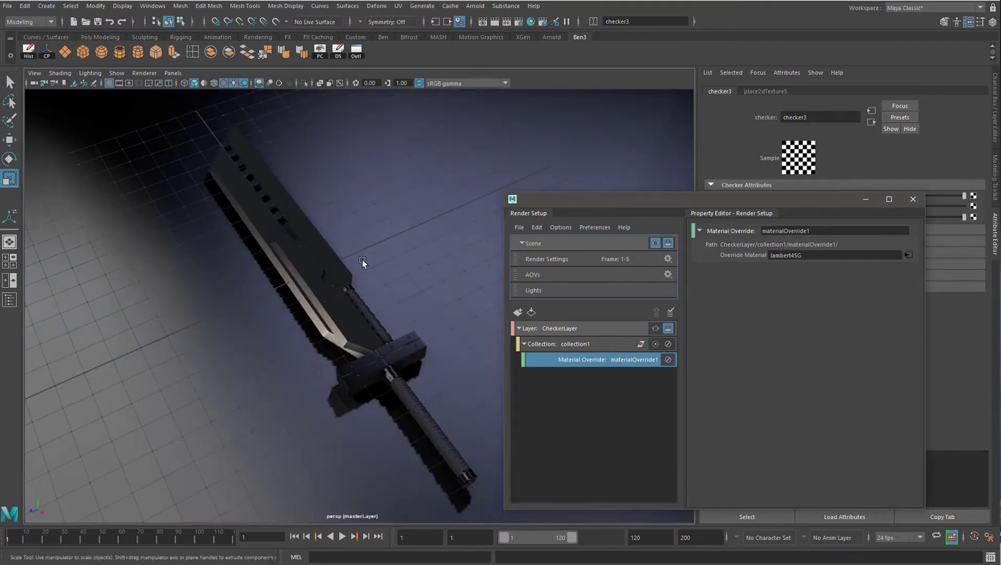
alt+drag(365, 273, 329, 272)
click(655, 328)
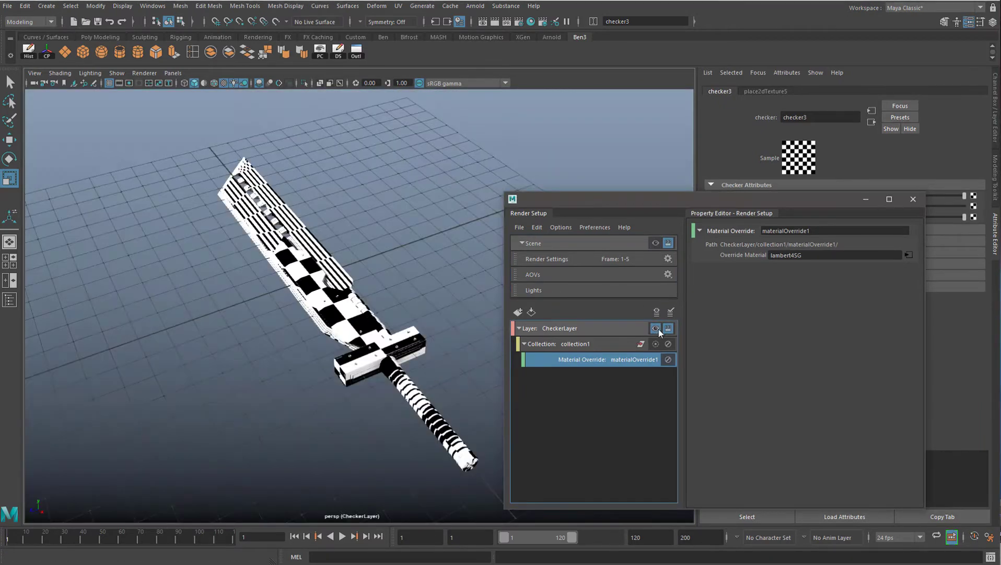
Open the checker texture of the LamberChecker override material, darken Color 1 to grey and lighten Color 2 slightly
alt+drag(305, 311, 241, 259)
click(240, 257)
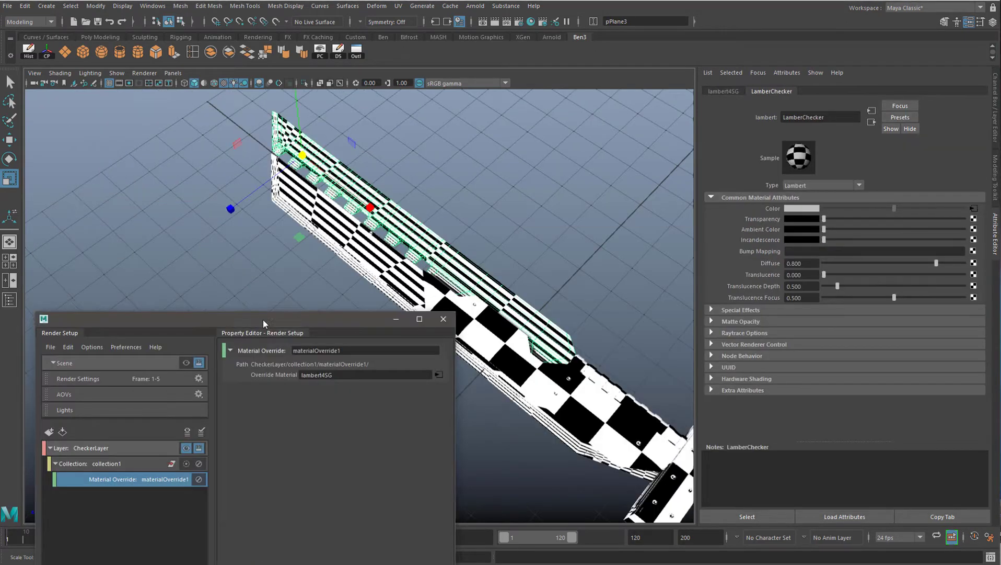
drag(263, 319, 241, 345)
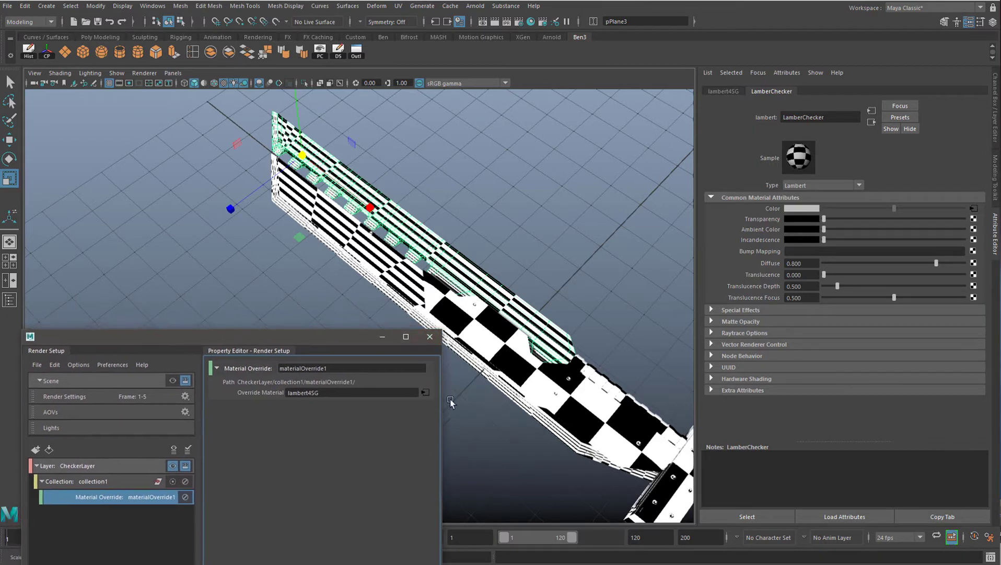
click(425, 392)
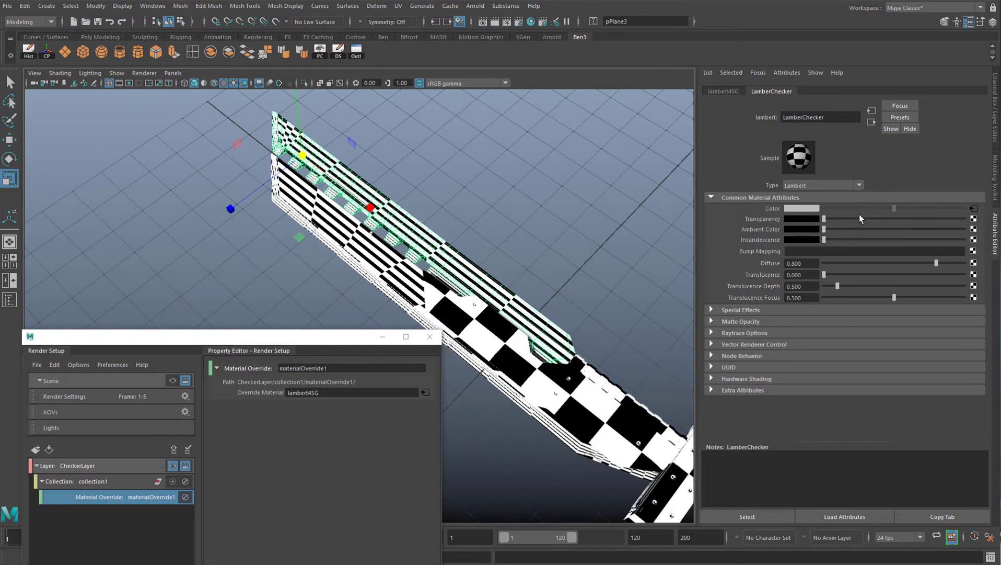
click(973, 208)
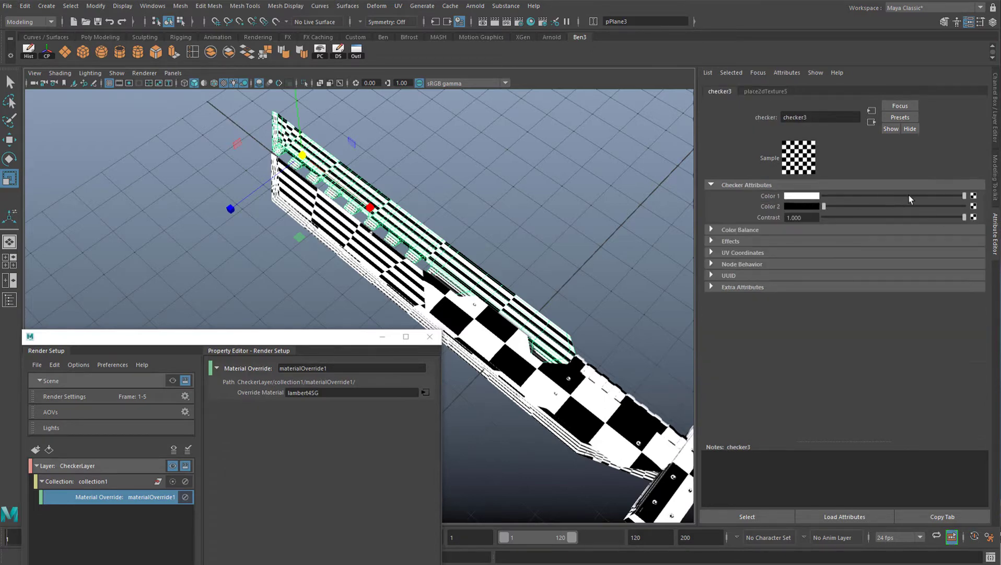
drag(947, 200, 829, 201)
drag(825, 198, 833, 197)
drag(824, 207, 827, 210)
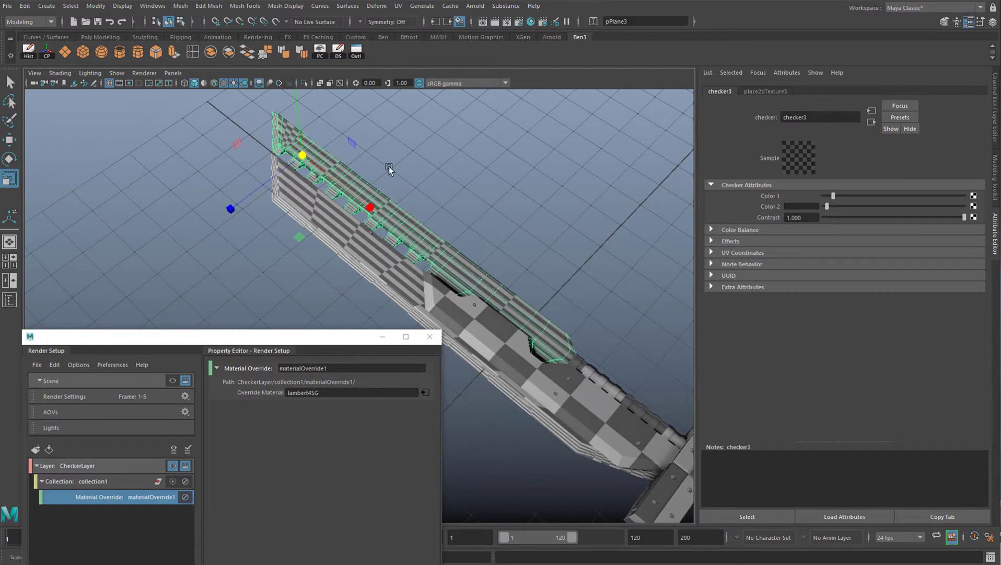
Close the Render Setup window and open the UV Editor with the upper blade piece selected
click(430, 337)
click(398, 6)
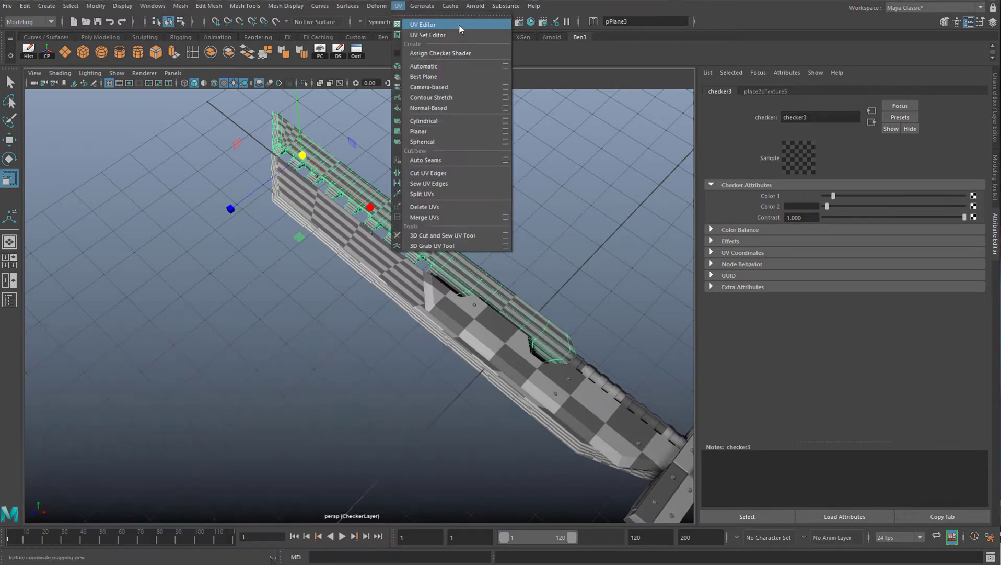
click(459, 24)
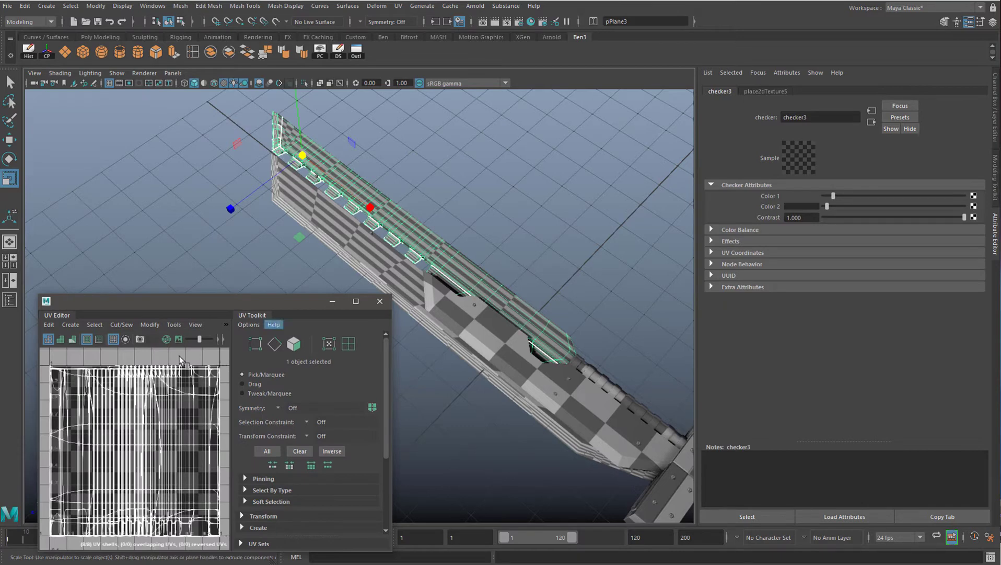
drag(137, 300, 148, 249)
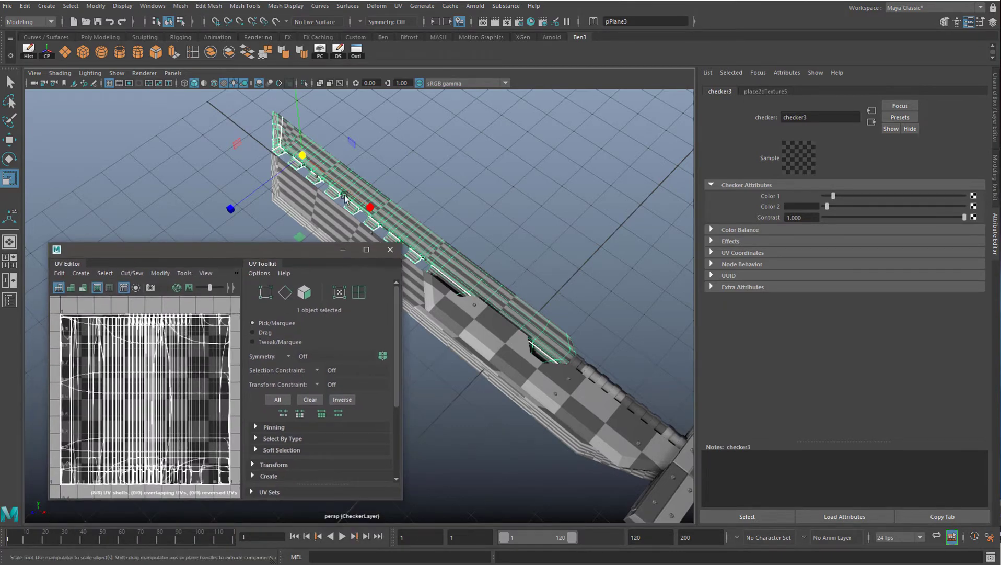
drag(267, 252, 253, 253)
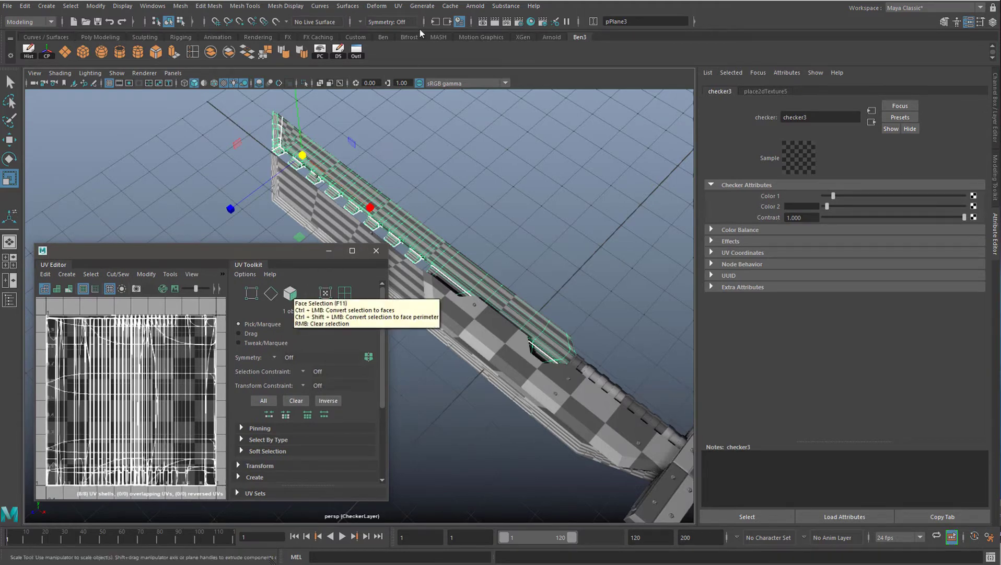
Apply automatic UV mapping to the upper blade piece and scale all its UVs wider horizontally
click(405, 7)
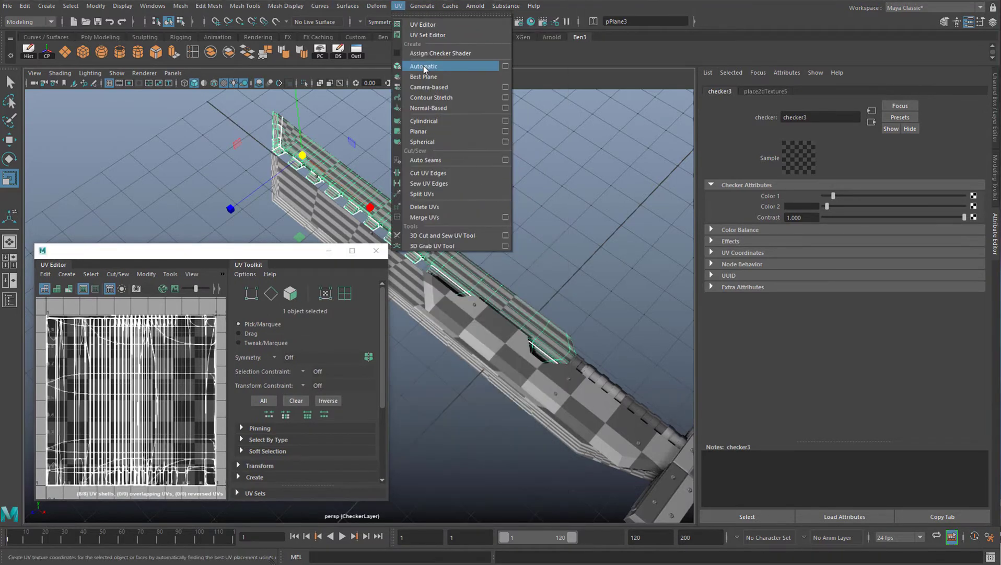
click(423, 66)
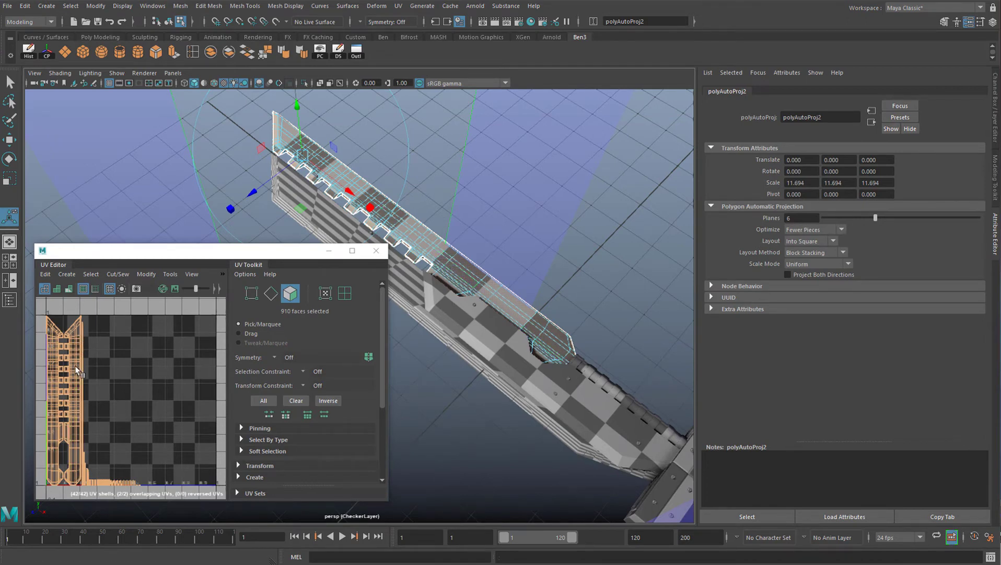
right_drag(76, 365, 122, 366)
scroll(167, 464, down, 1)
drag(99, 389, 55, 325)
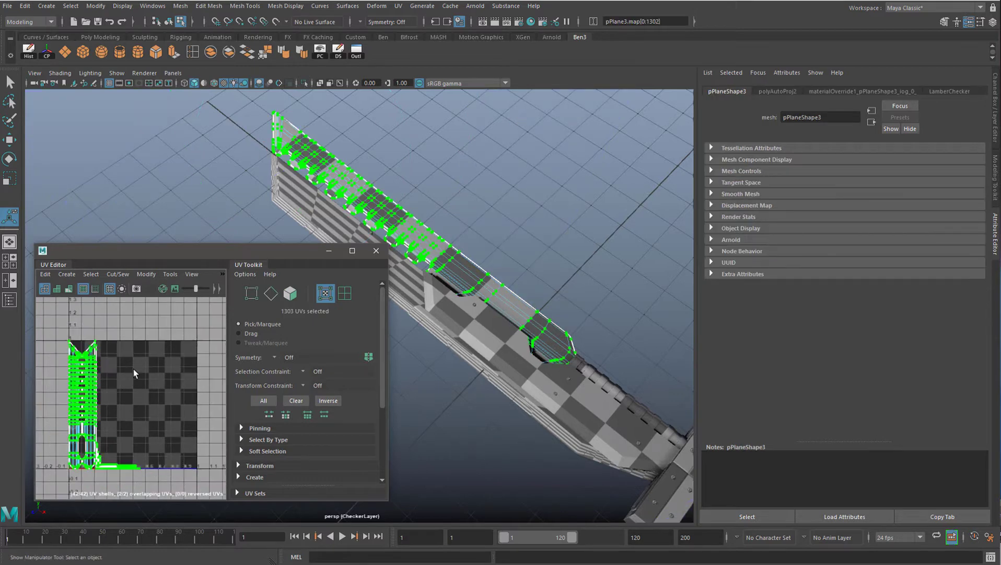
key(r)
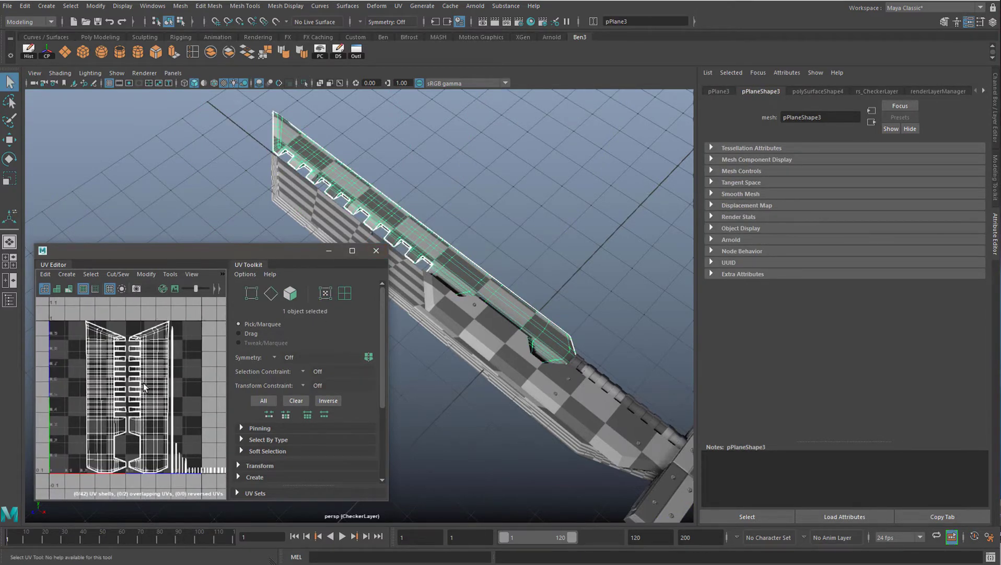
Freeze the upper blade piece's transformations, reapply automatic UV mapping to it and return to object selection
scroll(528, 308, up, 2)
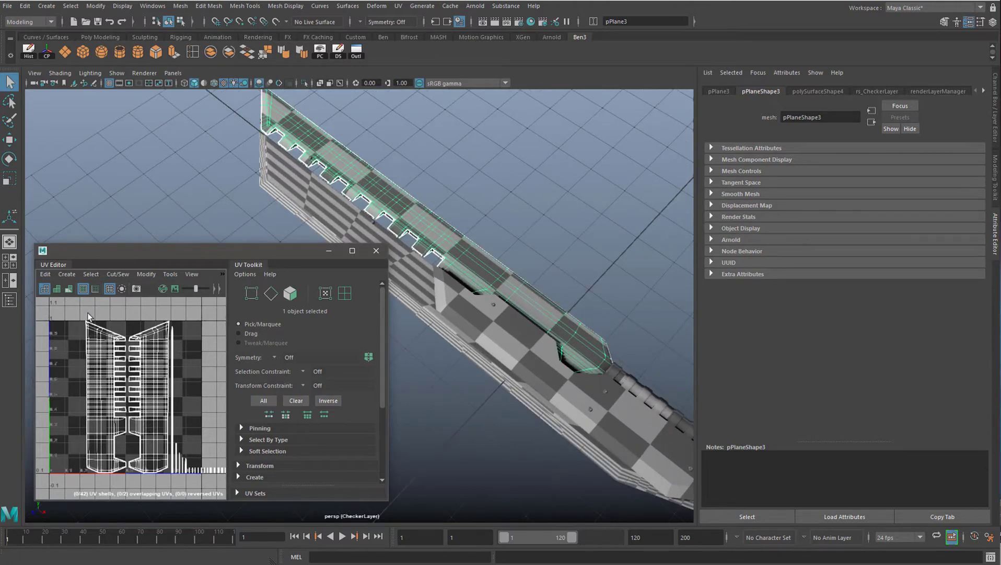
click(95, 5)
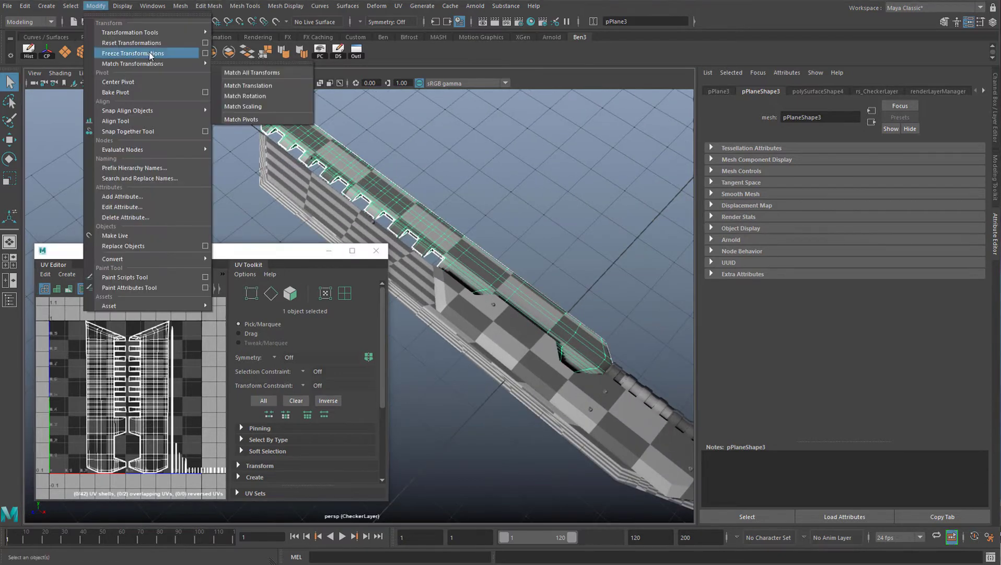
click(132, 53)
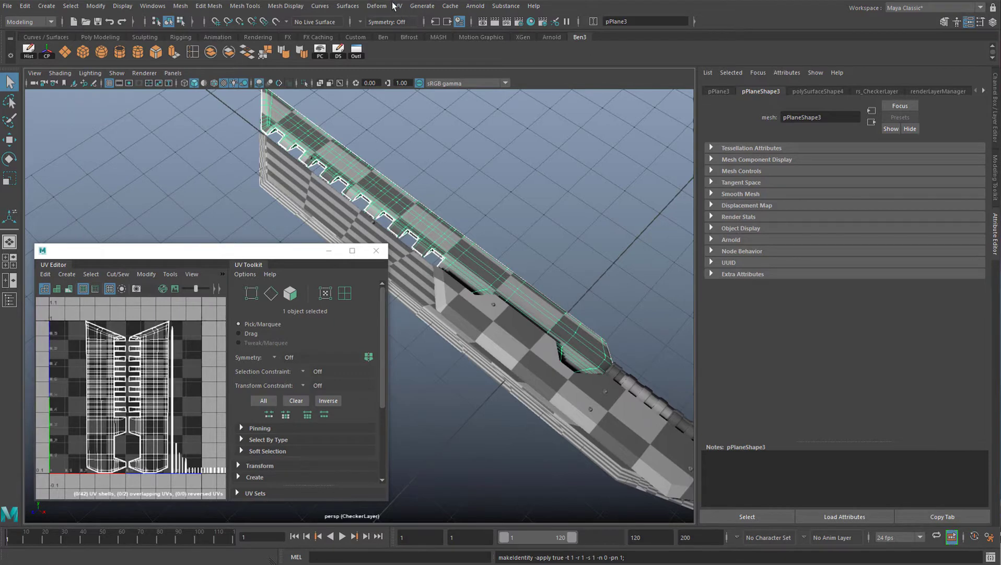
click(398, 5)
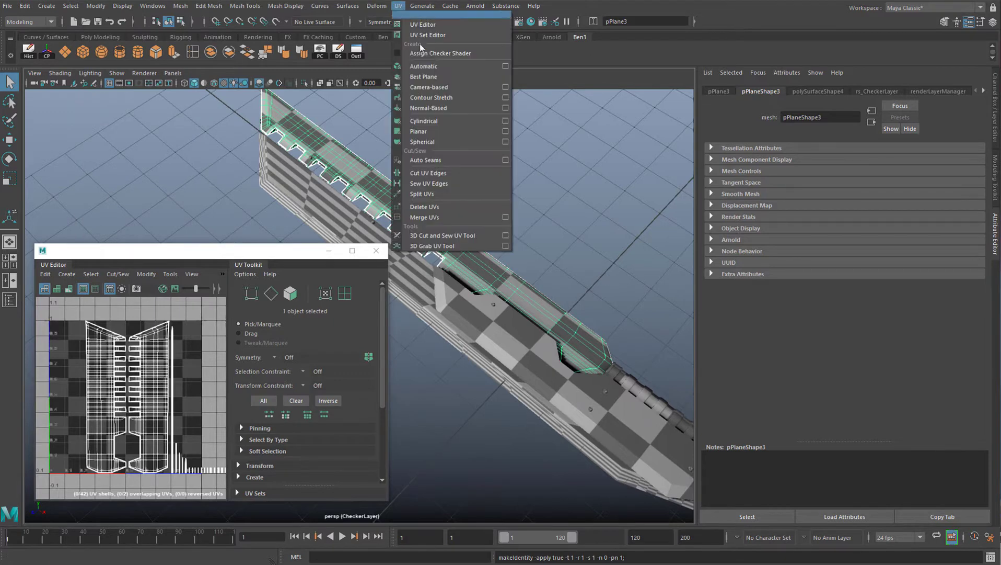
click(440, 65)
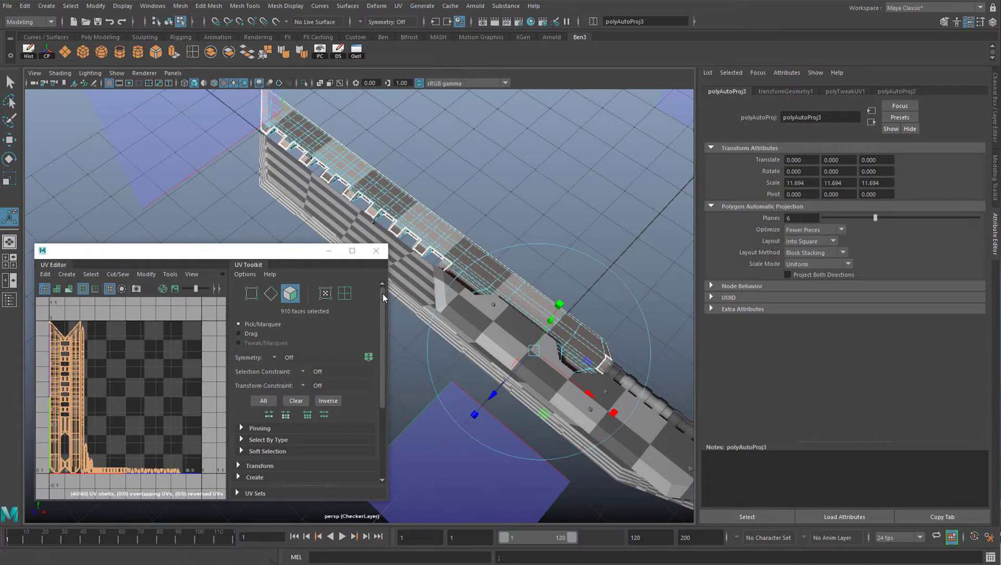
key(F8)
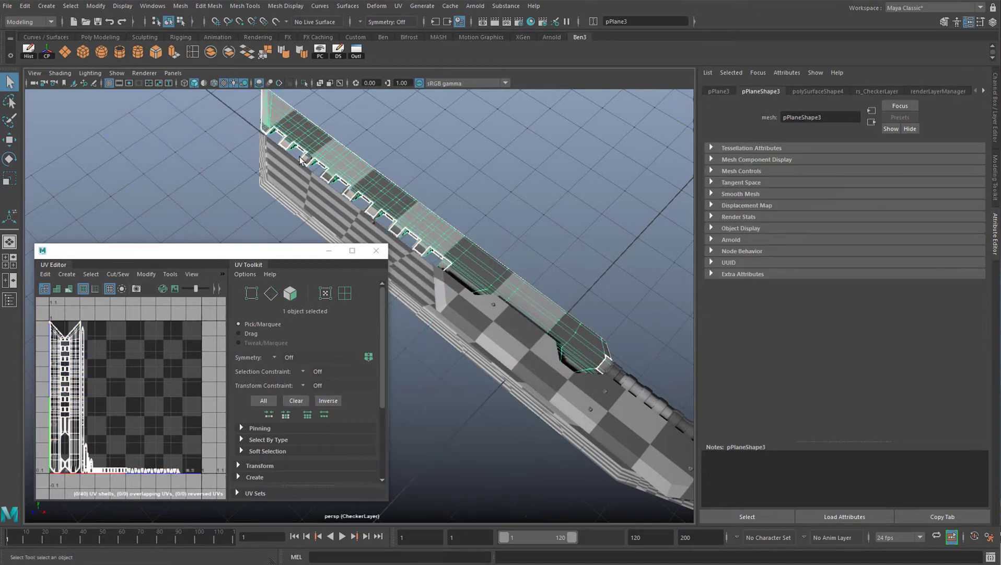
scroll(282, 135, down, 3)
scroll(328, 156, up, 1)
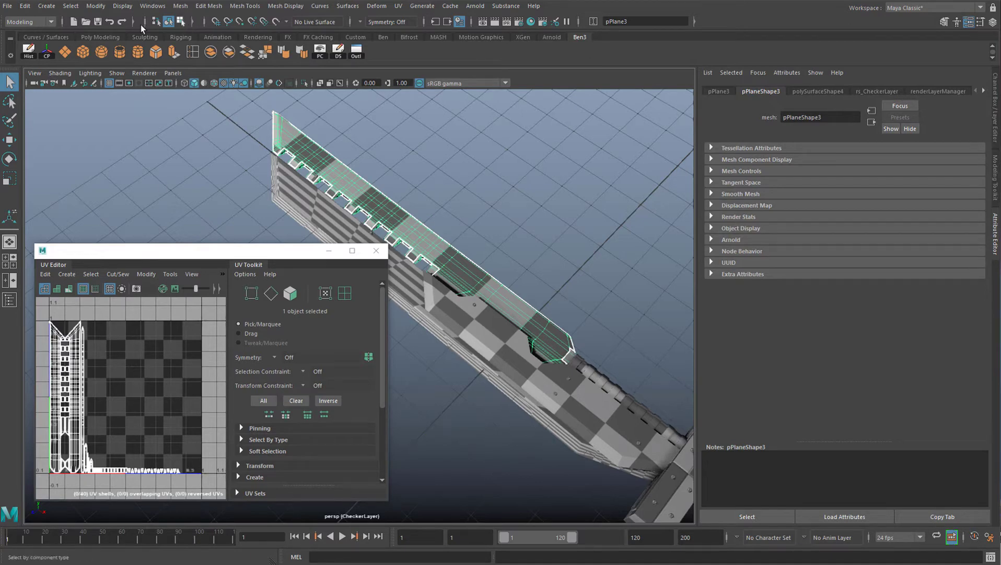
Select all the sword's pieces, apply automatic UV mapping to them and return to object selection
drag(205, 251, 470, 231)
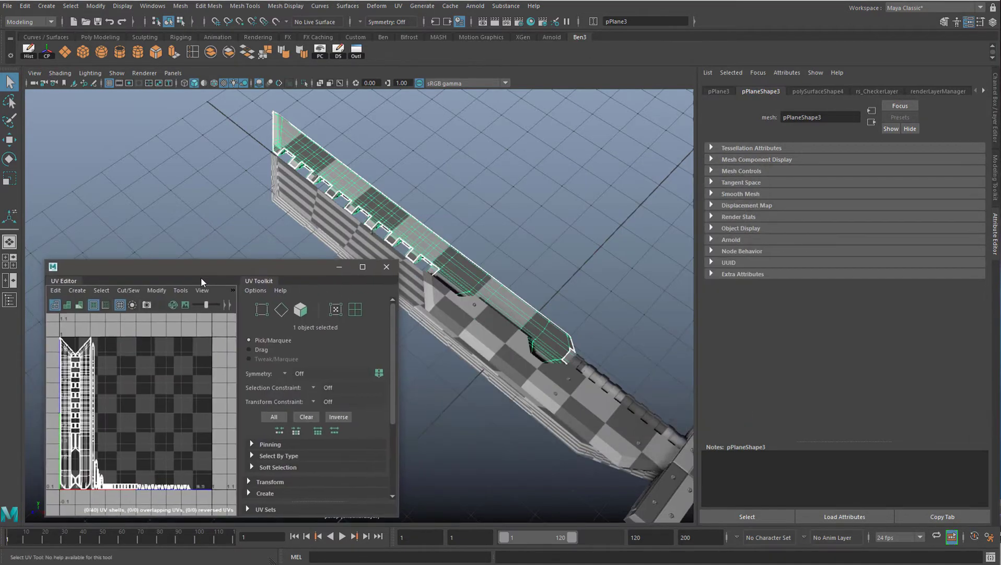
drag(201, 277, 167, 325)
alt+drag(377, 293, 449, 261)
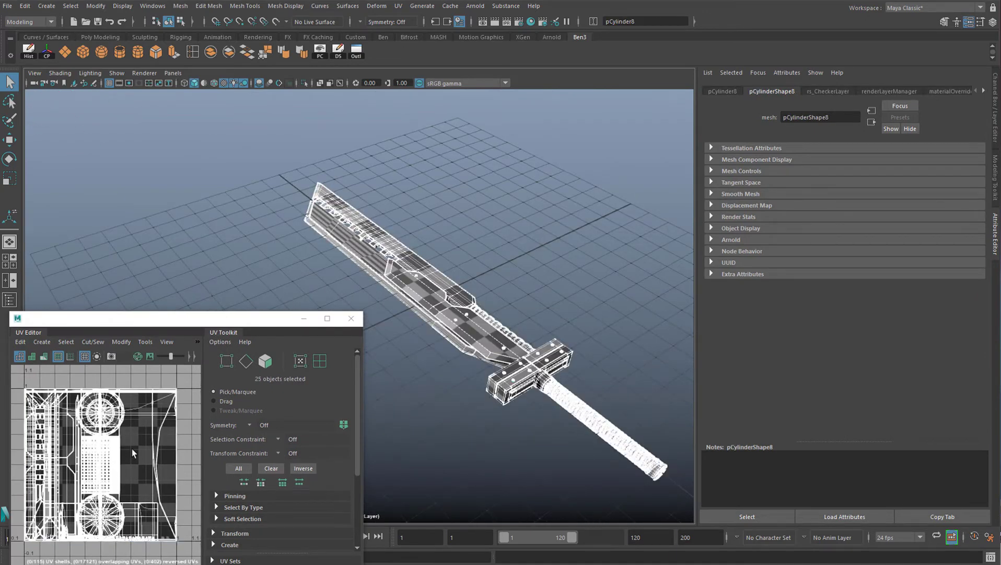
click(398, 6)
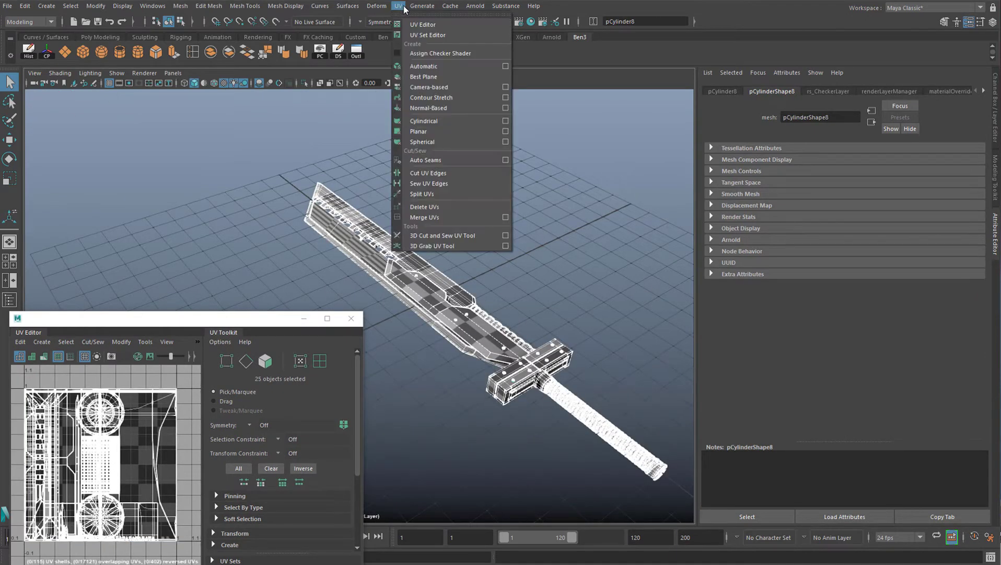
click(452, 67)
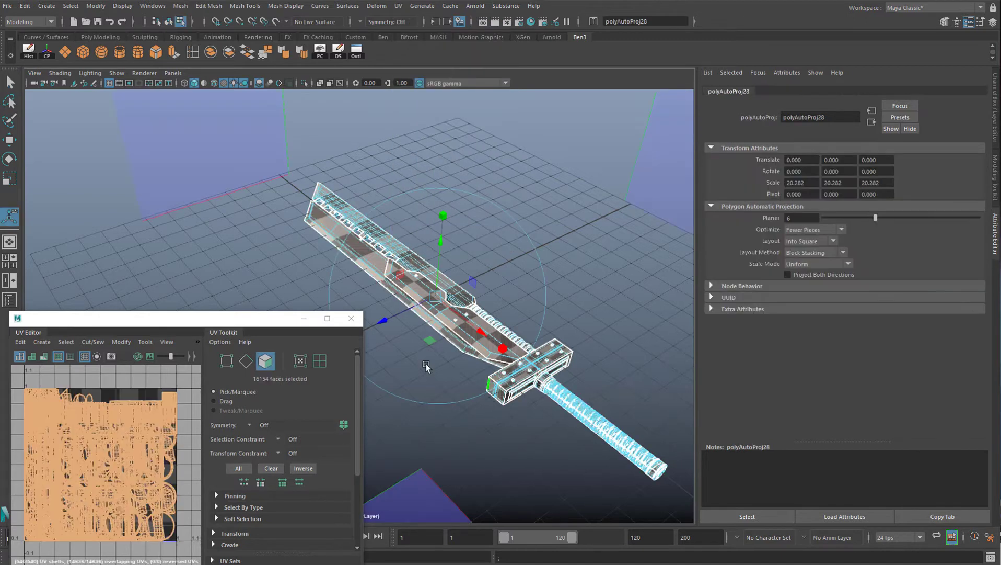
right_drag(436, 301, 460, 269)
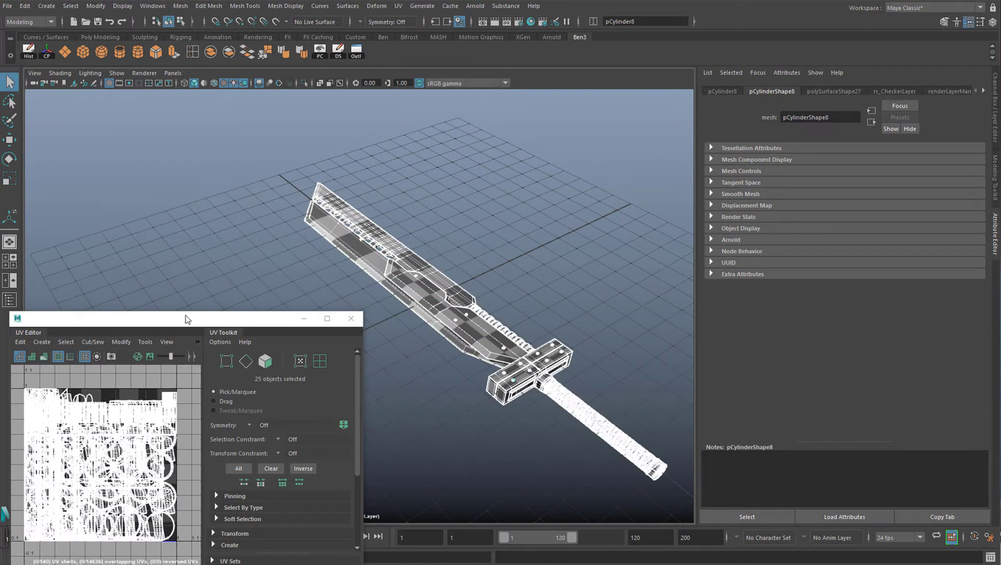
Examine the checker pattern on the blade, guard and handle, and the guard's UV layout in the UV Editor
drag(187, 318, 210, 274)
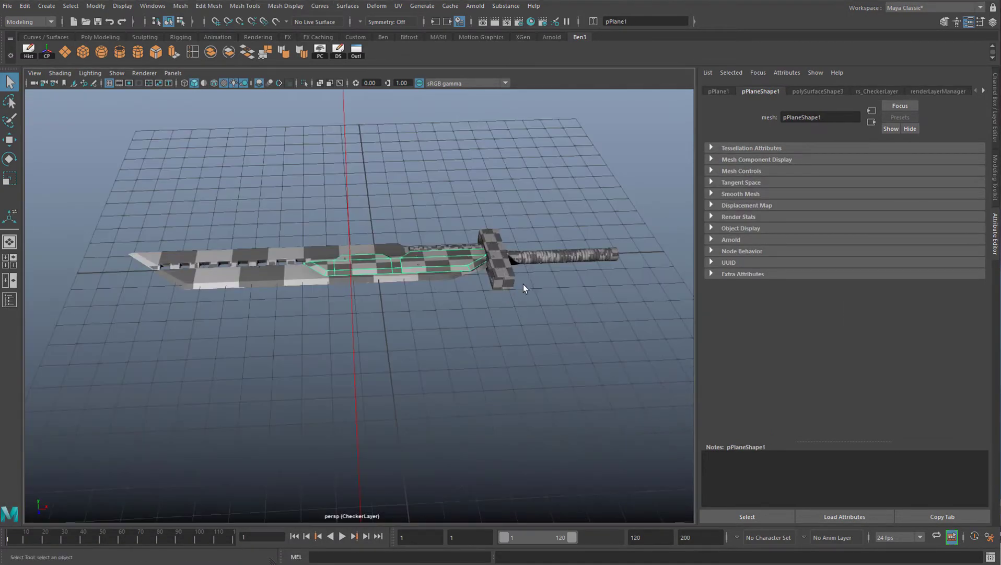
mouse_move(523, 284)
alt+mouse_down()
mouse_move(478, 312)
mouse_move(562, 362)
alt+mouse_up()
scroll(386, 310, up, 5)
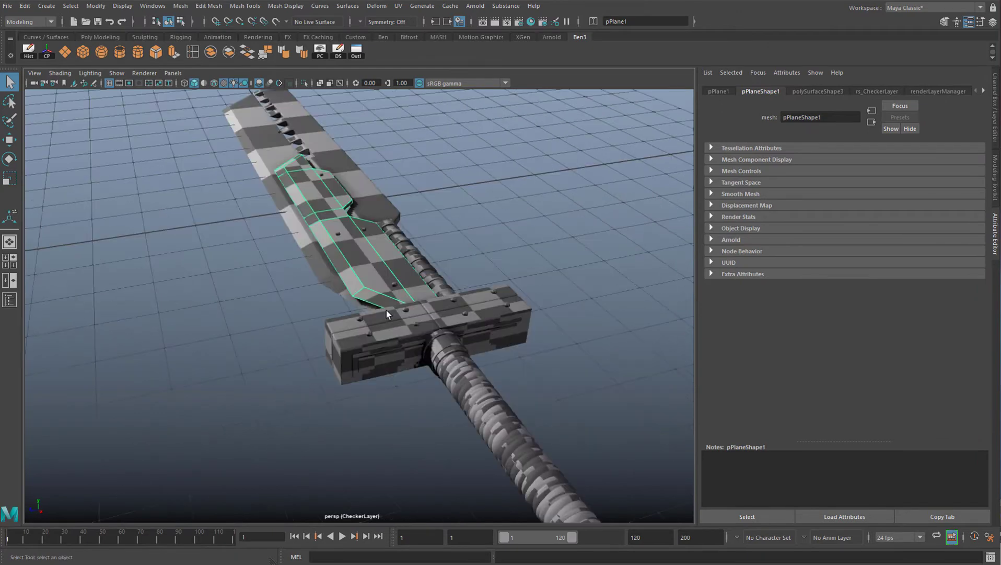
click(404, 325)
alt+drag(404, 326, 398, 335)
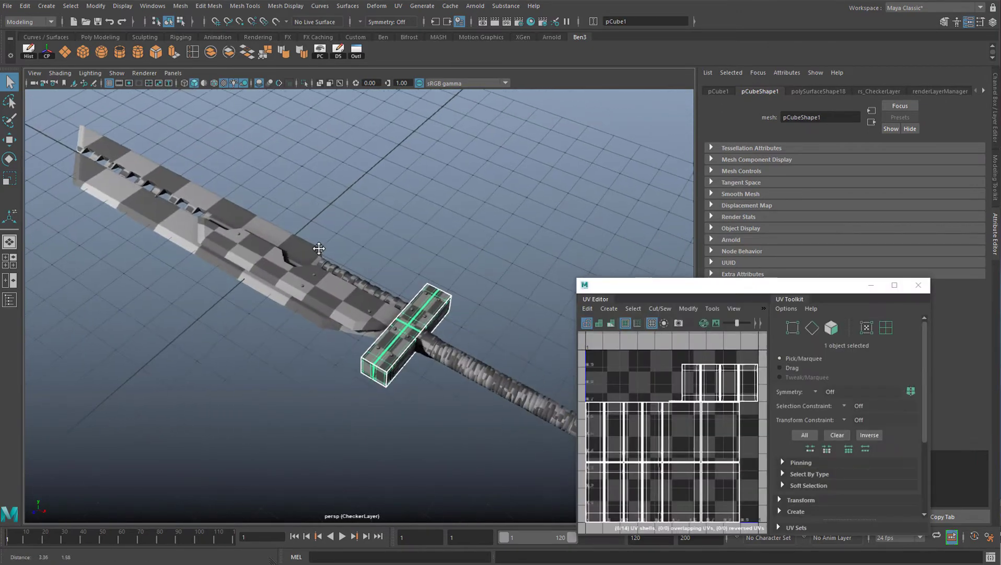
alt+drag(318, 248, 303, 254)
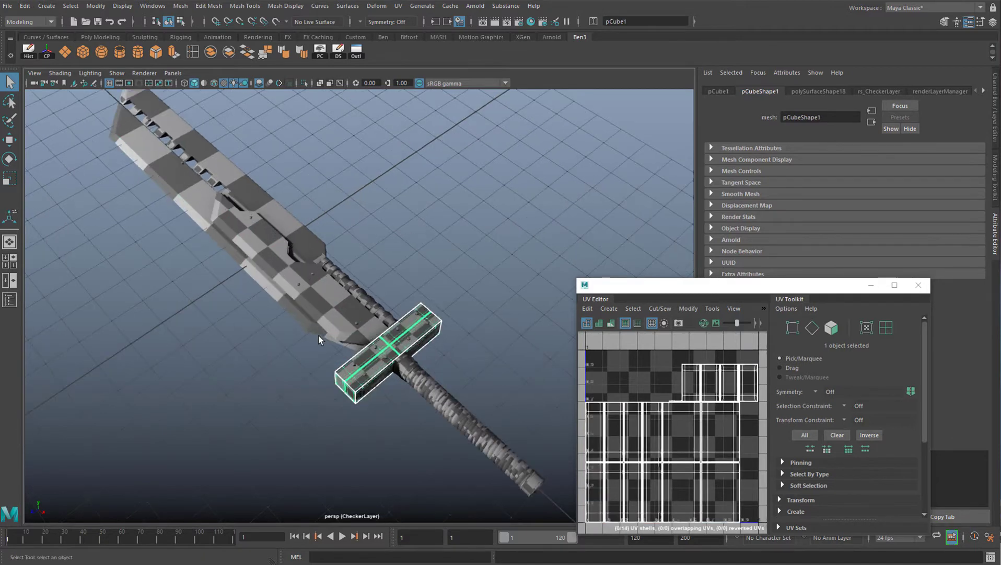
alt+drag(319, 335, 365, 373)
alt+drag(277, 355, 290, 340)
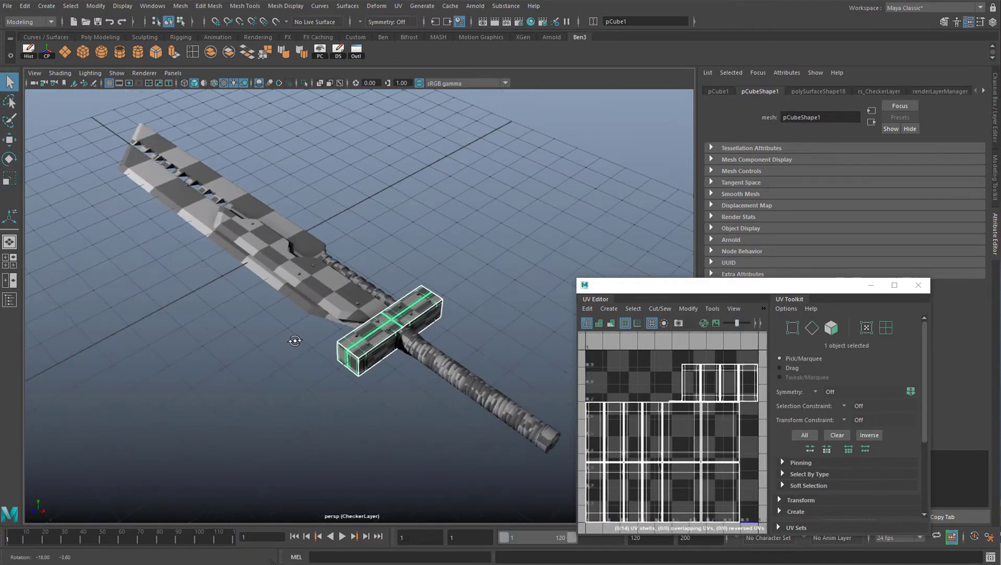
drag(737, 285, 205, 382)
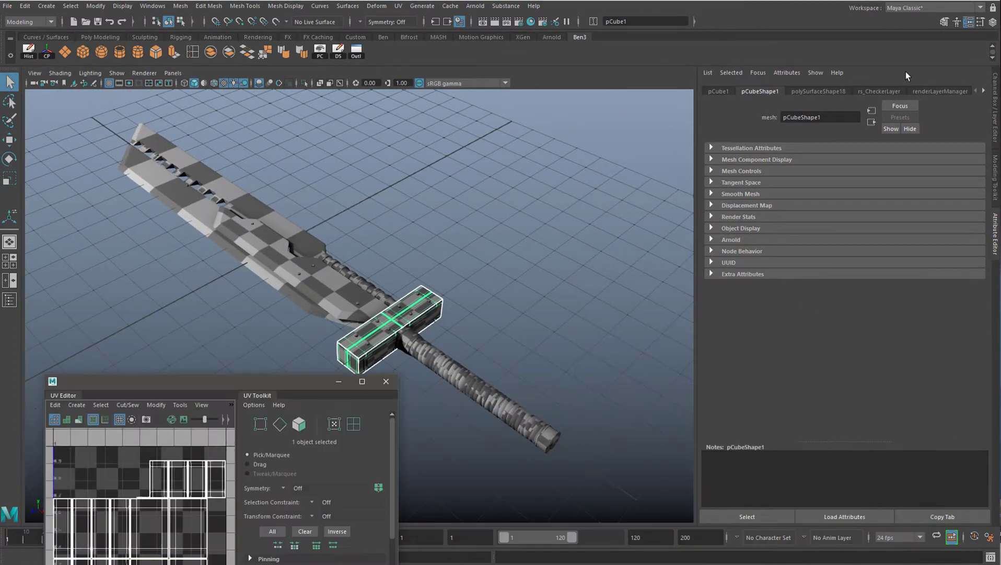
Set the Repeat UV of the checker texture in the LamberChecker material's color to 8 in both directions
click(983, 90)
click(945, 91)
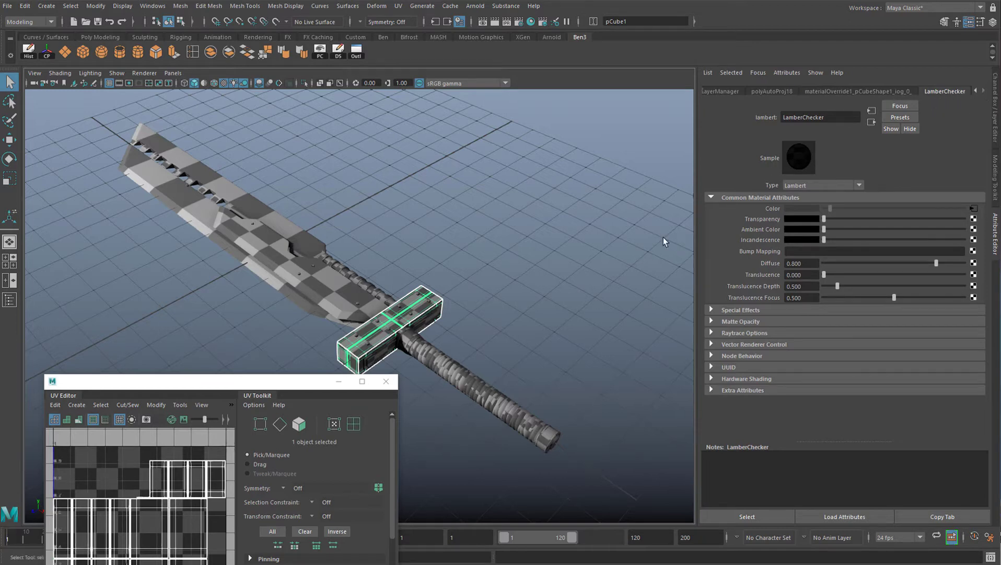
click(974, 209)
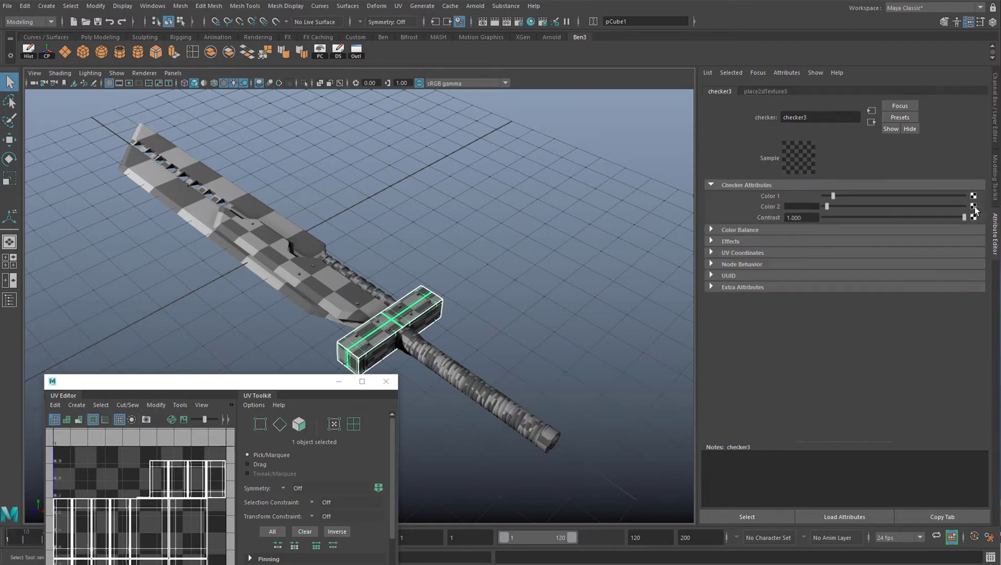
click(766, 91)
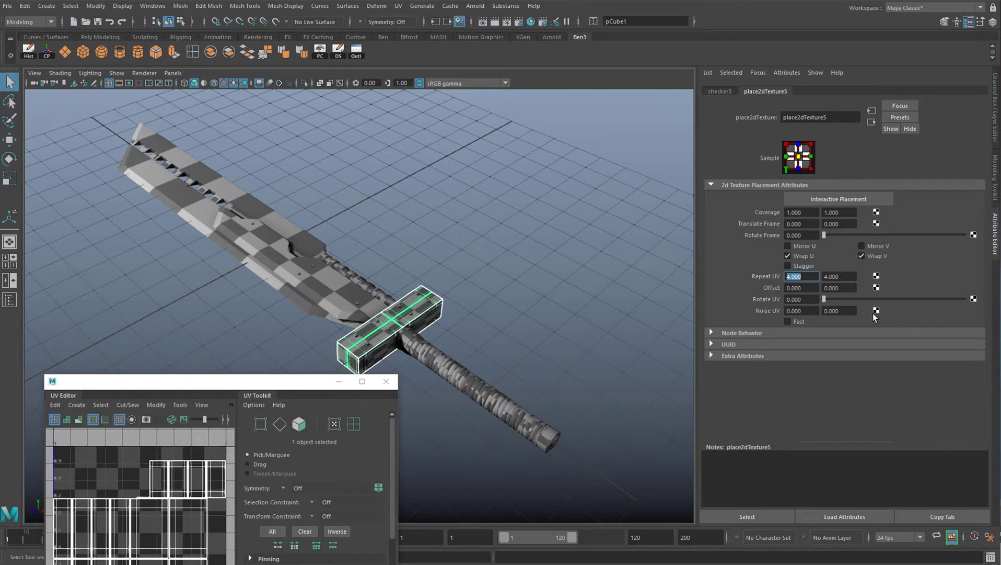
drag(847, 277, 770, 273)
text(8)
click(814, 276)
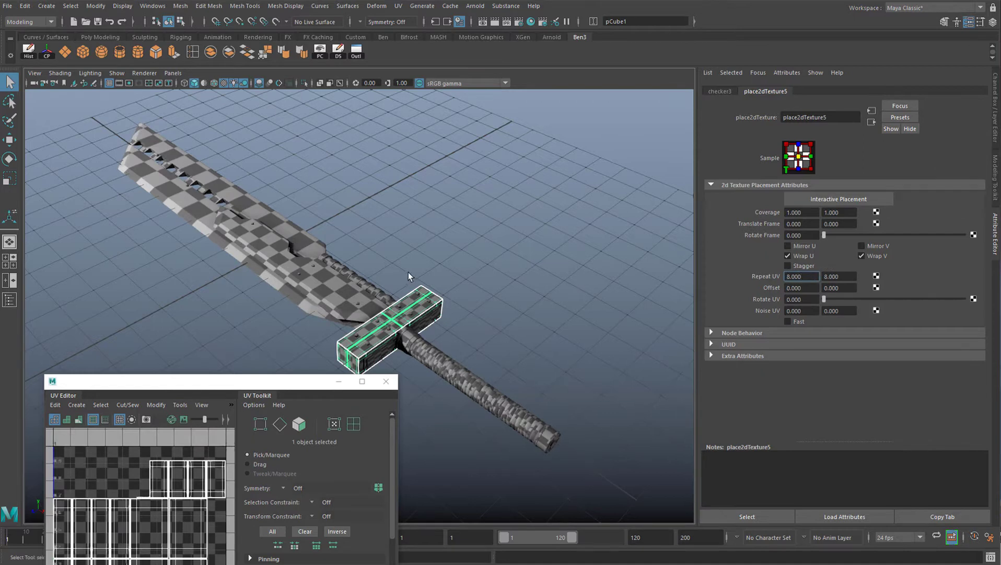
Compare the size of the checker squares on the guard with those on the blade's central plate
alt+right_drag(408, 272, 453, 282)
click(454, 281)
alt+right_drag(277, 277, 490, 300)
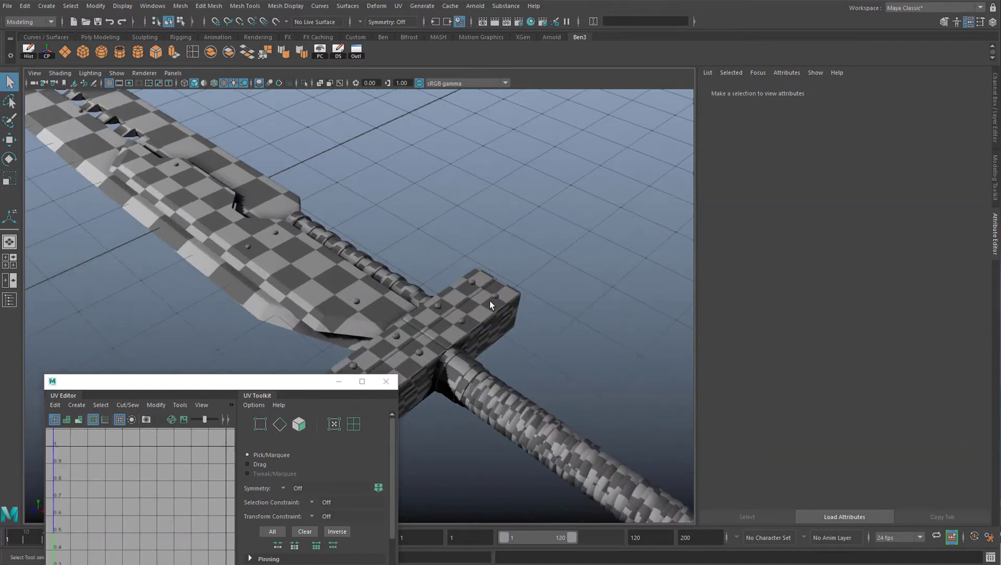
alt+drag(490, 300, 445, 300)
click(477, 342)
scroll(514, 302, up, 2)
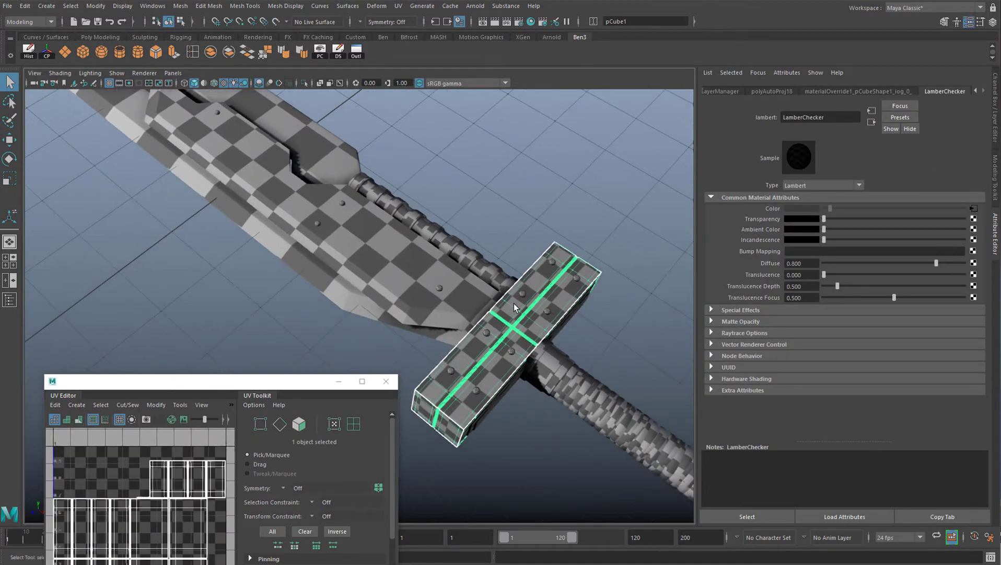
click(385, 251)
alt+drag(385, 251, 361, 225)
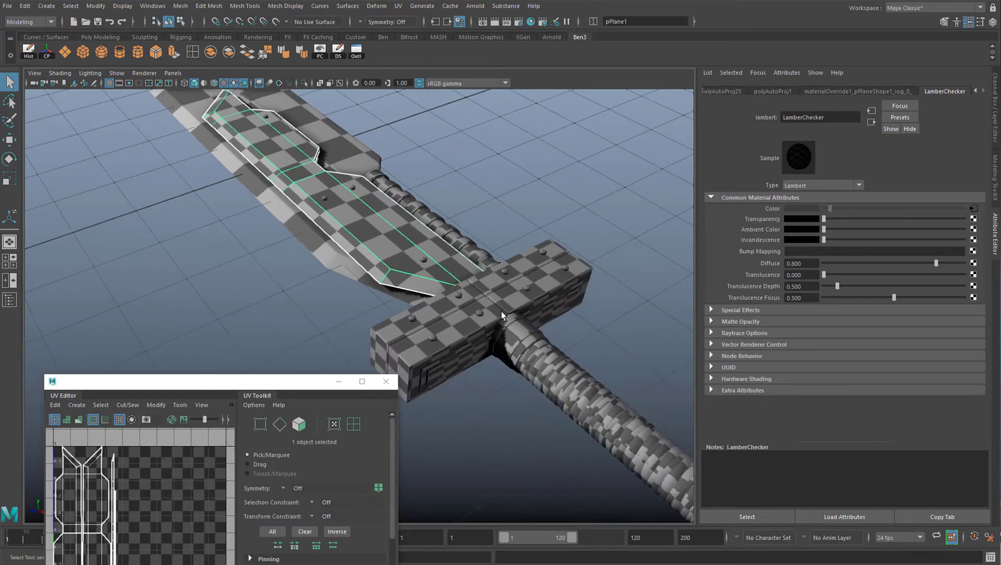
click(479, 321)
scroll(479, 321, up, 3)
alt+middle_drag(462, 298, 495, 355)
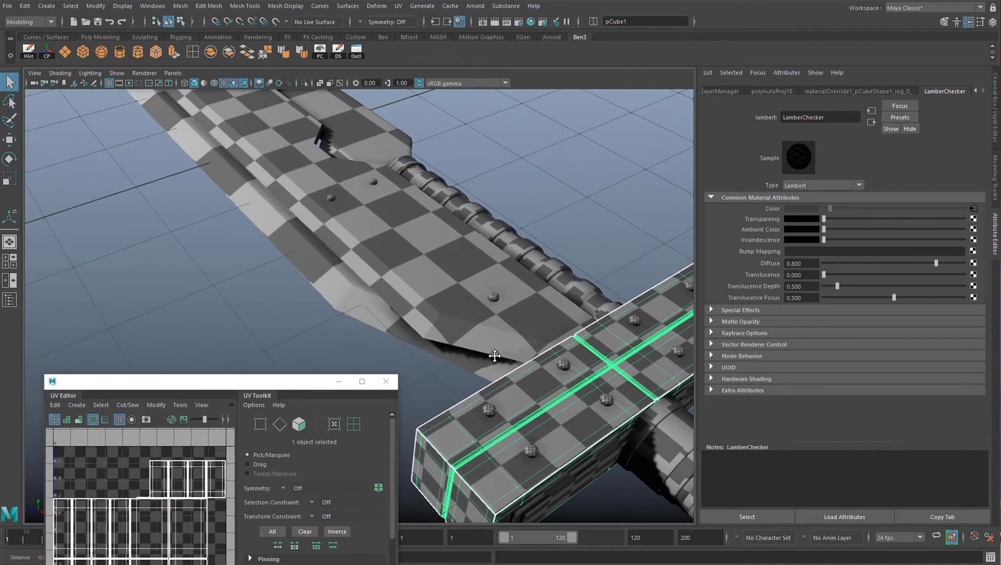
click(435, 277)
mouse_move(435, 278)
alt+mouse_down()
mouse_move(430, 257)
mouse_move(415, 249)
mouse_move(437, 264)
mouse_move(457, 257)
mouse_move(446, 270)
alt+mouse_up()
click(476, 326)
click(448, 241)
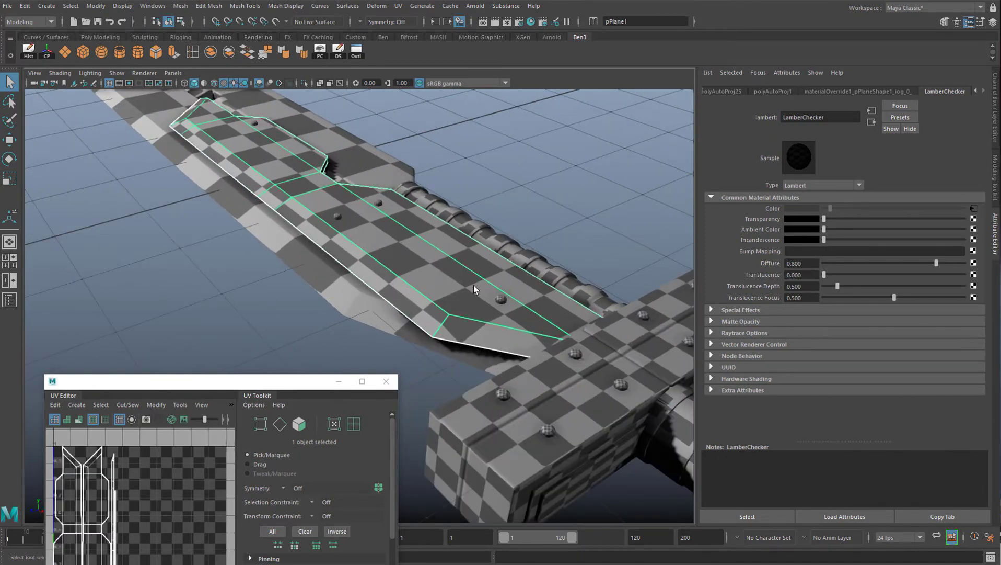
click(534, 379)
click(495, 308)
click(540, 380)
click(477, 315)
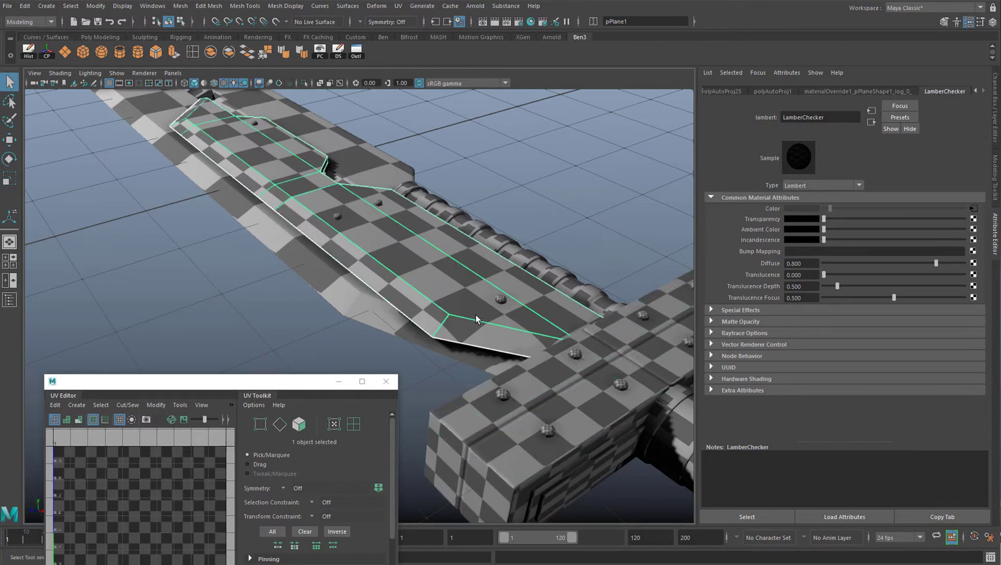
scroll(547, 362, down, 3)
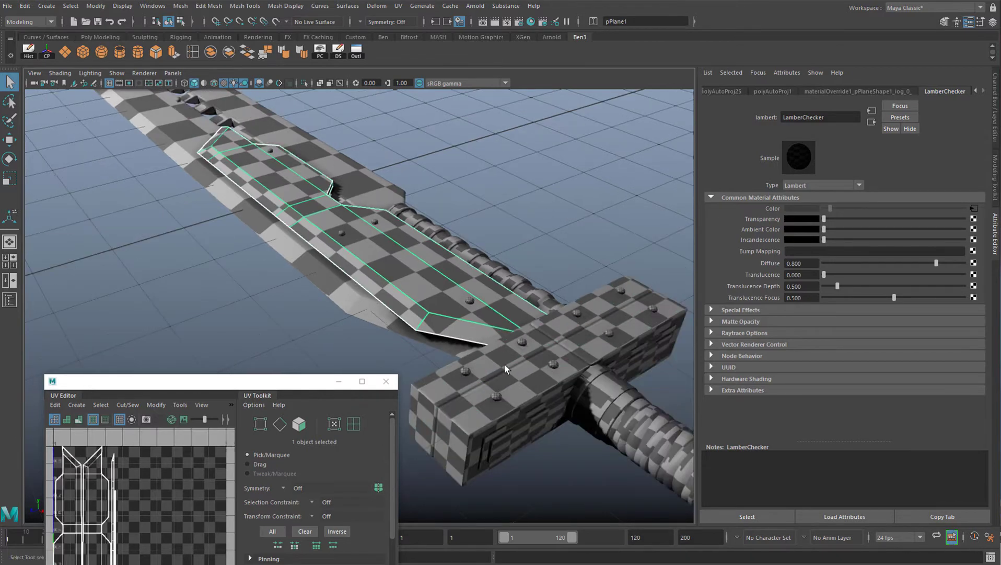
scroll(505, 365, down, 1)
Select all UV shells of the blade's central plate and scale them down slightly and uniformly
drag(233, 382, 248, 281)
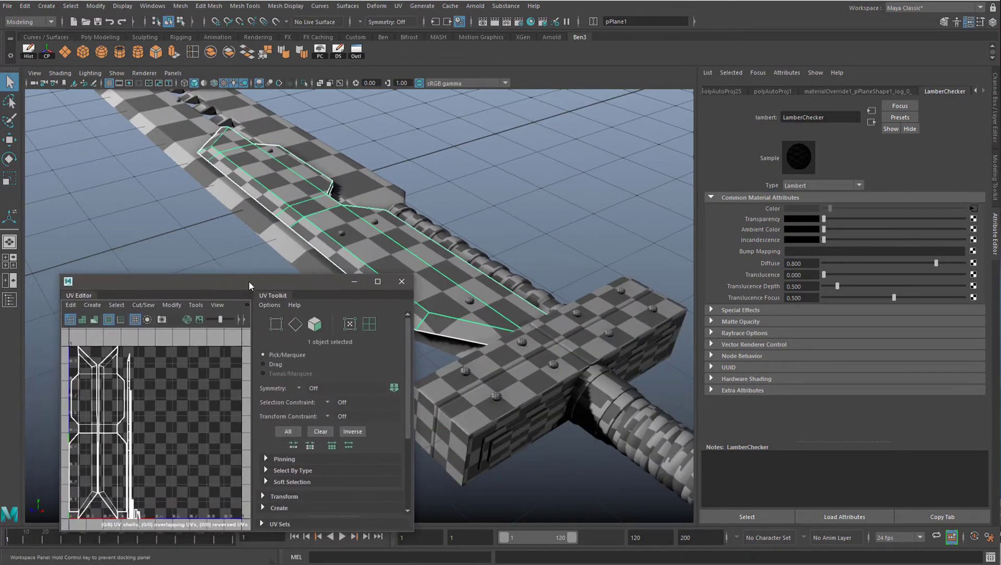
scroll(121, 405, up, 3)
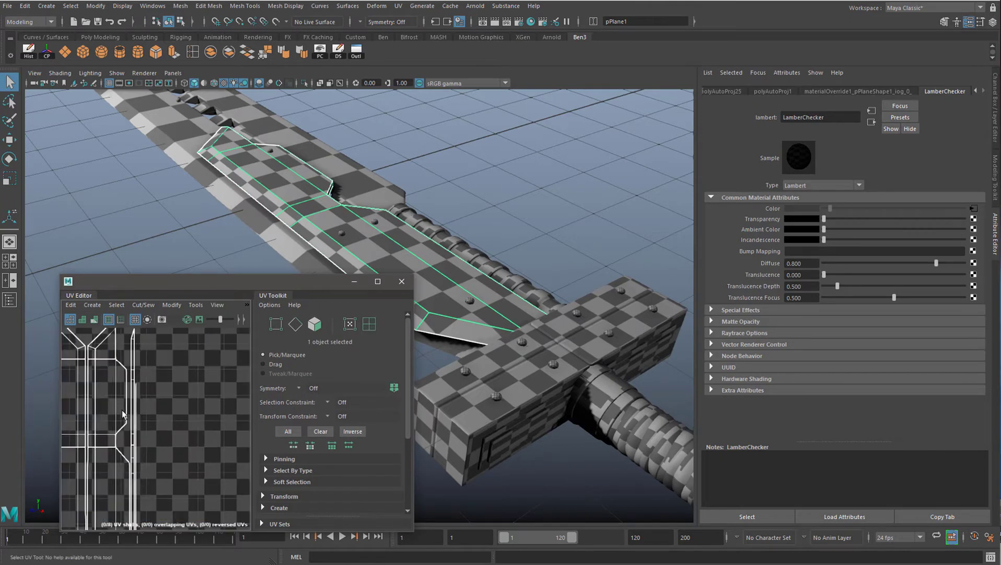
scroll(123, 413, down, 4)
click(370, 324)
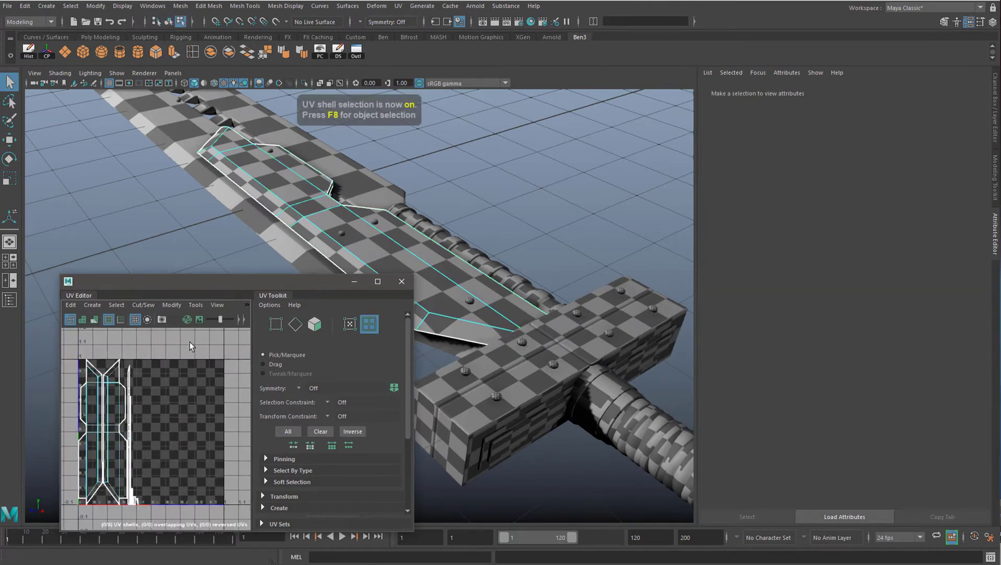
drag(151, 469, 178, 515)
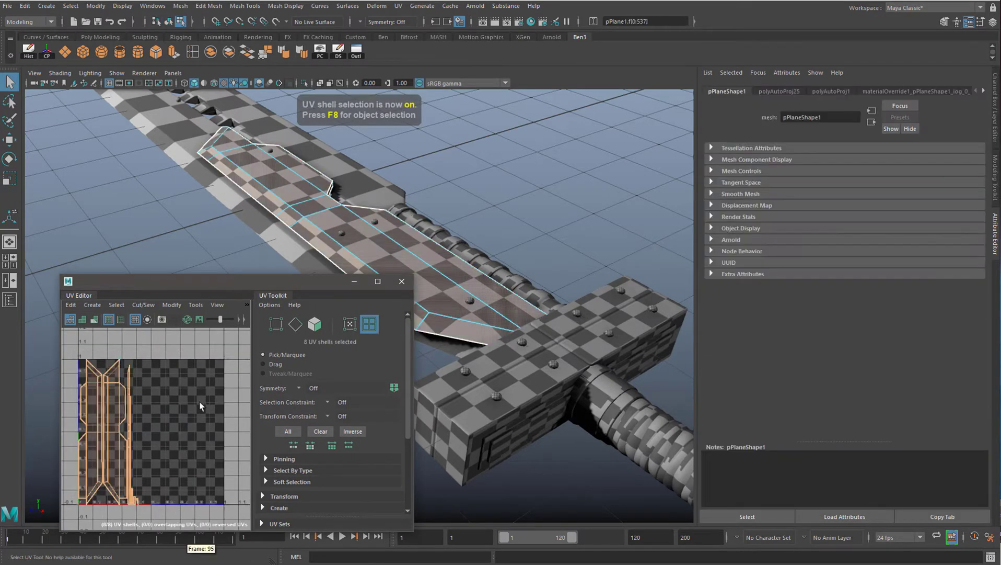
drag(247, 283, 331, 338)
key(r)
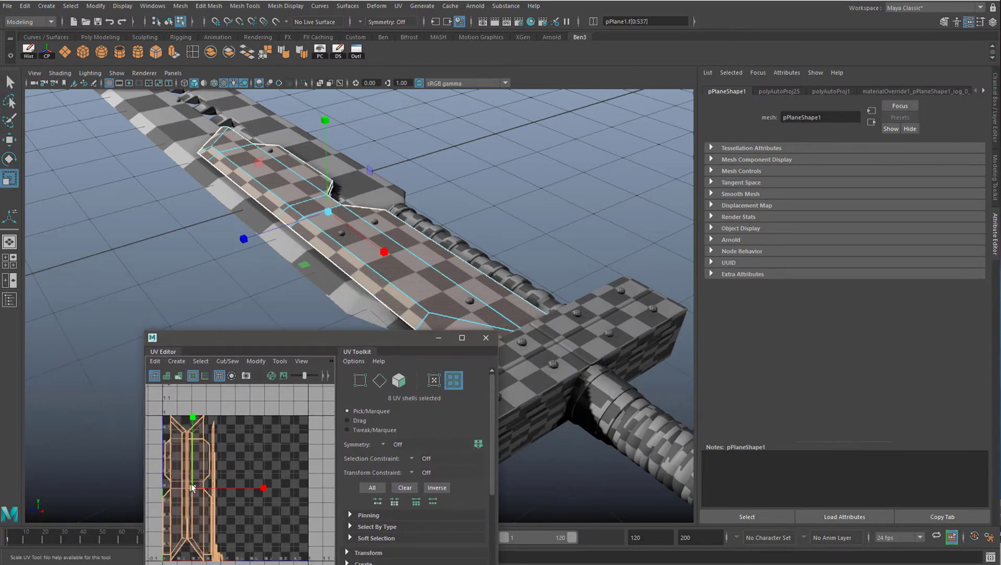
mouse_move(192, 492)
mouse_down()
mouse_move(239, 469)
mouse_move(186, 502)
mouse_move(211, 486)
mouse_up()
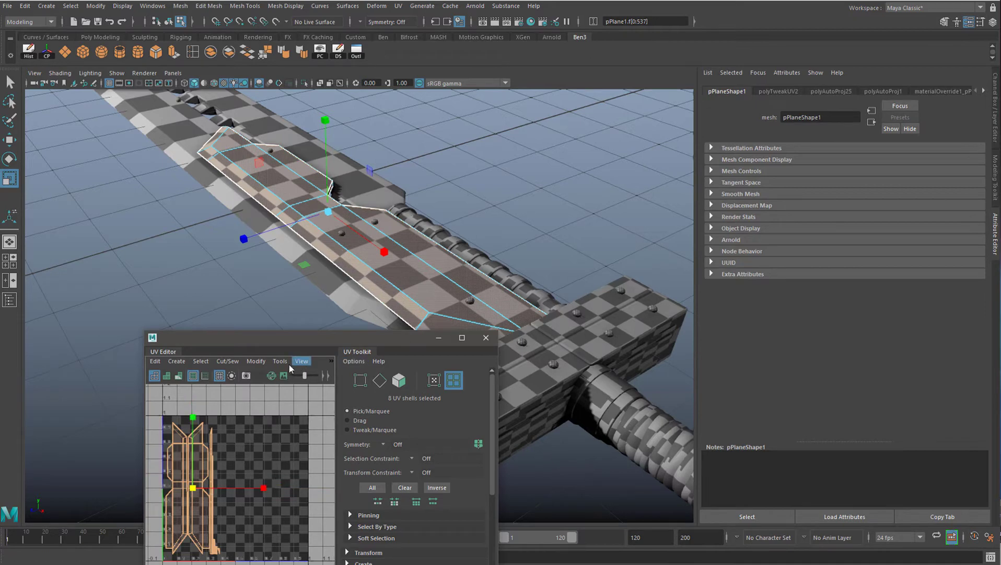
Move the central plate's UV shells slightly toward the low-U edge of the tile and scale them up a little uniformly
click(280, 360)
click(342, 403)
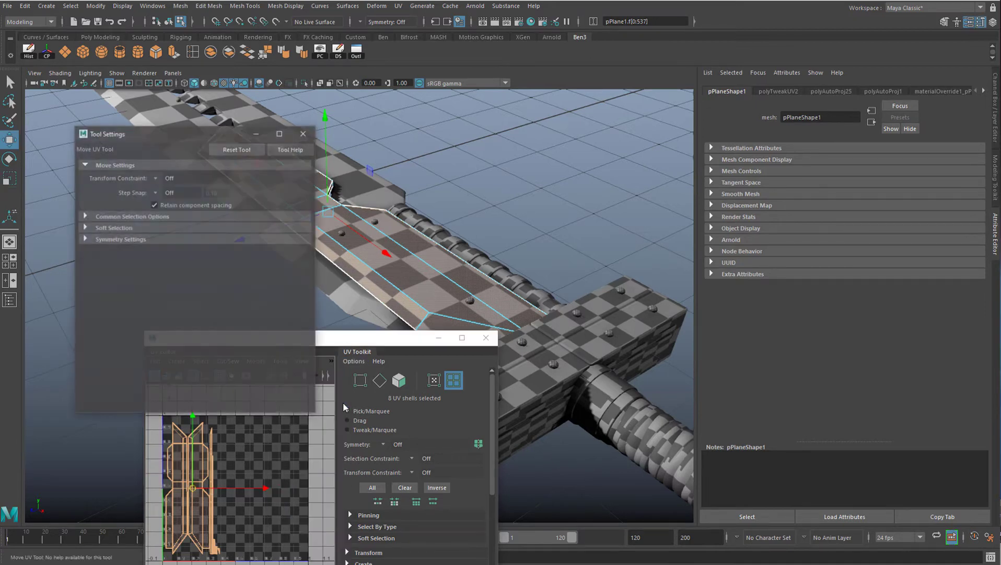
click(303, 133)
mouse_move(251, 483)
mouse_down()
mouse_move(287, 483)
mouse_move(245, 483)
mouse_up()
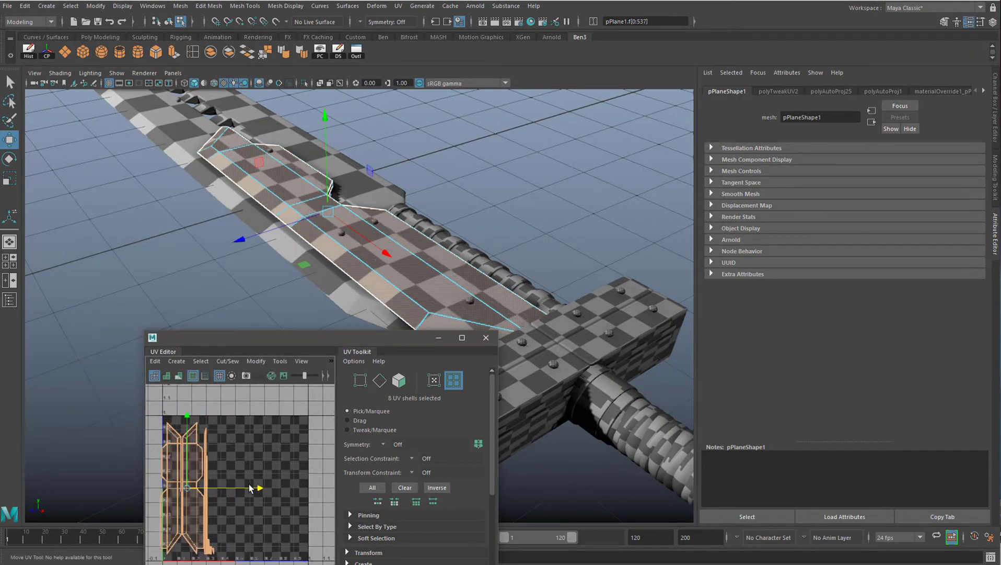
alt+drag(450, 272, 501, 293)
key(r)
drag(190, 490, 196, 490)
alt+middle_drag(277, 222, 294, 231)
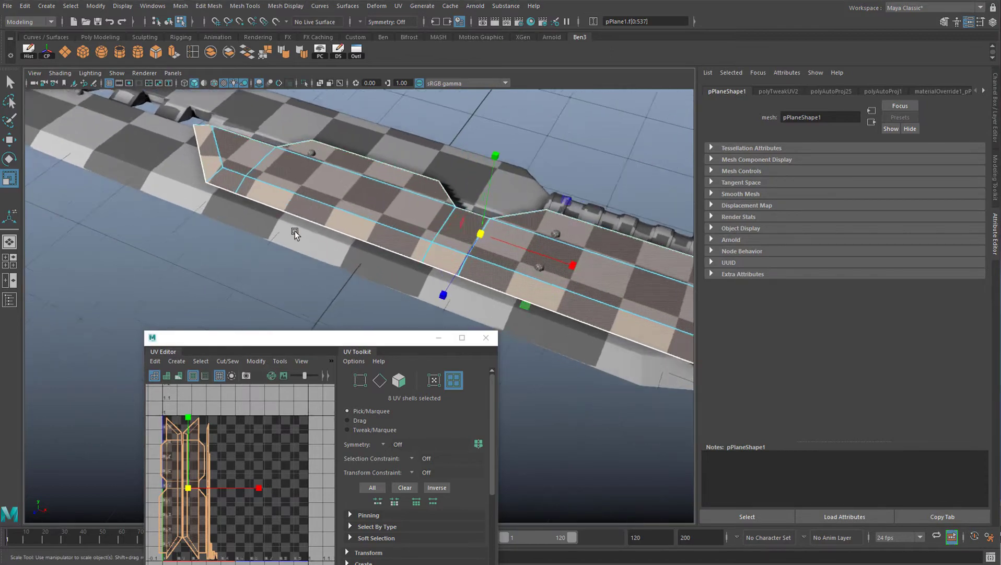
Select the blade's cutting-edge piece and all of its UV shells in the UV Editor
alt+right_drag(295, 231, 222, 168)
click(209, 201)
alt+drag(209, 201, 382, 214)
alt+middle_drag(382, 214, 431, 270)
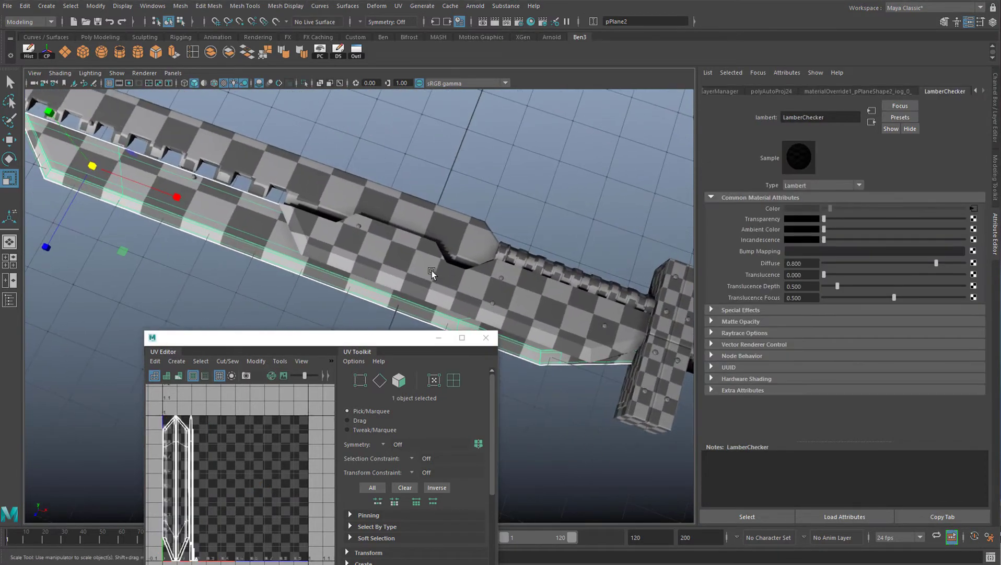
alt+drag(650, 330, 261, 204)
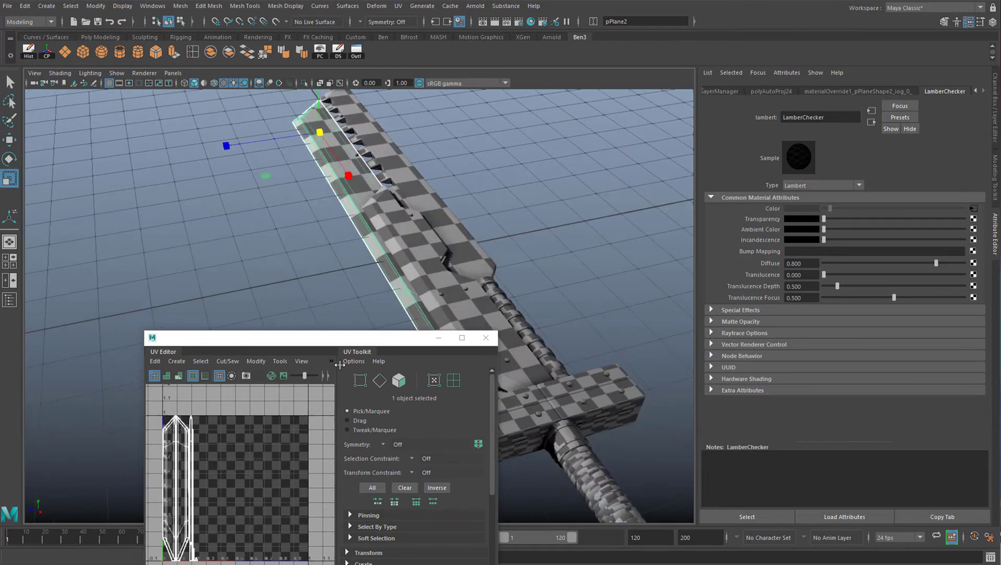
click(453, 380)
drag(165, 421, 253, 523)
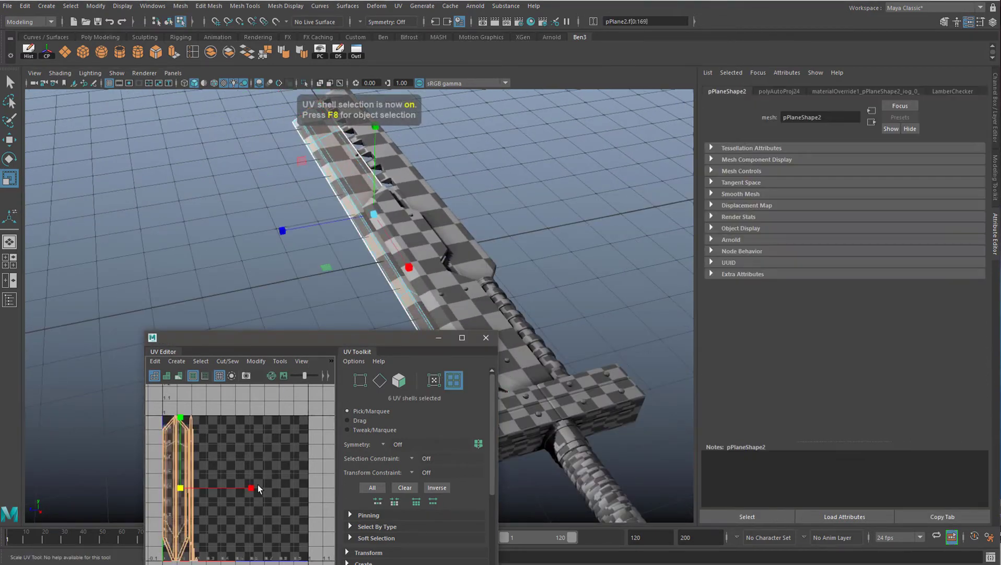
drag(244, 338, 139, 254)
drag(300, 194, 300, 178)
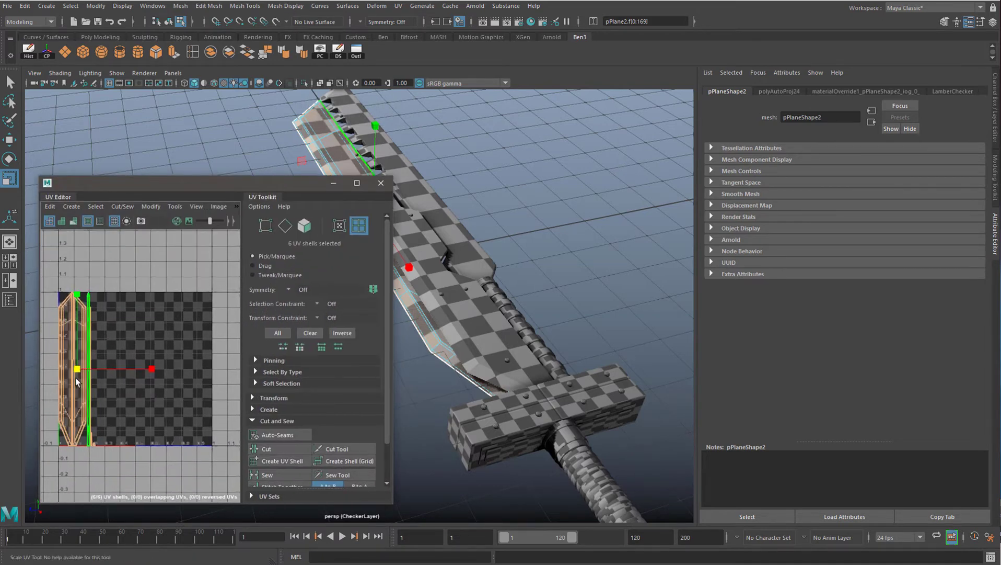
Try scaling the cutting-edge piece's UV shells up uniformly so they extend well beyond the 0–1 tile
drag(75, 369, 211, 369)
key(w)
scroll(184, 342, up, 3)
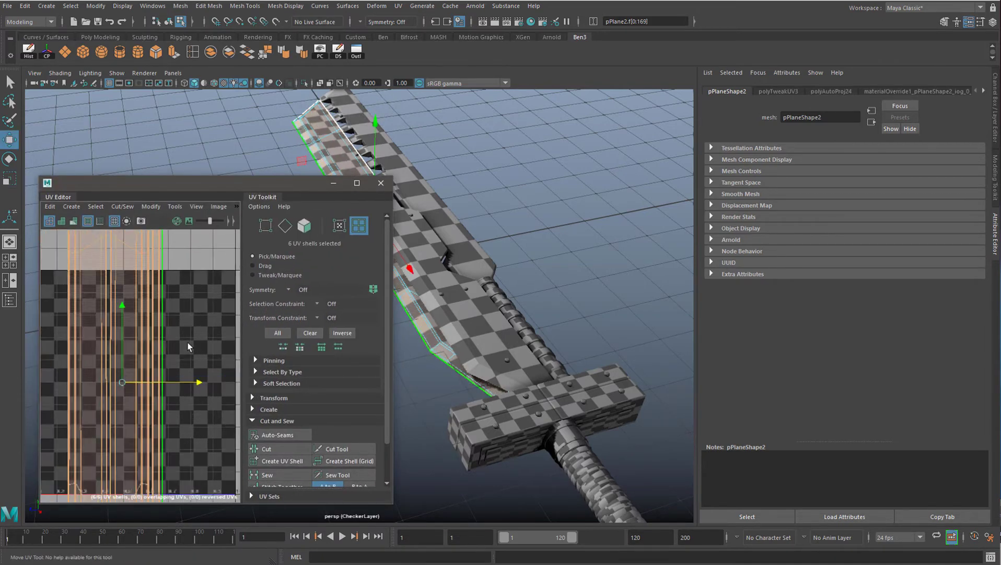
scroll(176, 358, down, 4)
scroll(568, 298, down, 2)
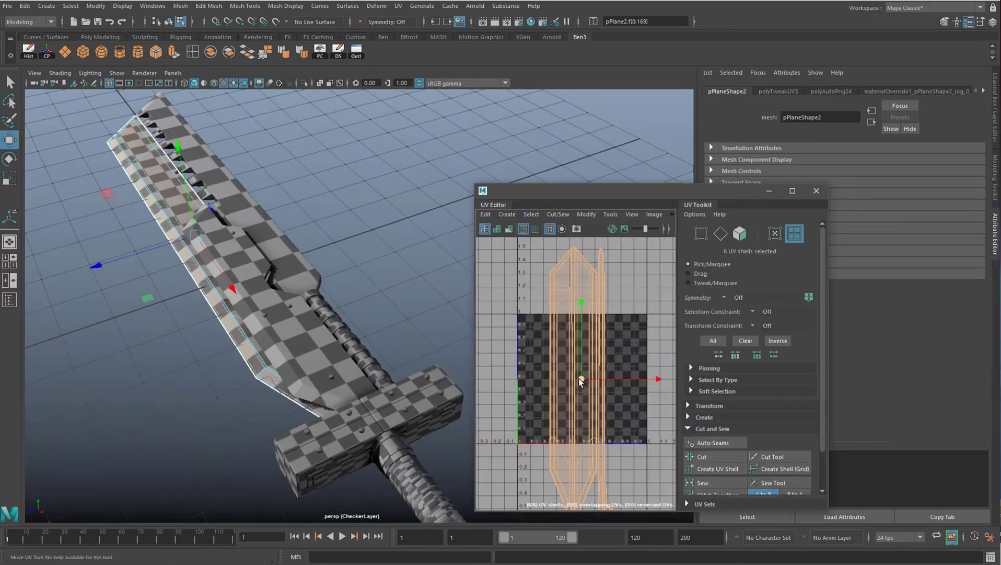
Scale the cutting-edge piece's UV shells down to the 0–1 tile's height and move them against the tile's low-U edge
key(r)
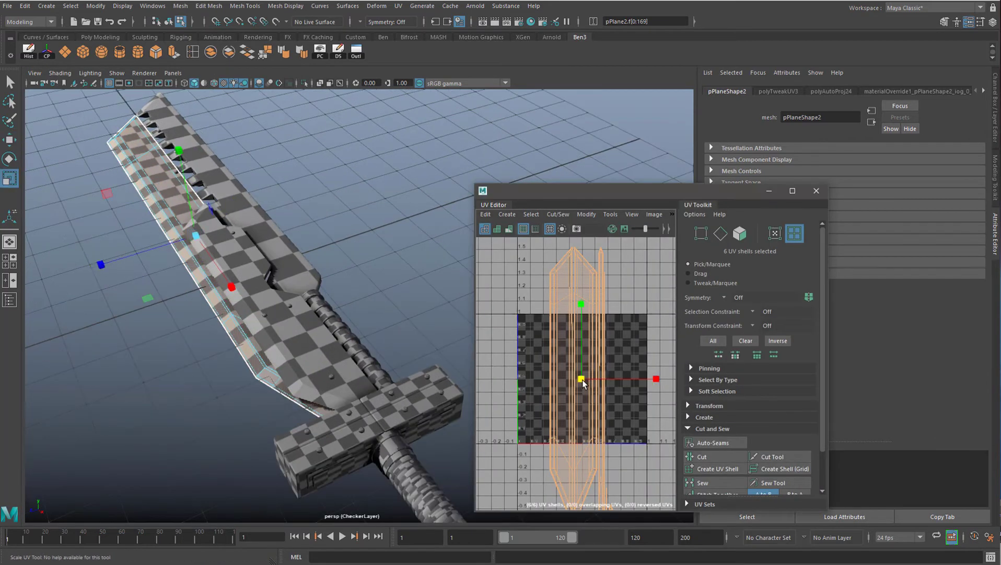
drag(588, 380, 545, 383)
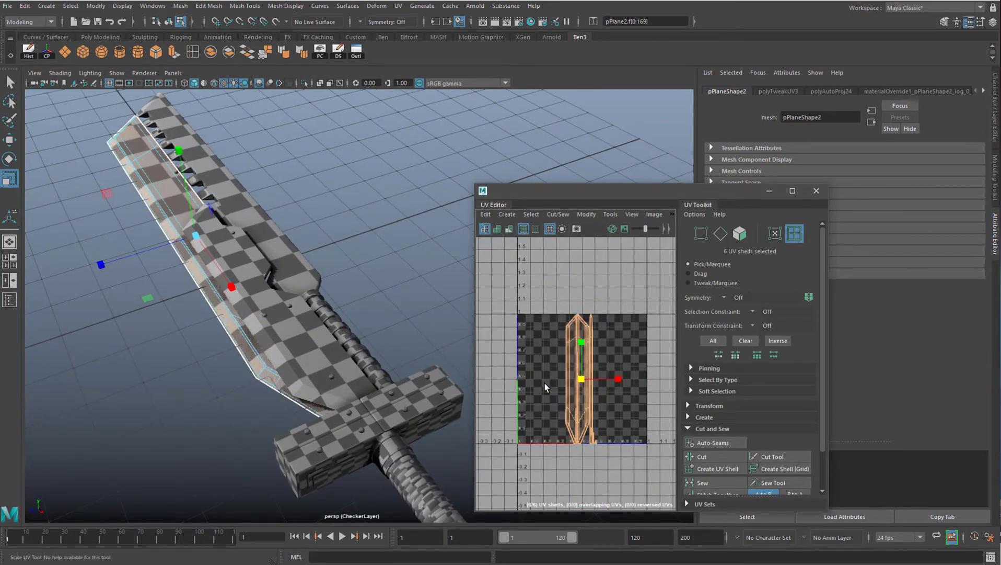
key(w)
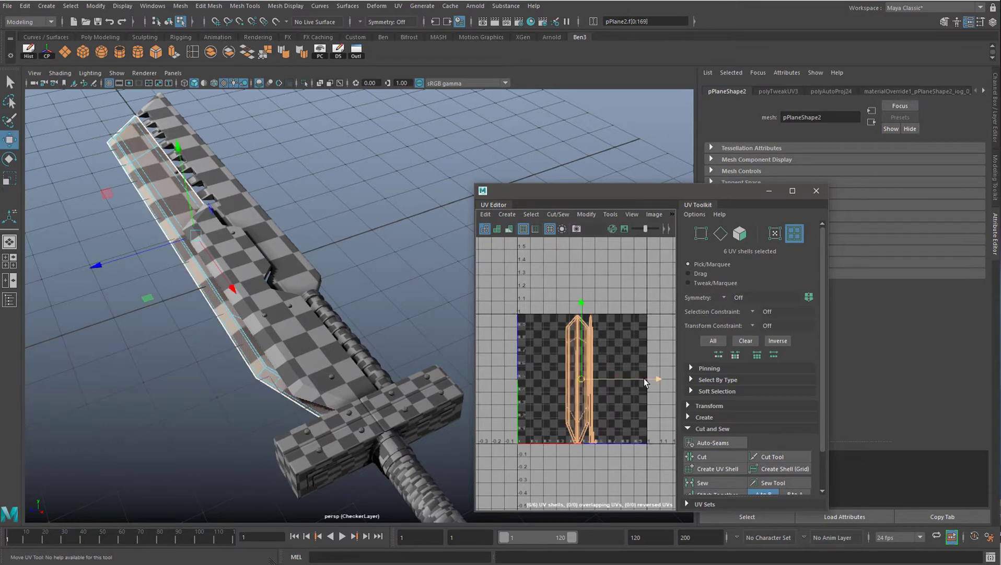
drag(644, 378, 597, 378)
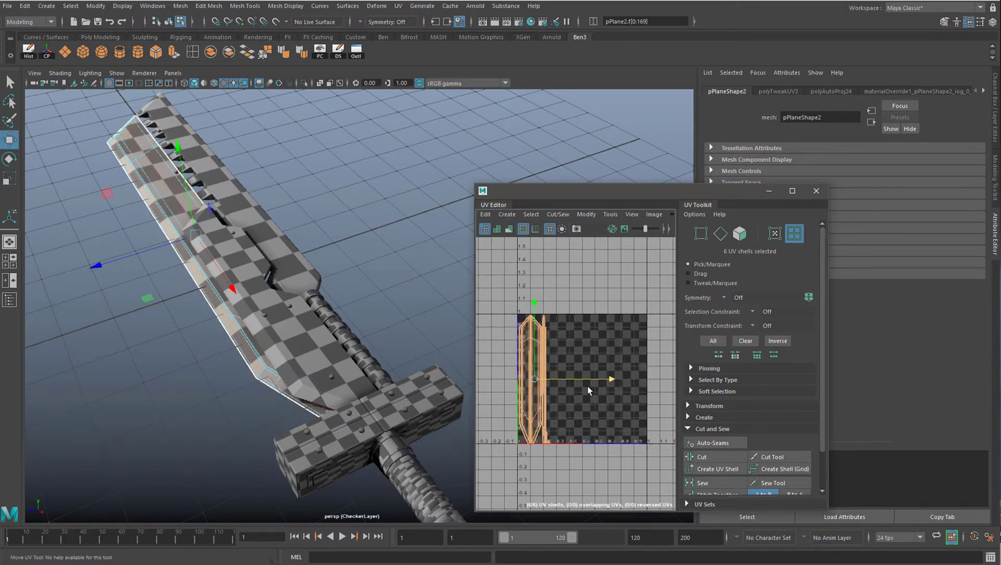
Select all UV shells of the blade's central plate and scale them down uniformly to about two thirds of the tile's height
right_click(303, 248)
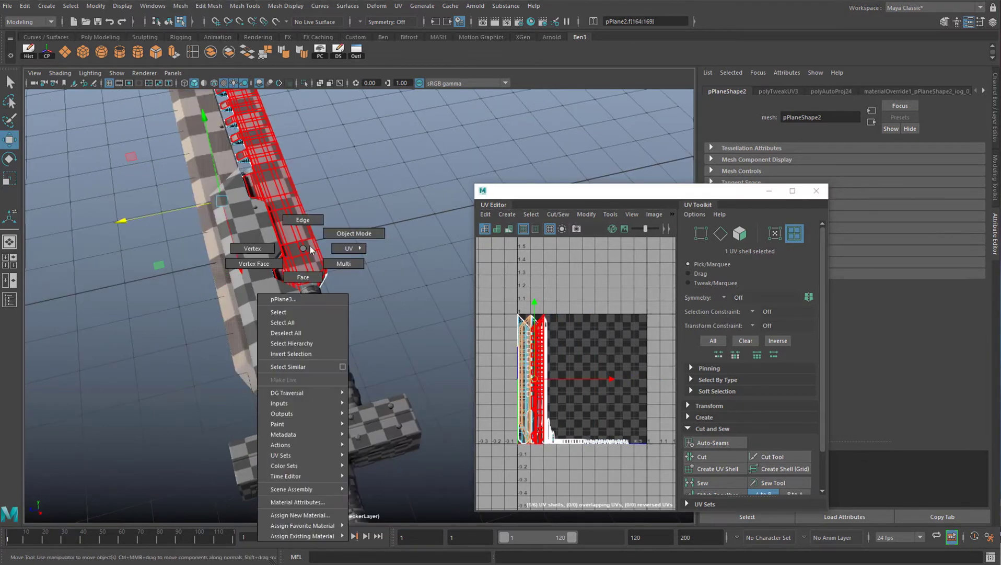
click(346, 233)
alt+drag(298, 242, 298, 331)
click(281, 311)
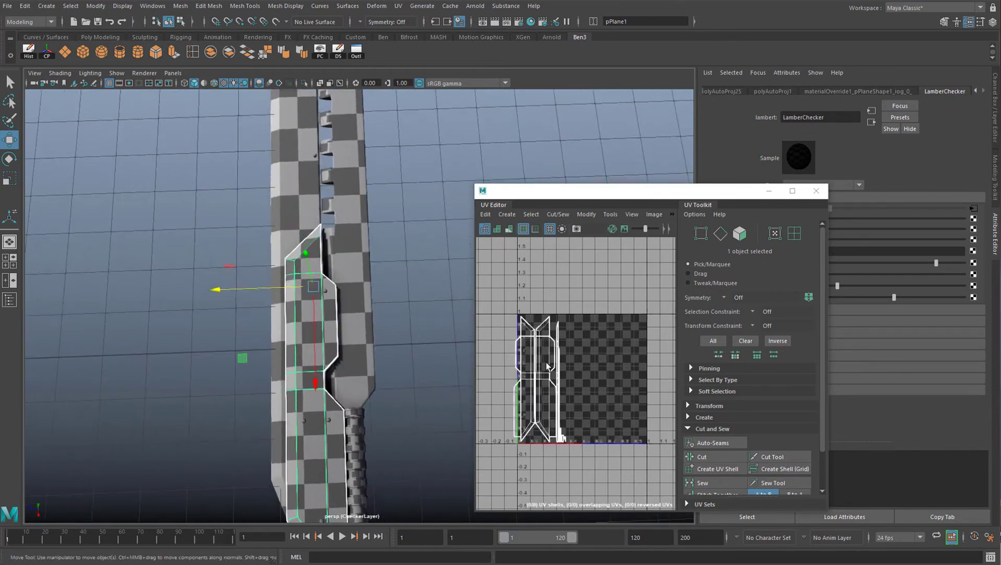
click(794, 233)
drag(523, 287, 573, 455)
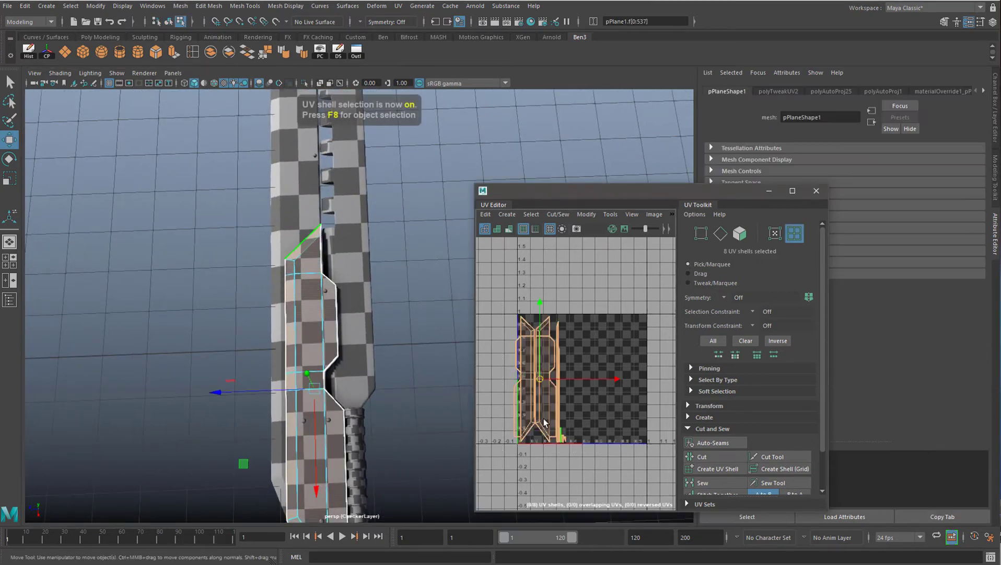
key(r)
drag(542, 378, 518, 385)
alt+middle_drag(390, 378, 375, 315)
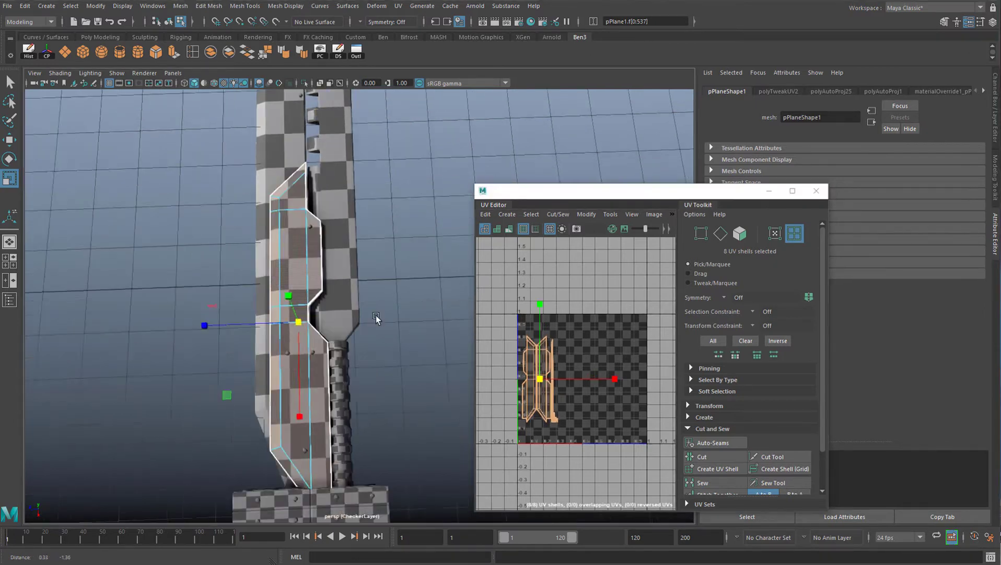
Return to object selection, deselect everything and examine the checker pattern on the ribbed rod beside the blade
scroll(366, 317, up, 8)
alt+middle_drag(231, 324, 251, 253)
right_drag(251, 253, 277, 235)
click(335, 266)
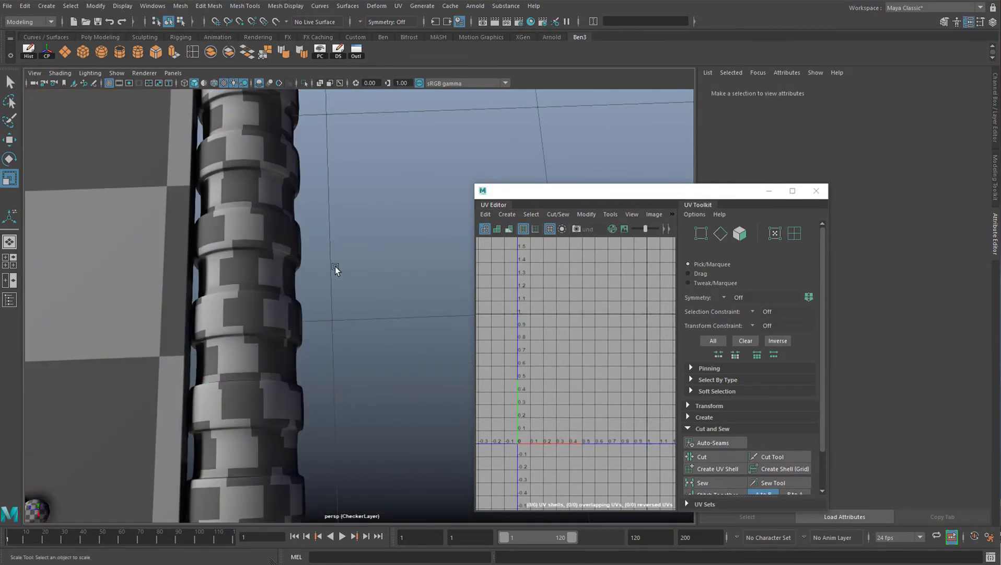
Select the ribbed rod beside the blade and apply a cylindrical UV projection to it
click(291, 307)
alt+drag(291, 307, 369, 235)
scroll(631, 363, up, 2)
scroll(632, 363, up, 5)
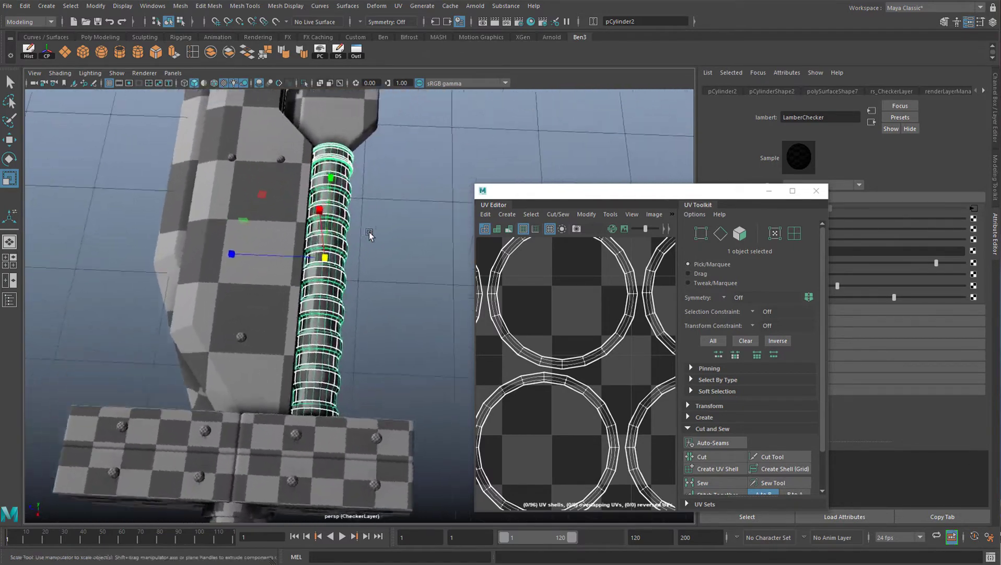
drag(547, 197, 598, 202)
alt+drag(436, 213, 360, 216)
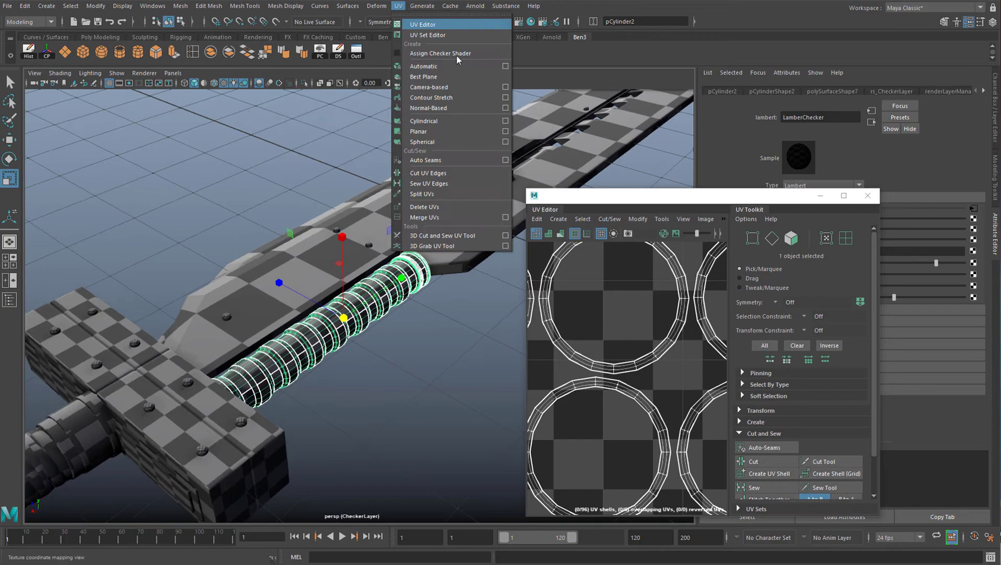
click(446, 121)
Show the cylindrical projection's transform handles and rotate it to -90, -90, 0 to line it up with the rod's length
alt+drag(426, 309, 167, 247)
alt+drag(60, 315, 343, 430)
alt+drag(251, 369, 374, 422)
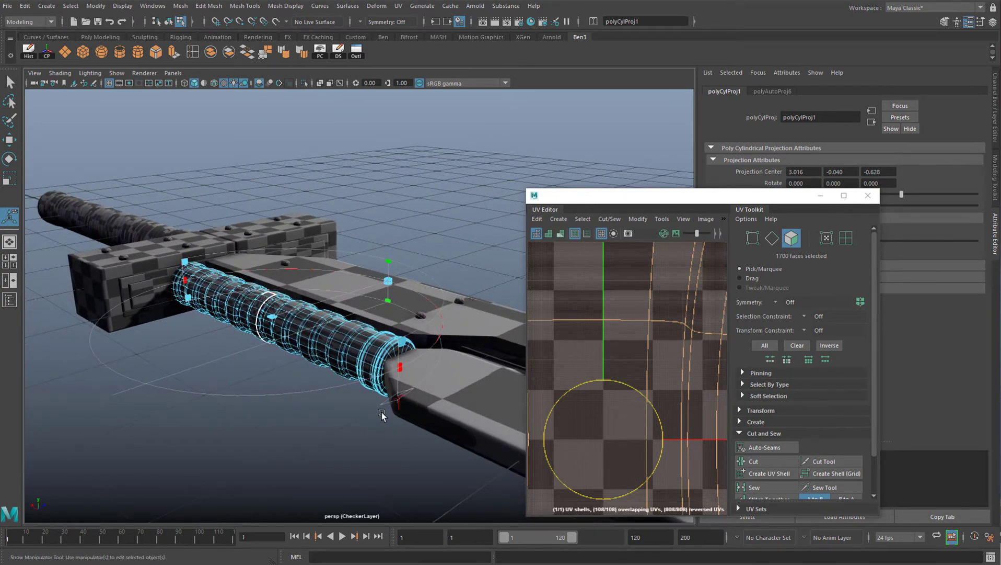
click(401, 408)
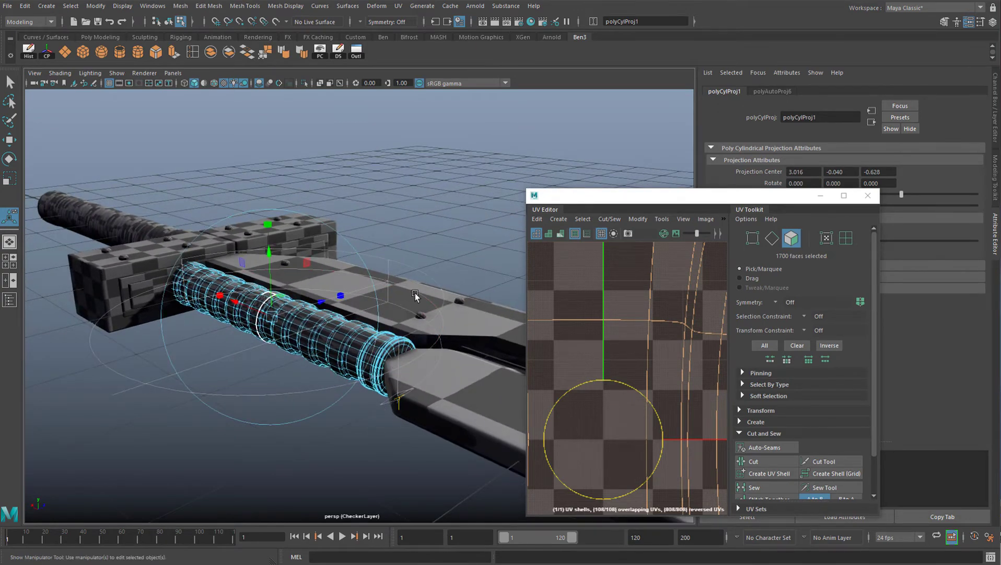
alt+drag(415, 295, 379, 260)
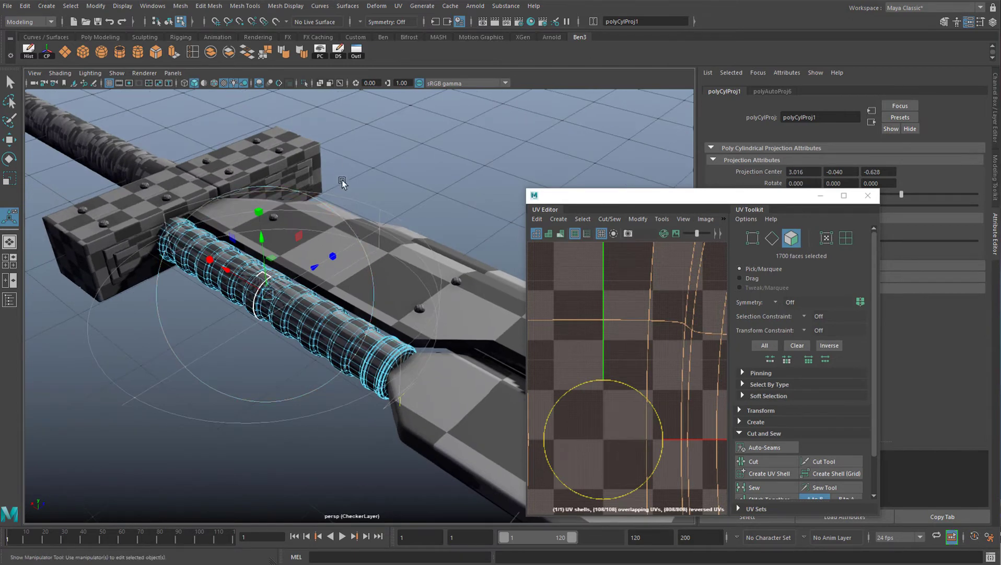
alt+drag(332, 199, 333, 219)
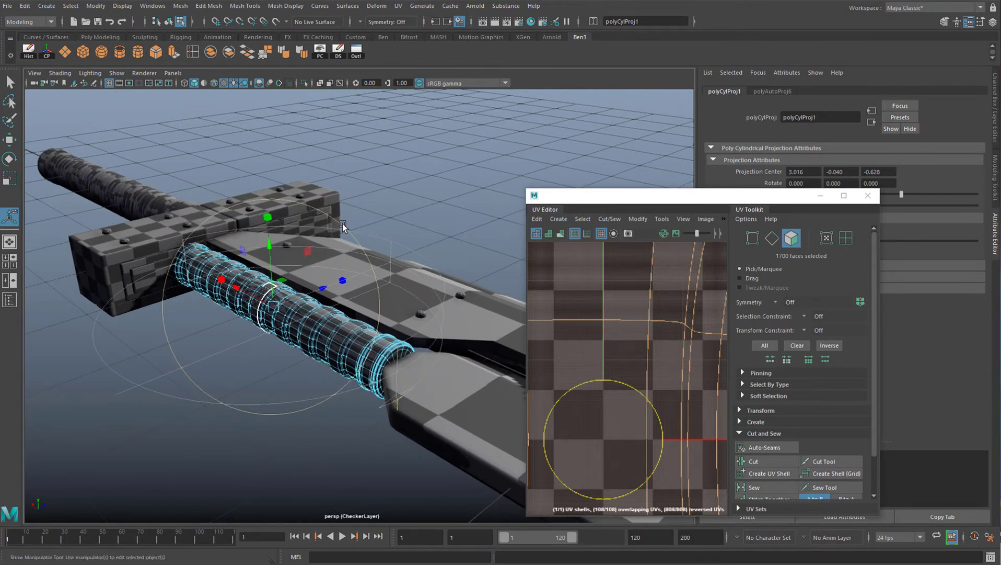
click(341, 226)
alt+drag(411, 231, 374, 248)
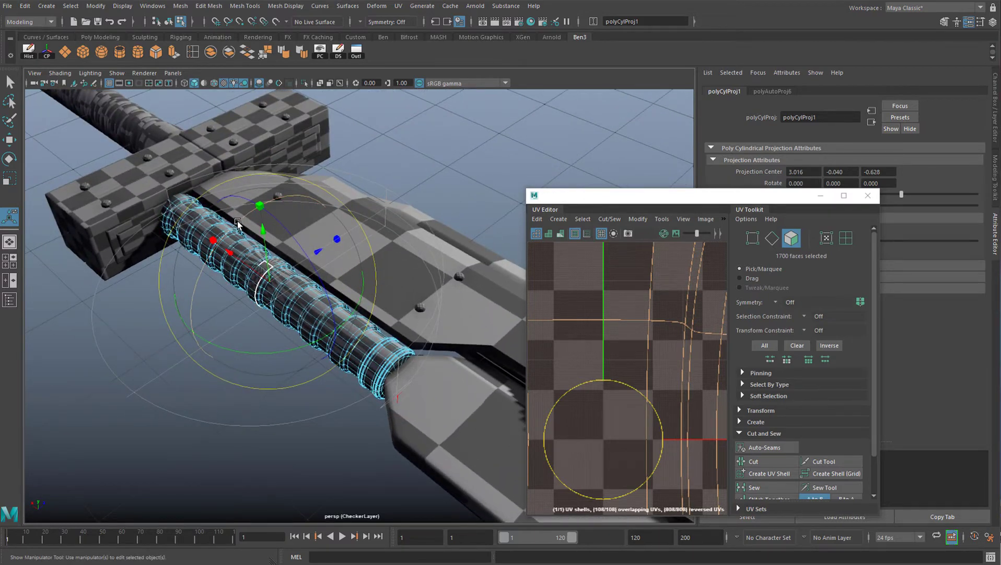
drag(238, 223, 193, 272)
drag(281, 351, 217, 350)
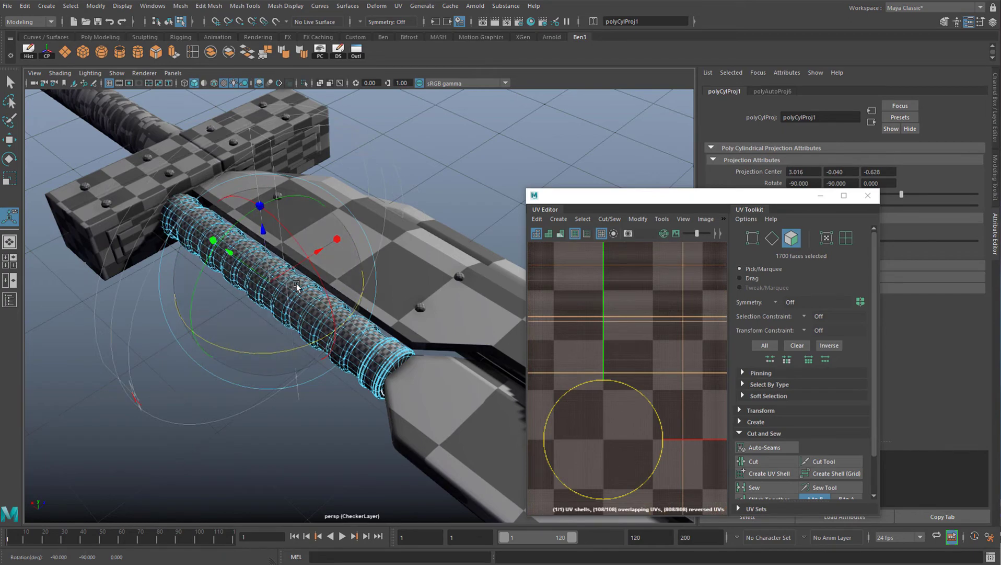
Check the rod's checker pattern from close up and stretch the cylindrical projection along the rod to make the squares more even
alt+drag(296, 286, 280, 315)
scroll(655, 347, down, 12)
alt+middle_drag(665, 343, 649, 356)
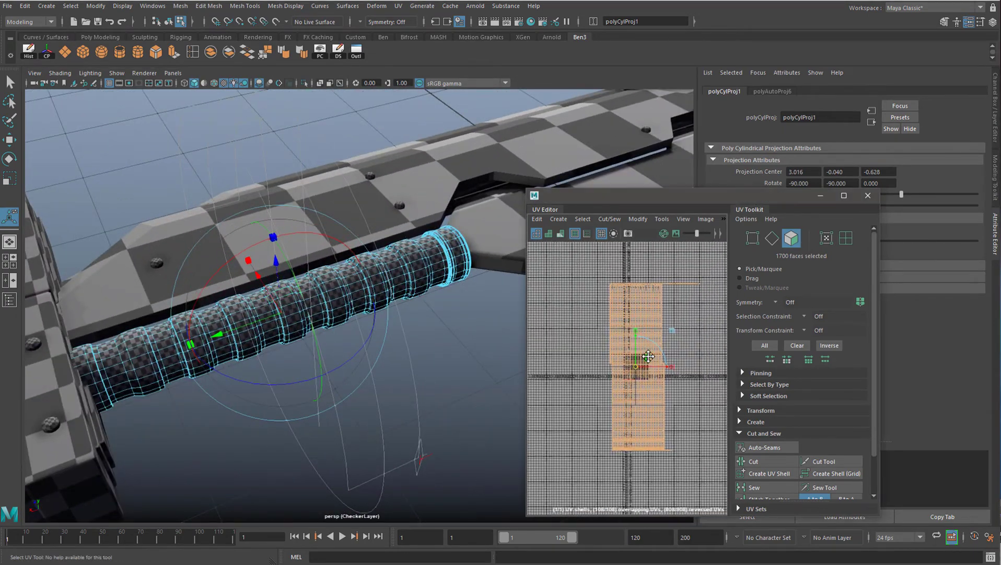
alt+drag(370, 304, 317, 271)
alt+right_drag(317, 271, 404, 251)
alt+drag(404, 251, 364, 287)
scroll(293, 324, down, 5)
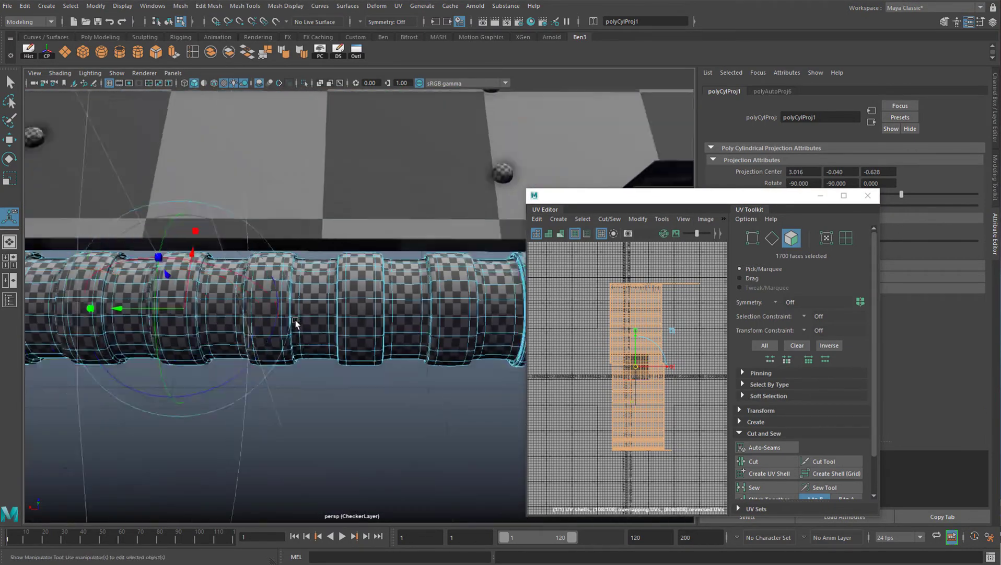
alt+drag(293, 324, 320, 388)
alt+right_drag(320, 387, 345, 391)
alt+drag(344, 391, 456, 434)
drag(242, 337, 206, 349)
scroll(321, 299, up, 10)
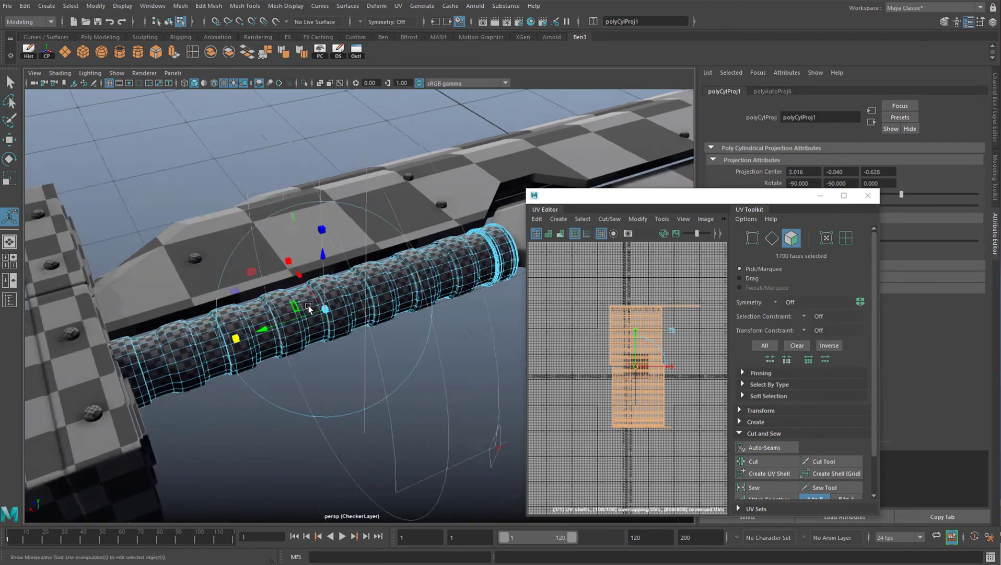
Return the rod to object selection, switch to UV shell selection and select its cylindrically mapped shell
alt+drag(390, 286, 410, 216)
right_drag(389, 224, 426, 208)
scroll(367, 301, up, 2)
scroll(368, 301, down, 5)
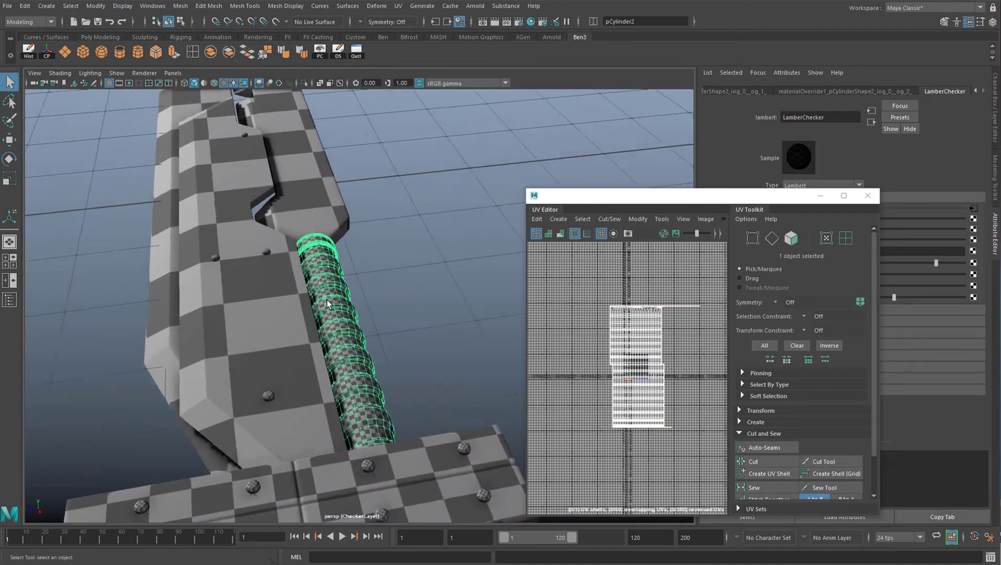
alt+drag(328, 299, 340, 281)
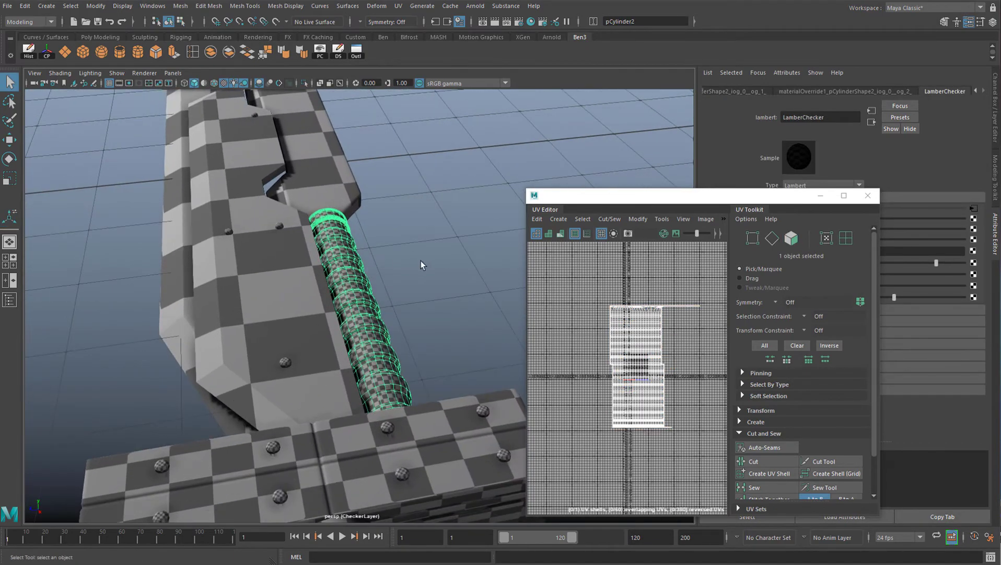
click(846, 238)
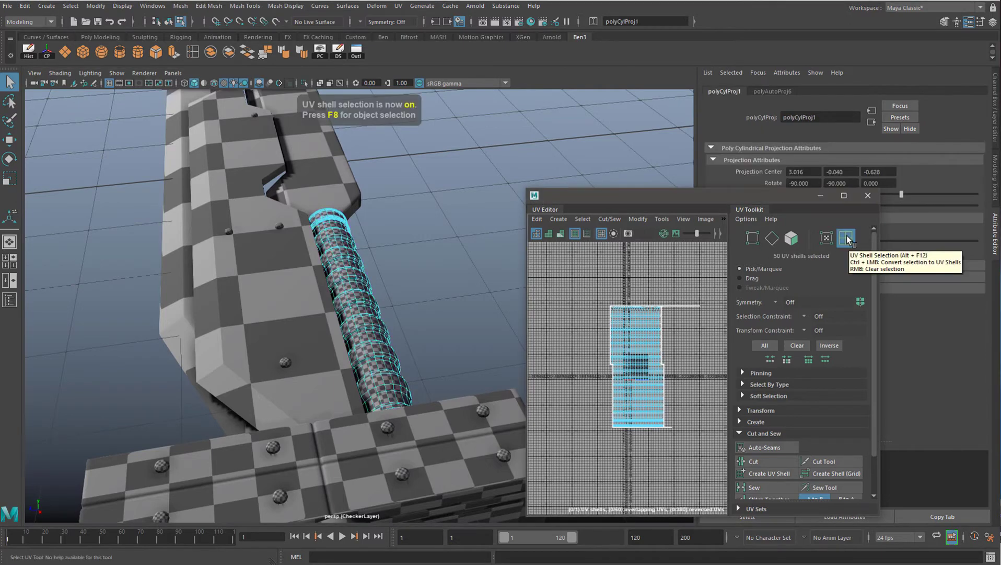
click(635, 332)
Widen the UV view and scale the rod's UV shell down uniformly to bring its checker size closer to the blade's
key(f)
key(r)
scroll(655, 374, up, 8)
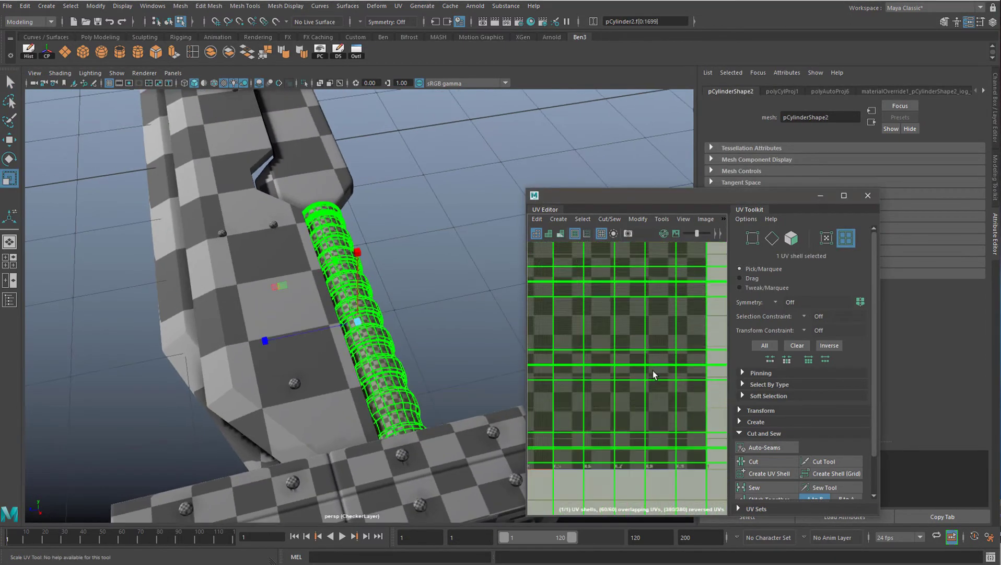
scroll(647, 374, down, 3)
scroll(623, 361, up, 2)
alt+middle_drag(615, 351, 650, 379)
alt+right_drag(651, 379, 531, 343)
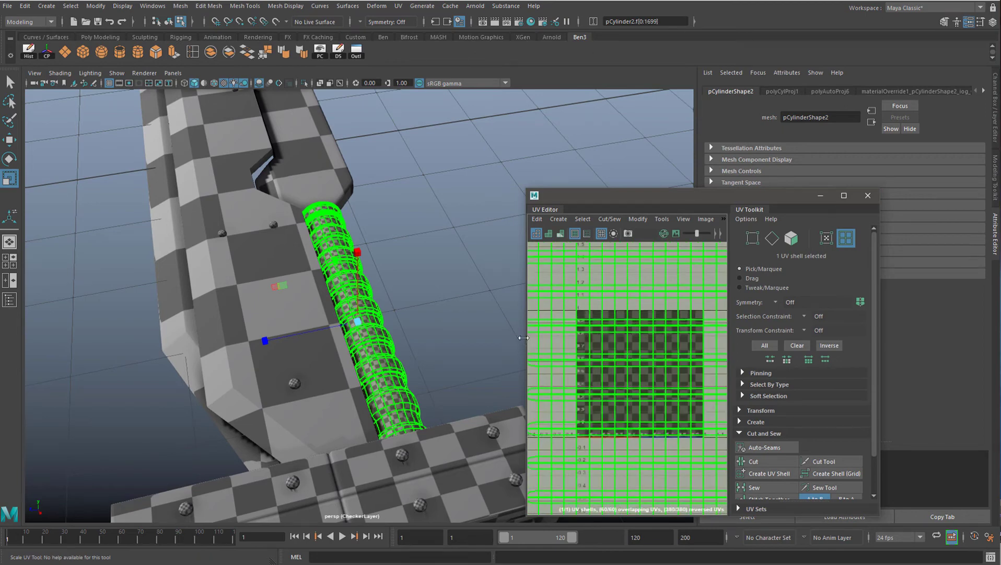
drag(523, 340, 473, 339)
scroll(617, 375, down, 5)
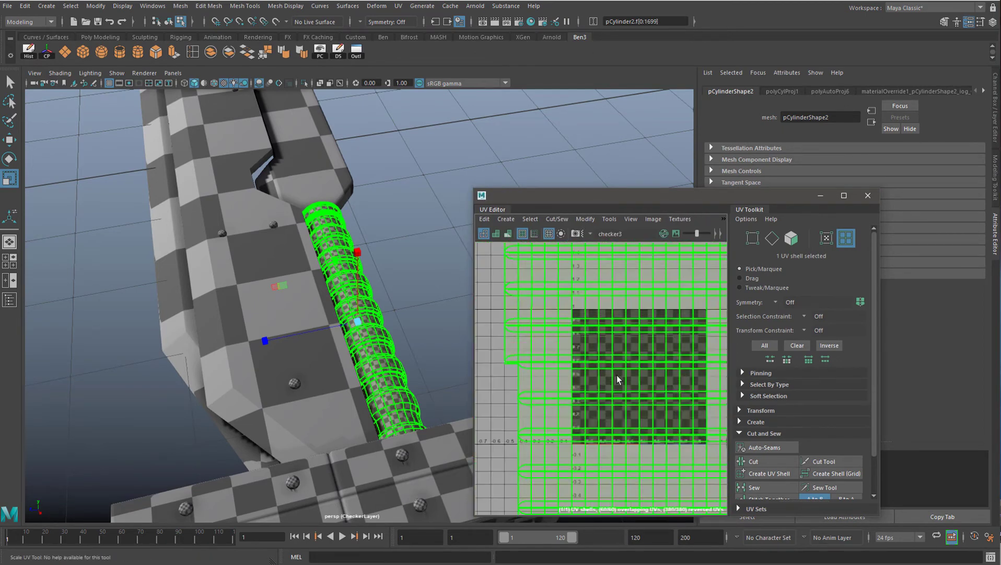
scroll(652, 378, up, 3)
drag(660, 373, 609, 375)
key(w)
key(r)
drag(599, 374, 552, 383)
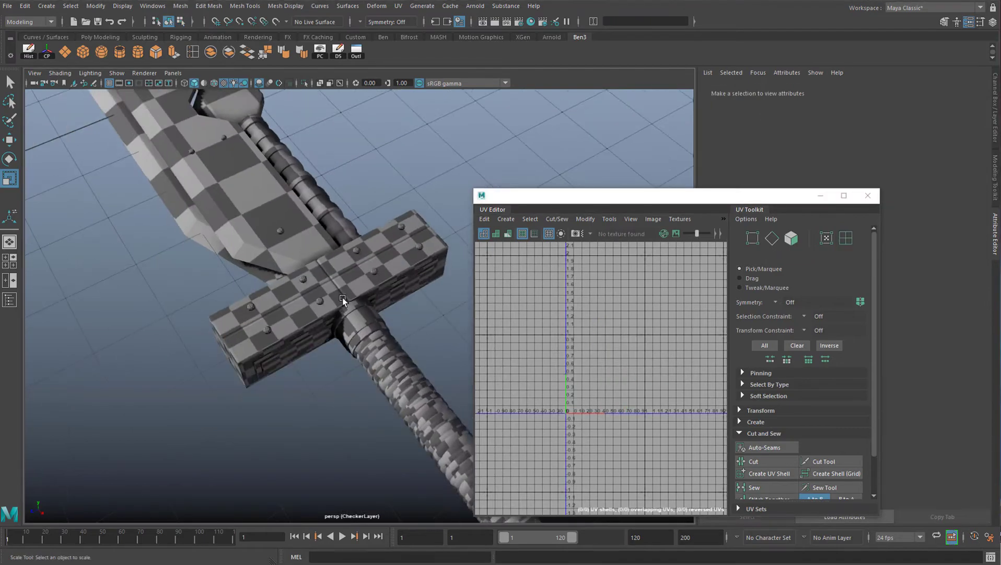
Select the crossguard block, frame its UV shells and turn on shaded UV display
click(343, 300)
alt+drag(343, 299, 212, 322)
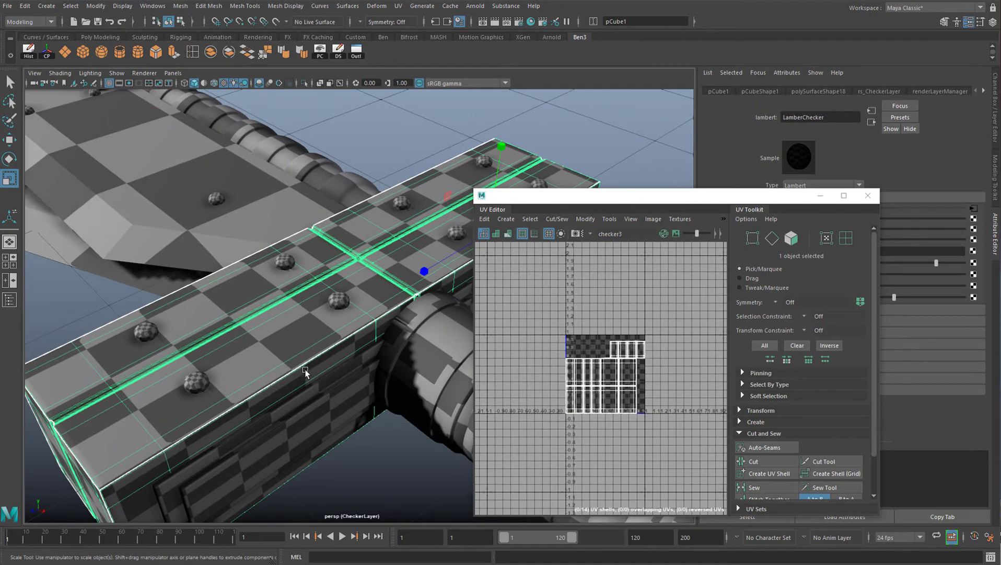
alt+drag(305, 372, 271, 357)
alt+right_drag(270, 357, 335, 339)
key(f)
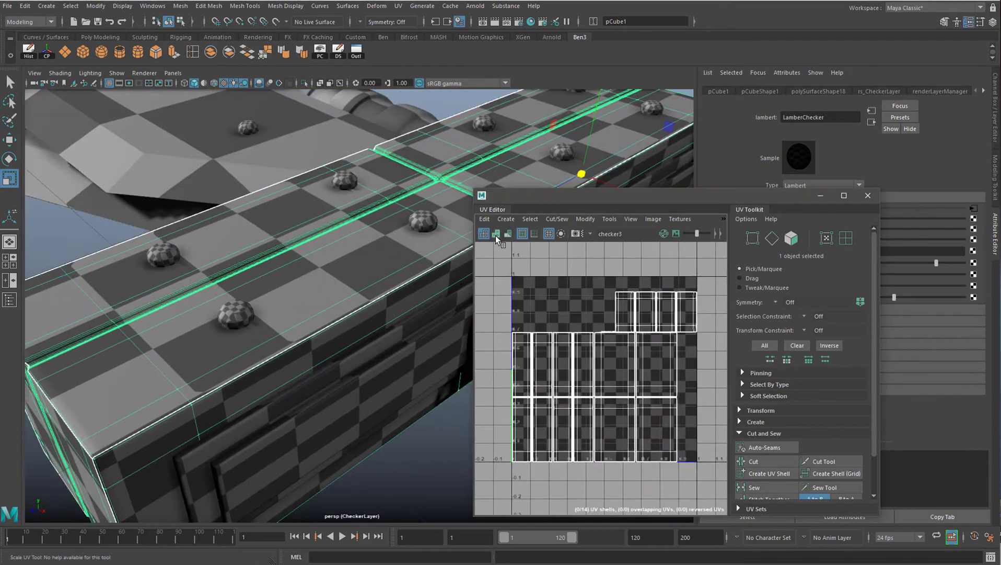
click(496, 234)
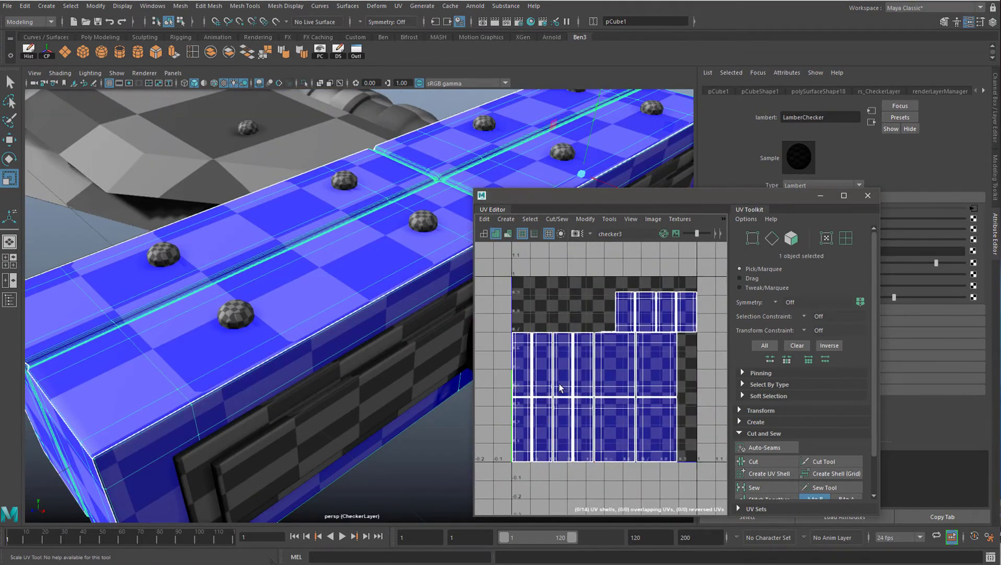
scroll(378, 344, down, 3)
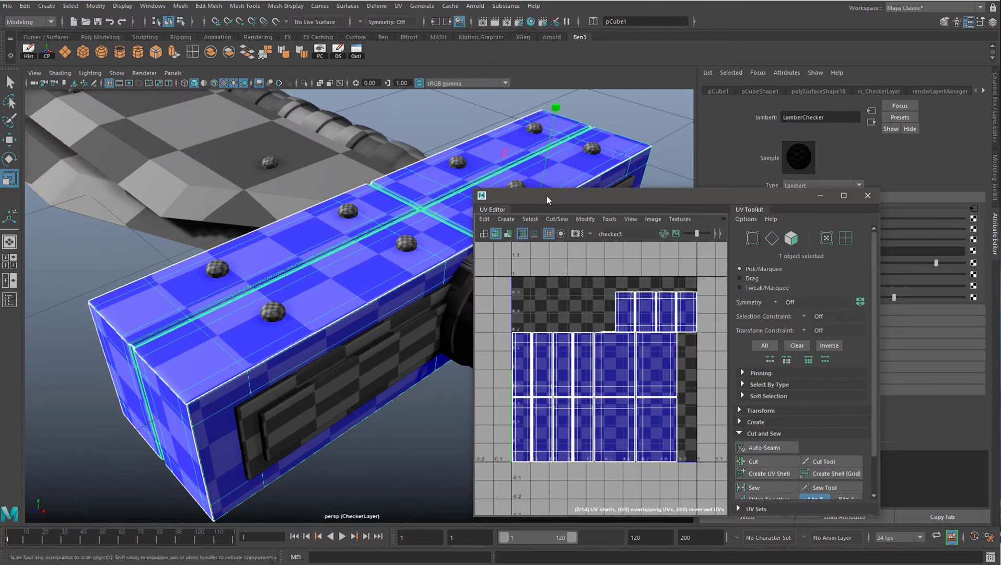
Move the UV Editor clear of the crossguard and examine its shaded surfaces and UV shells from several angles
drag(548, 197, 612, 200)
scroll(679, 353, up, 3)
scroll(679, 353, down, 1)
right_drag(325, 322, 370, 300)
click(407, 413)
click(309, 292)
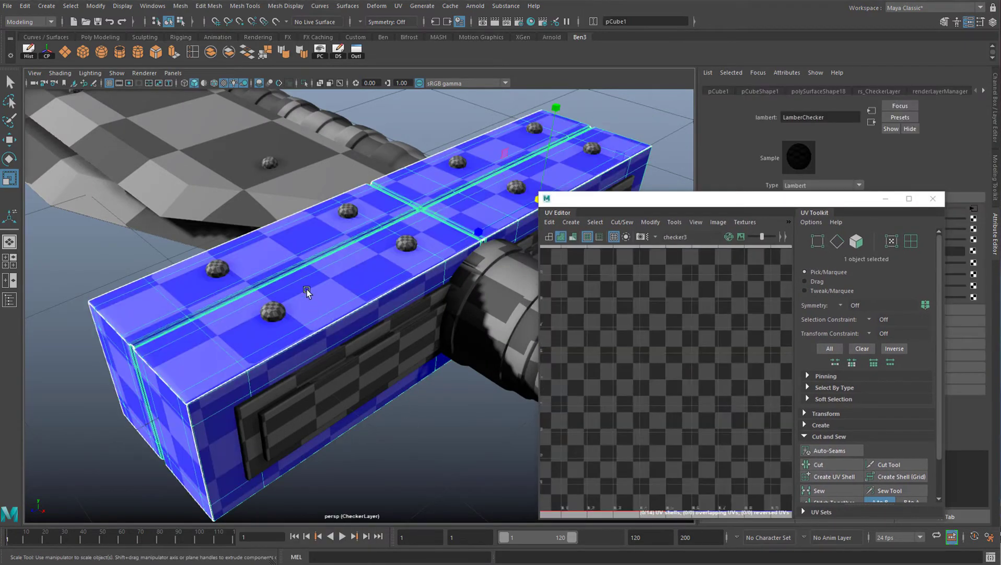
scroll(314, 304, up, 5)
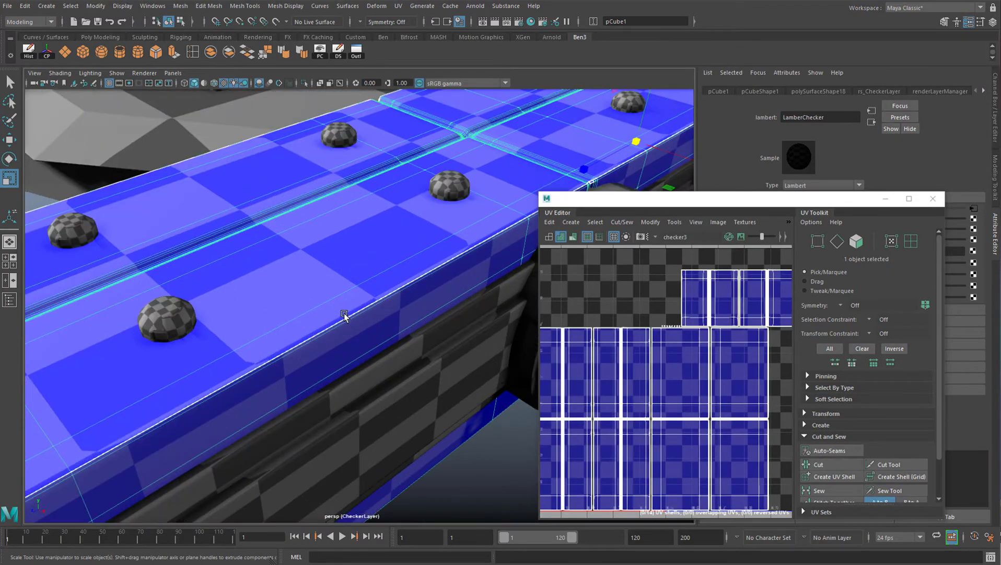
alt+drag(273, 385, 384, 272)
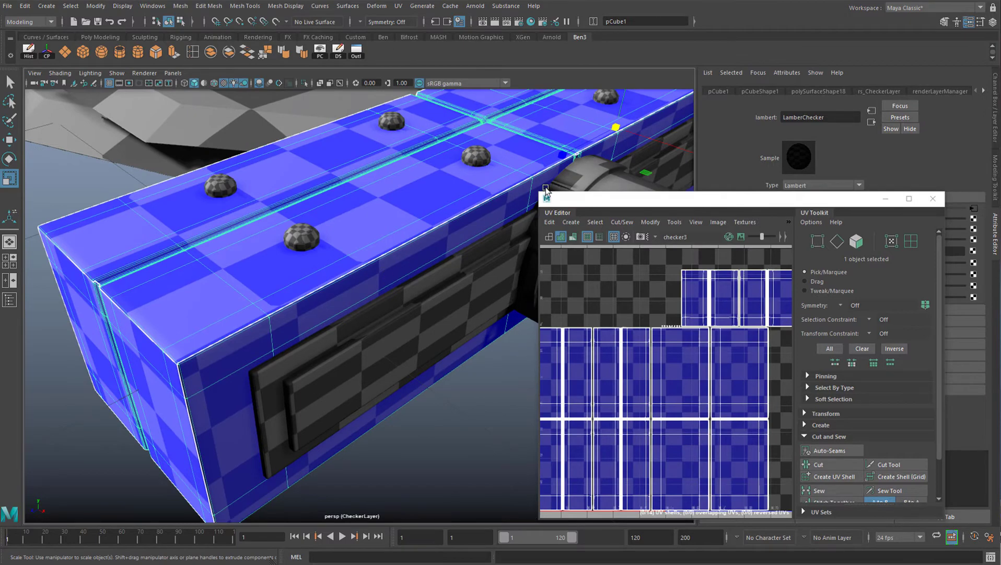
alt+drag(148, 328, 372, 421)
Reselect the crossguard, turn off shaded UV display and examine its checker pattern against the grip and blade
click(440, 460)
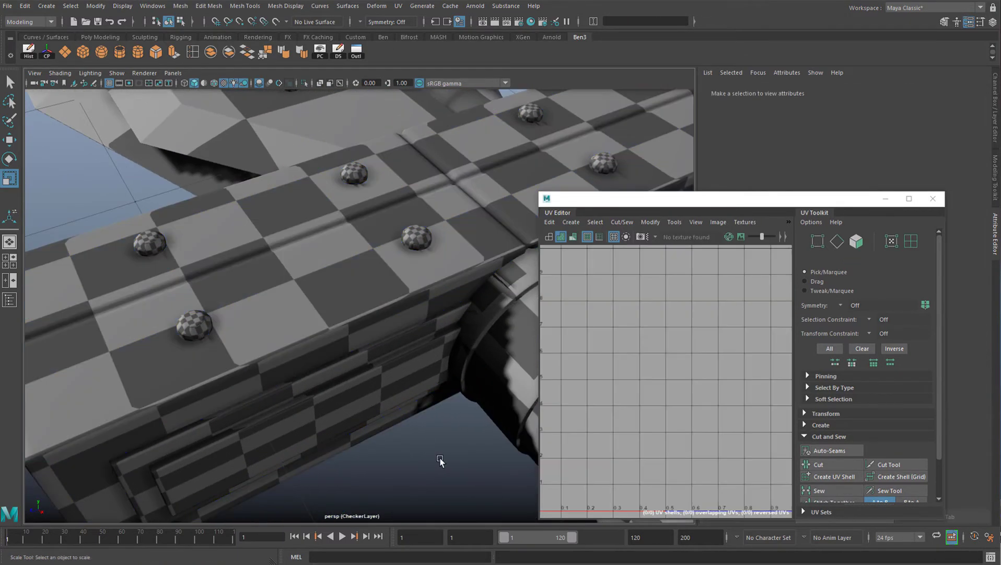
click(366, 352)
key(f)
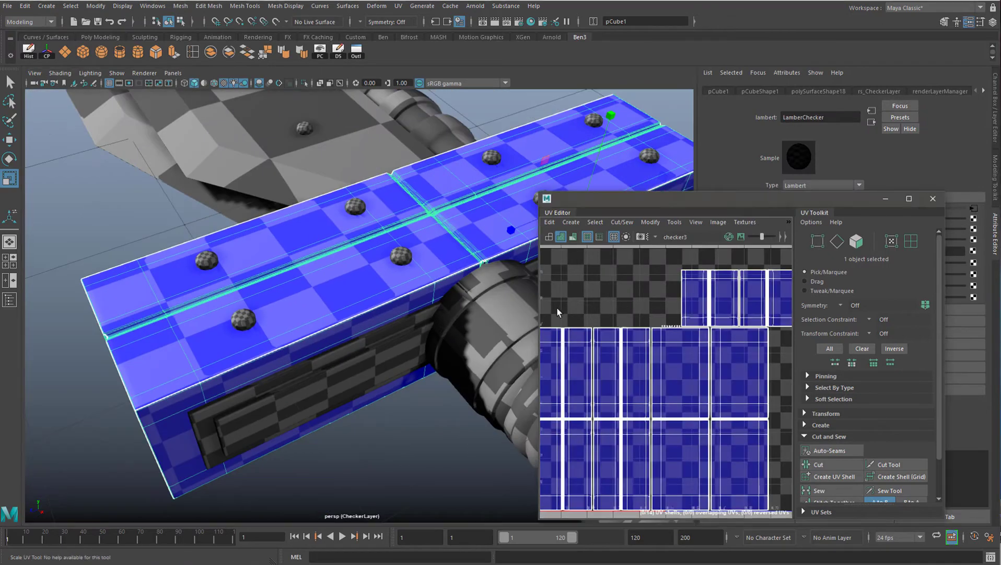
click(550, 237)
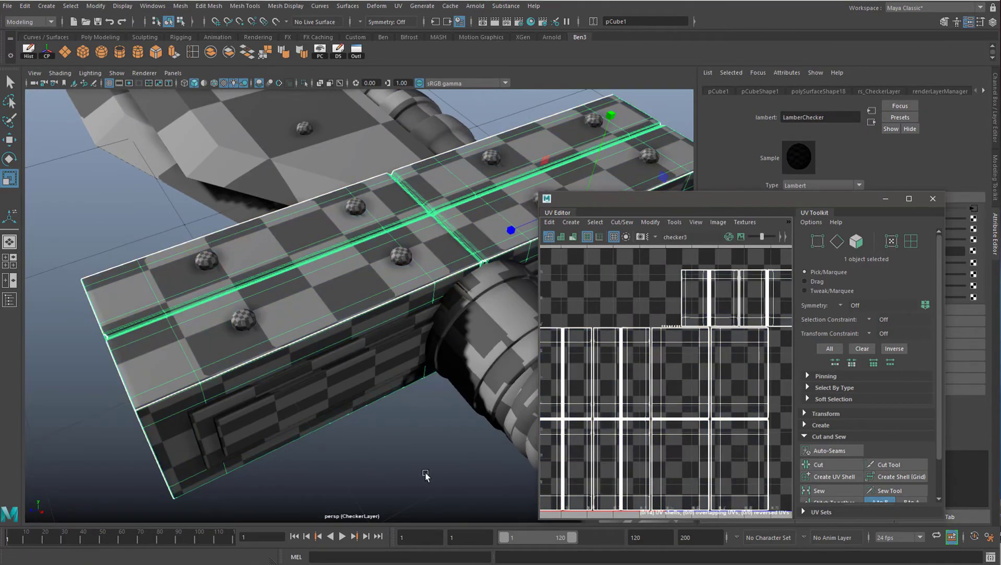
alt+drag(438, 334, 338, 377)
scroll(400, 337, up, 3)
scroll(399, 337, down, 3)
alt+right_drag(338, 377, 357, 350)
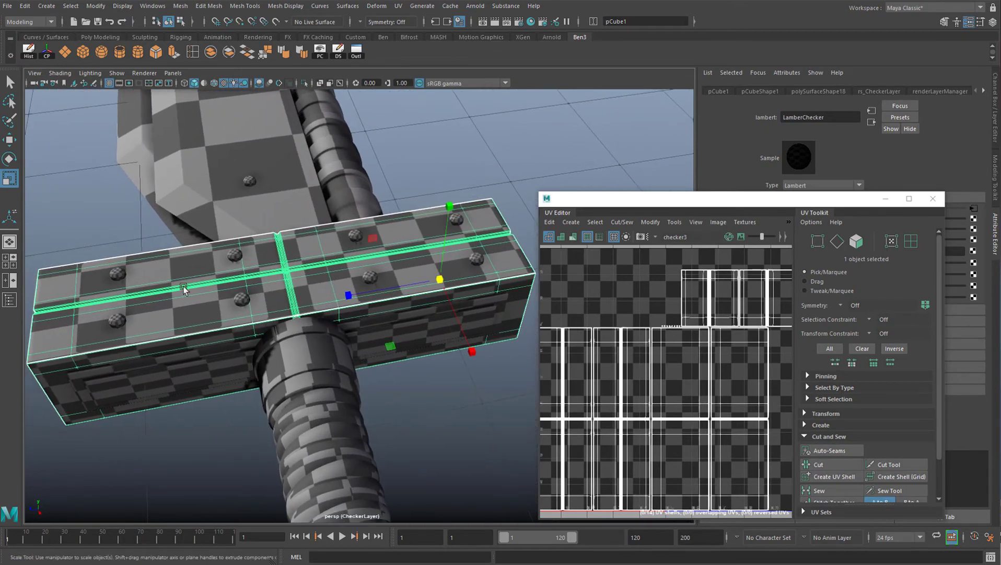
alt+drag(184, 289, 332, 332)
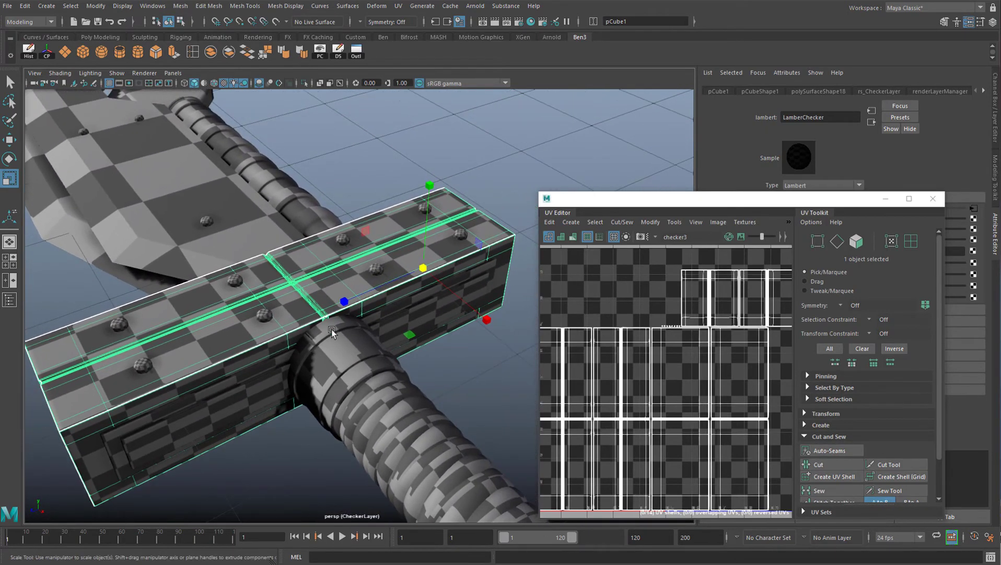
Reposition the UV Editor, turn shaded UV display back on and bring all of the crossguard's shells into view
drag(594, 198, 570, 146)
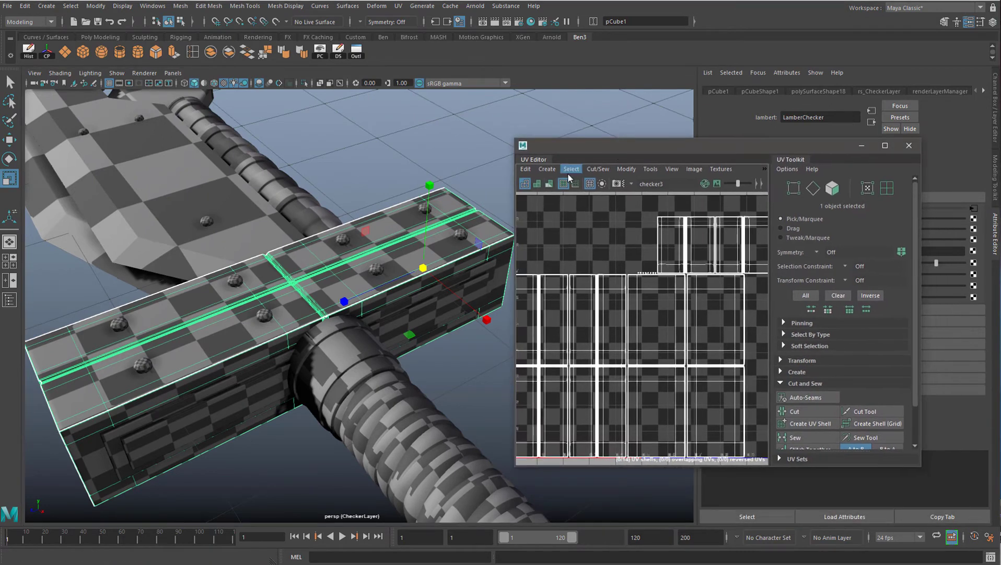
click(537, 184)
scroll(623, 338, up, 3)
scroll(624, 339, down, 4)
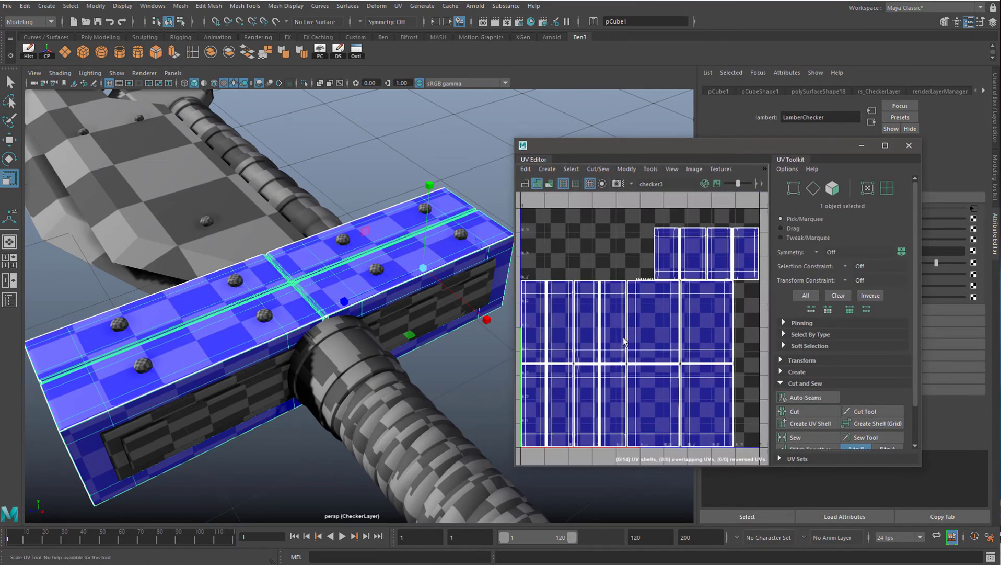
alt+middle_drag(624, 338, 646, 315)
alt+middle_drag(724, 300, 699, 301)
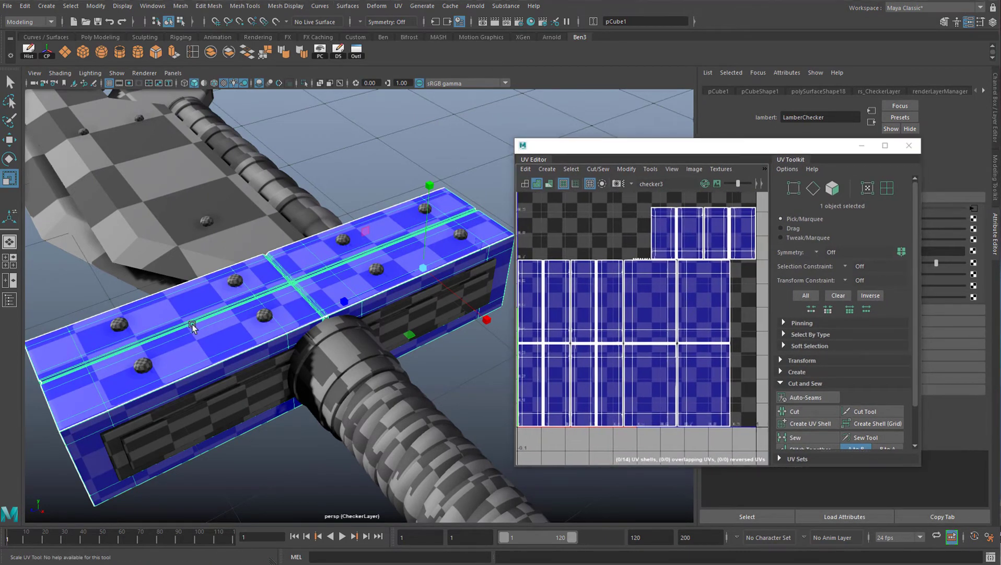
Switch to edge selection and pick the end segment of the crossguard's upper front corner edge
right_drag(192, 325, 192, 354)
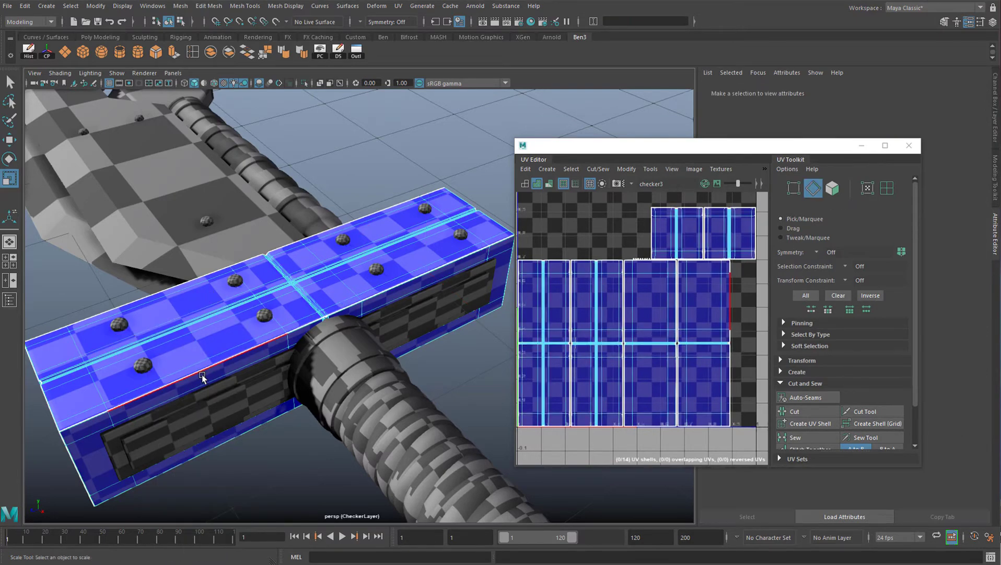
alt+drag(172, 386, 118, 407)
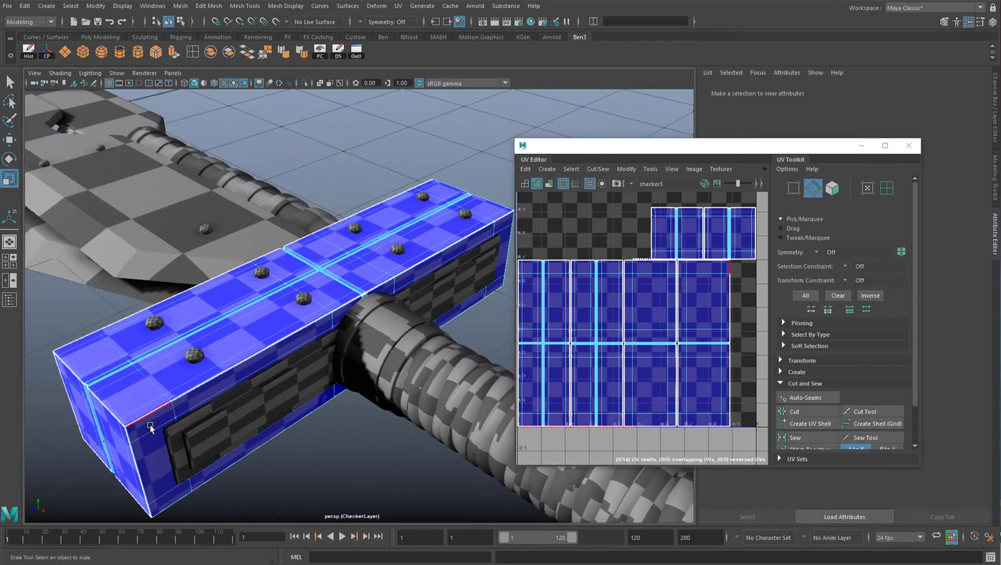
scroll(258, 364, up, 8)
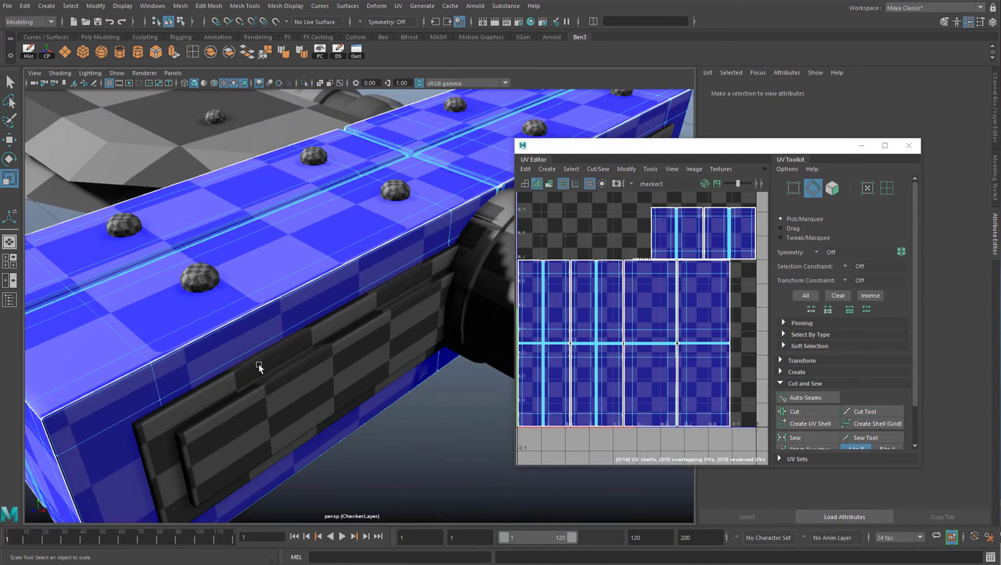
alt+drag(293, 345, 322, 325)
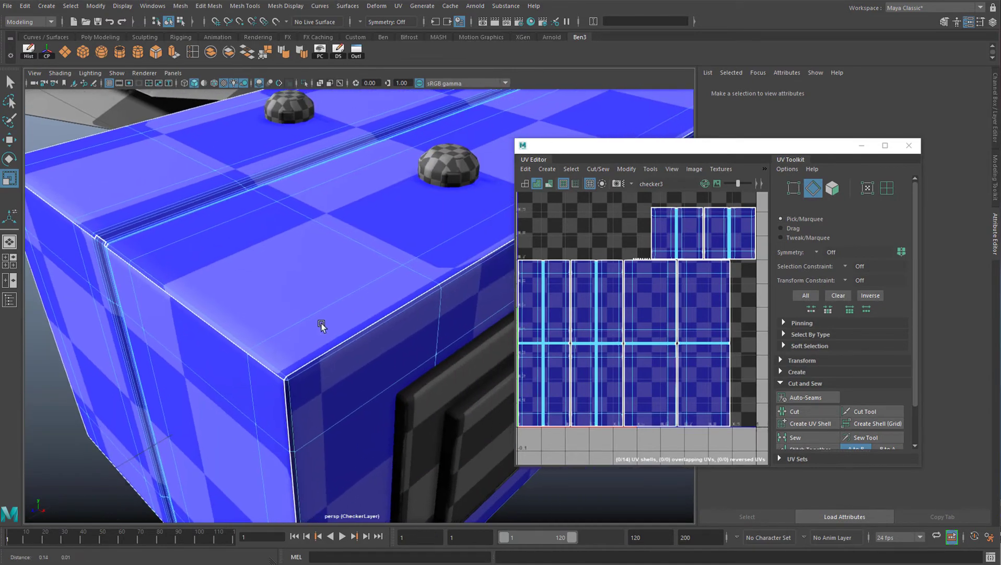
click(310, 359)
alt+middle_drag(396, 297, 168, 395)
scroll(334, 306, down, 6)
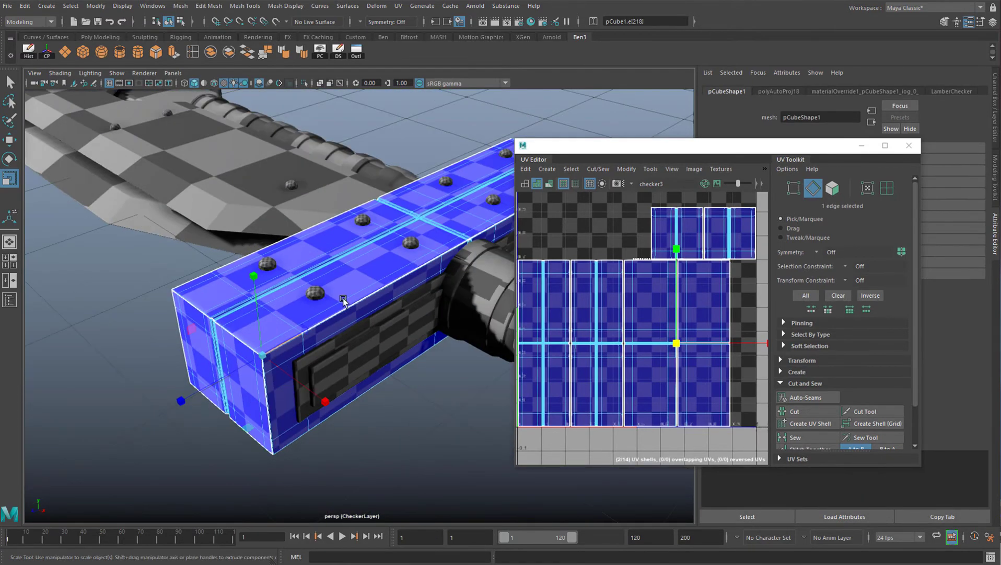
Extend the selection to all edges along the crossguard's long upper front edge on the grip side
alt+drag(397, 236, 325, 284)
alt+middle_drag(408, 241, 316, 280)
scroll(367, 235, up, 5)
scroll(331, 286, up, 4)
alt+middle_drag(367, 235, 356, 289)
scroll(321, 274, up, 3)
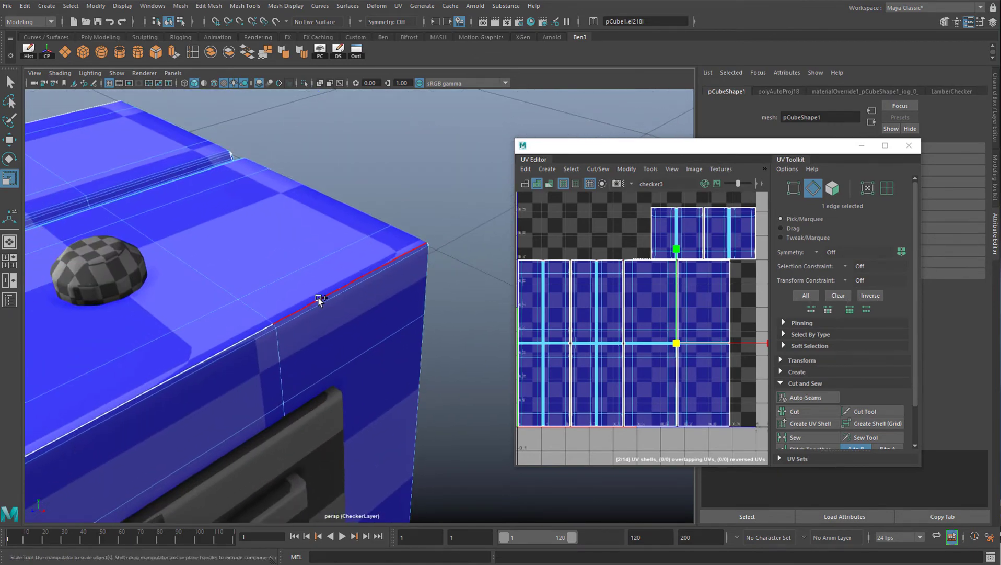
shift+double_click(318, 299)
scroll(366, 369, down, 8)
alt+middle_drag(335, 391, 416, 285)
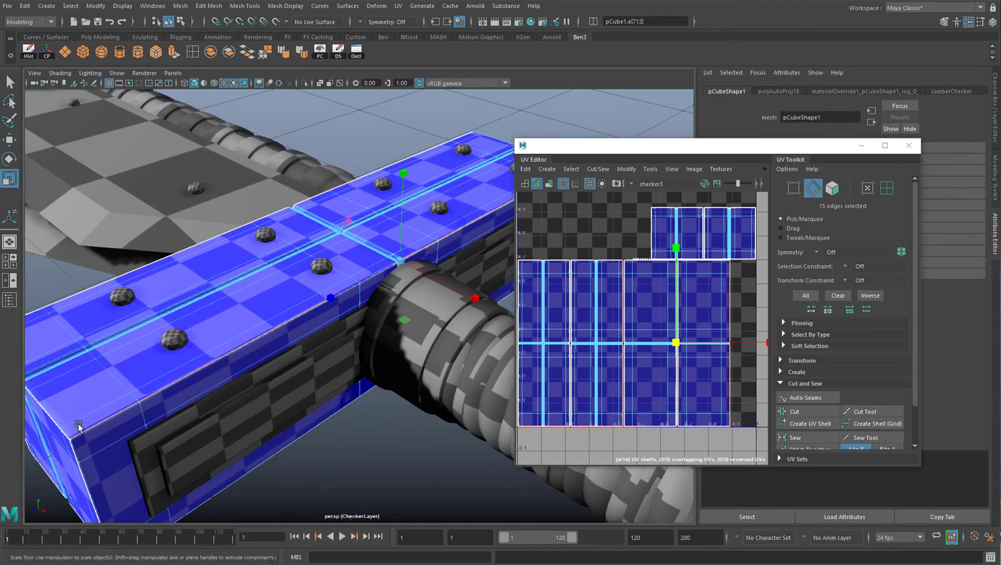
alt+middle_drag(409, 226, 386, 254)
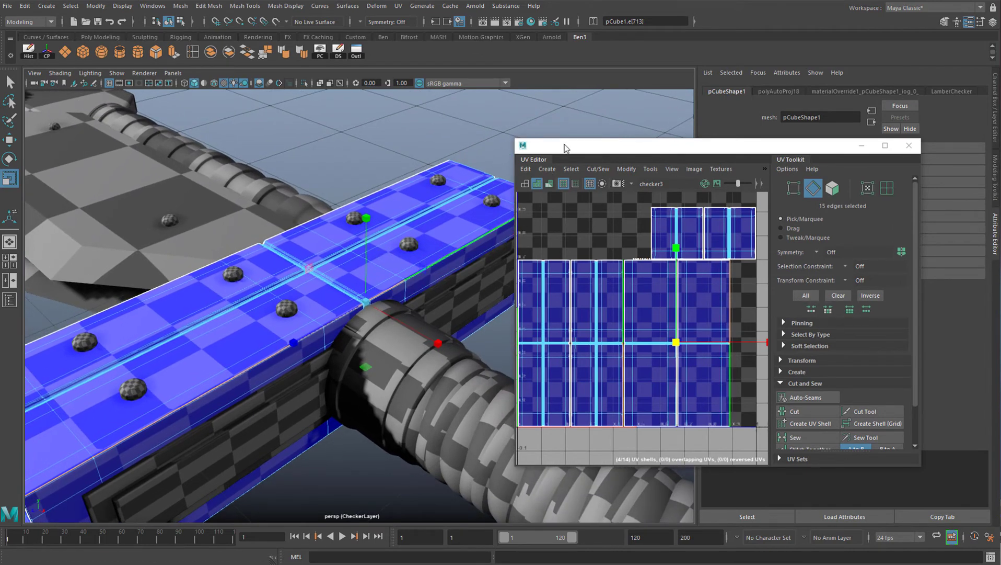
Reposition and resize the UV Editor so the crossguard's seams and the Cut and Sew tools are accessible
drag(565, 148, 537, 131)
scroll(810, 342, down, 2)
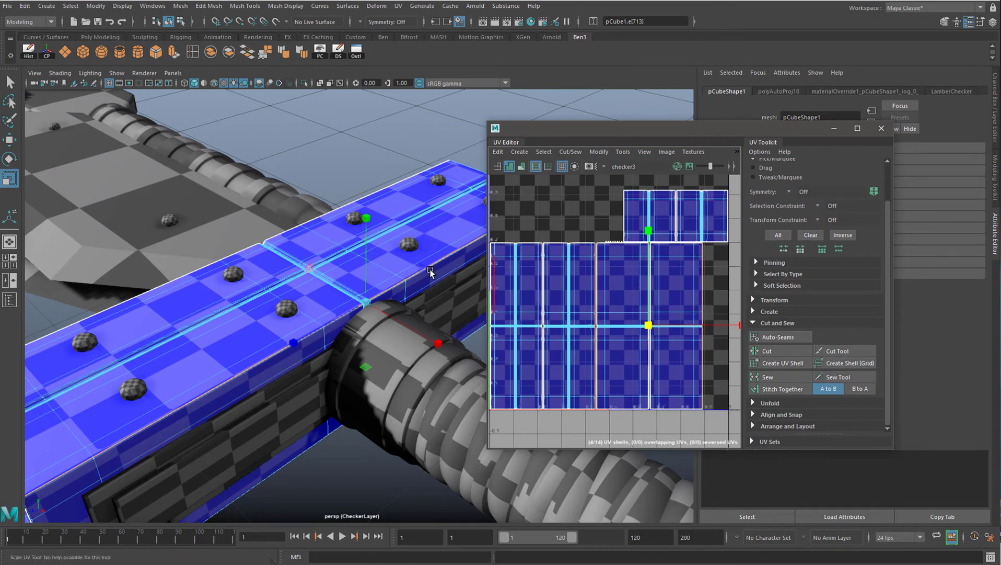
scroll(790, 310, up, 2)
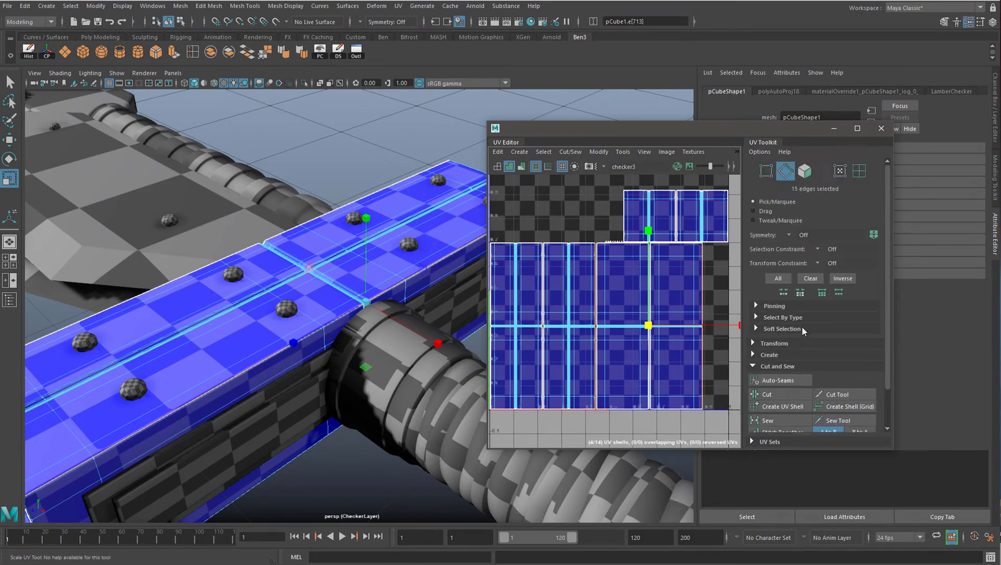
scroll(789, 240, down, 2)
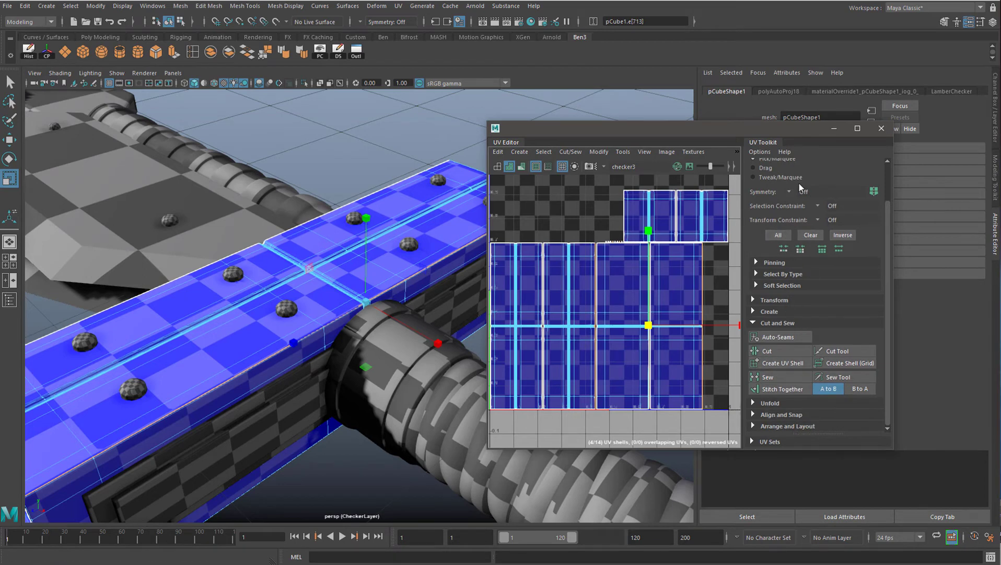
drag(762, 142, 742, 216)
scroll(790, 291, down, 3)
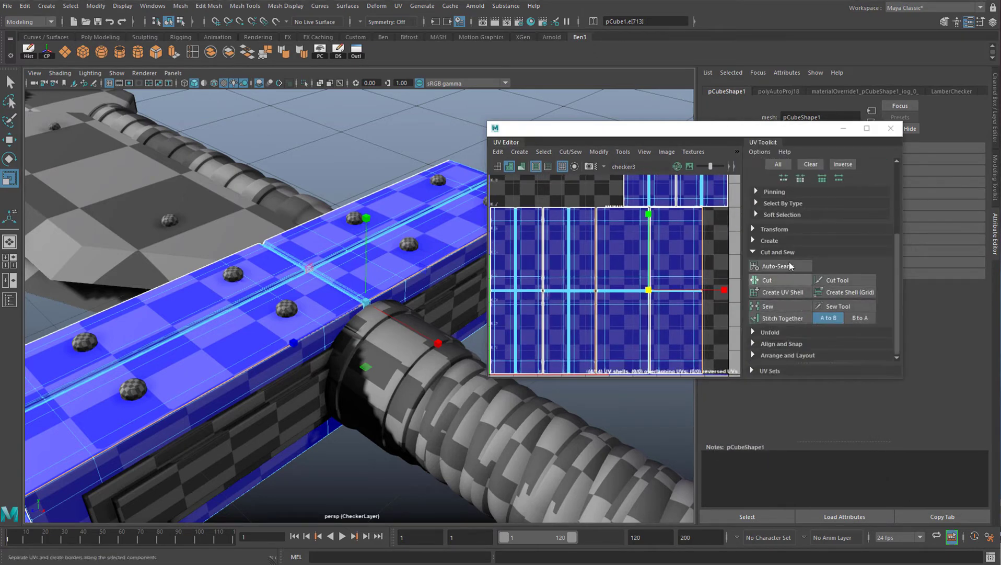
click(760, 250)
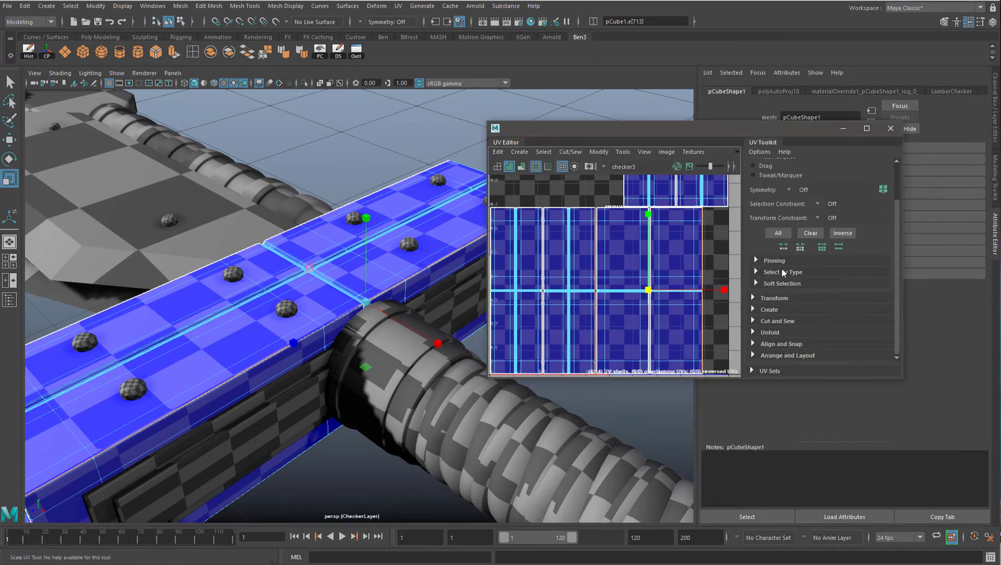
click(779, 320)
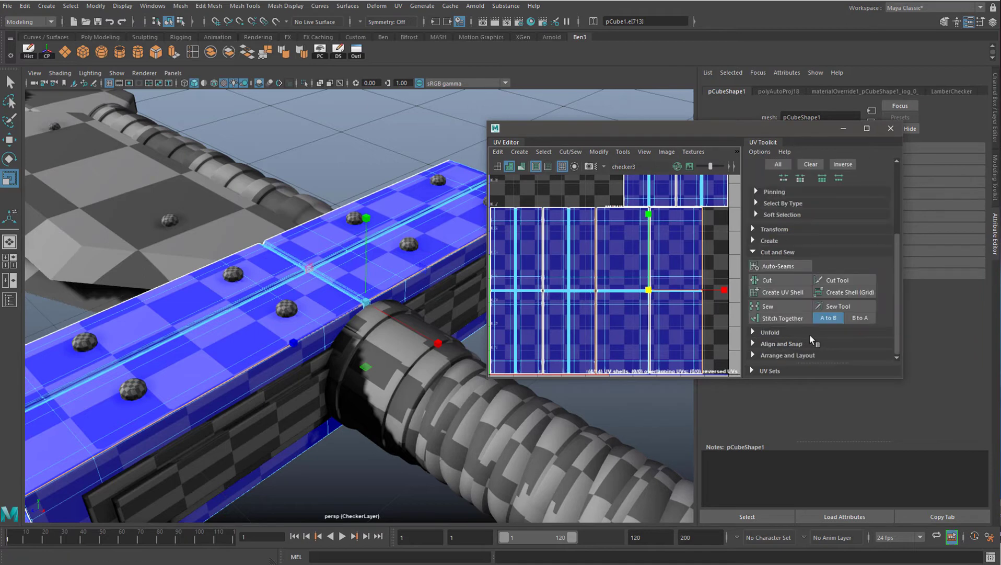
Try sewing the selected long edge, undo it, and try Stitch Together on the same edge
click(775, 309)
key(ctrl+z)
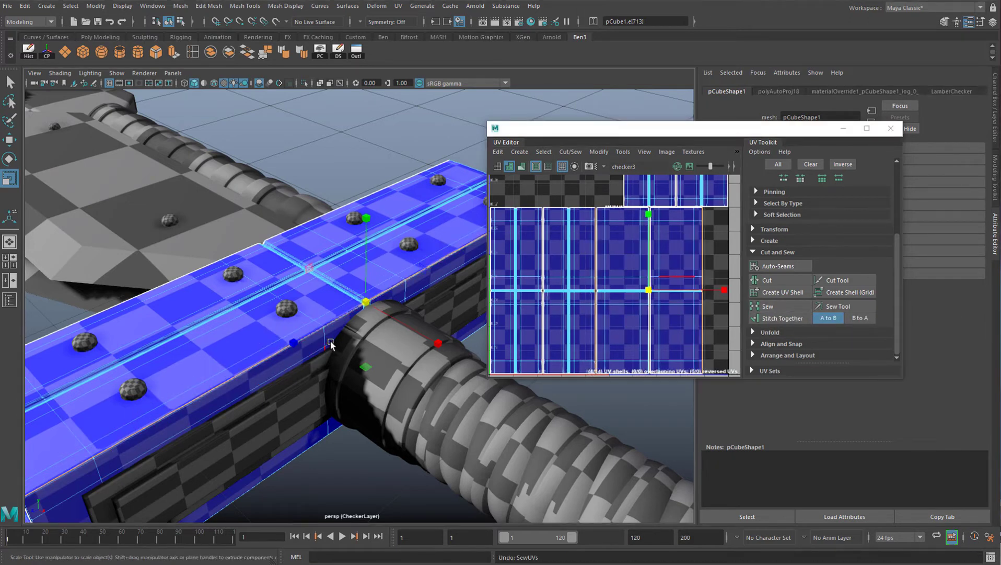
click(766, 318)
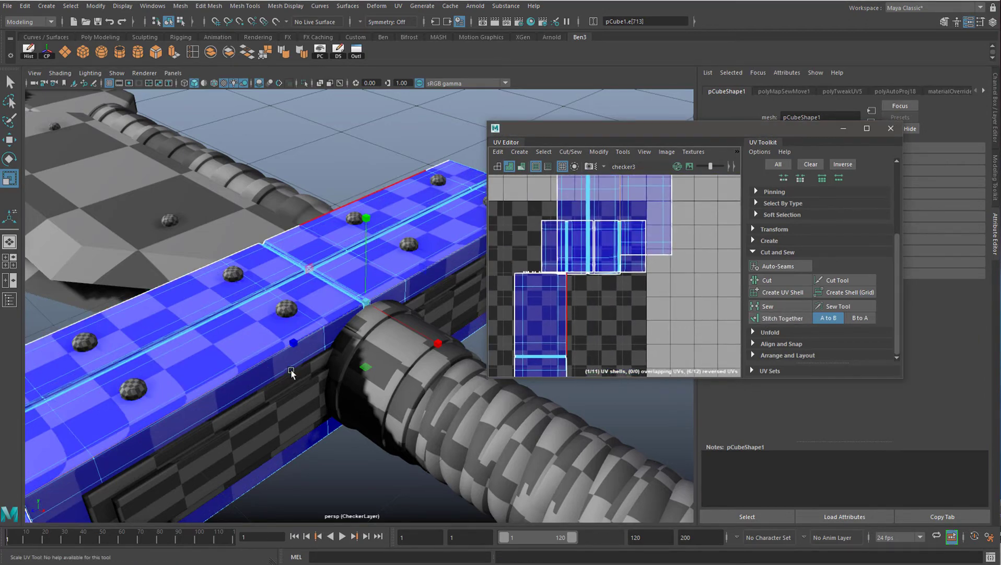
alt+drag(291, 372, 307, 351)
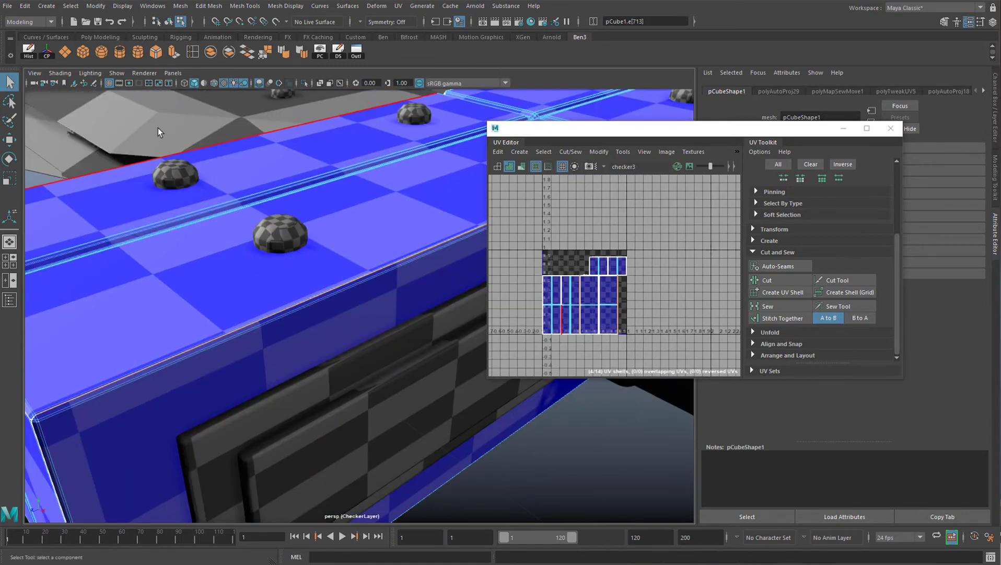
Stitch the crossguard's top and front UV shells together A to B along the long upper front edge
key(3)
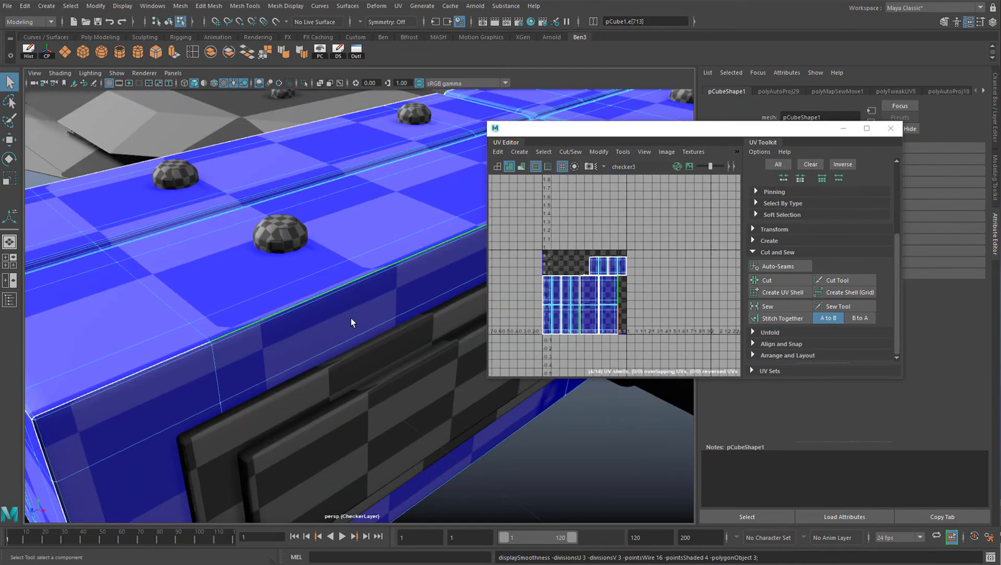
key(1)
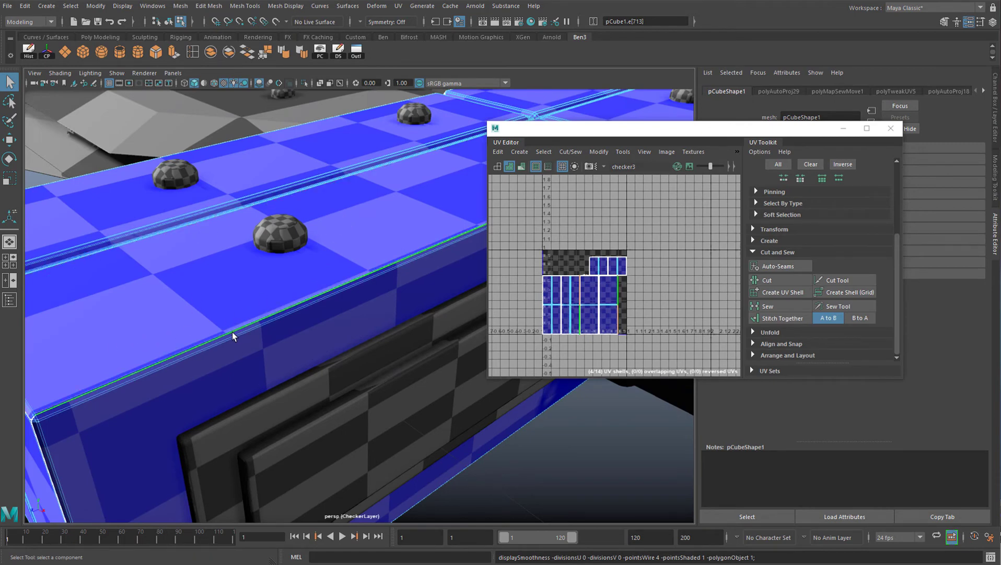
drag(630, 138, 591, 209)
alt+middle_drag(614, 331, 630, 305)
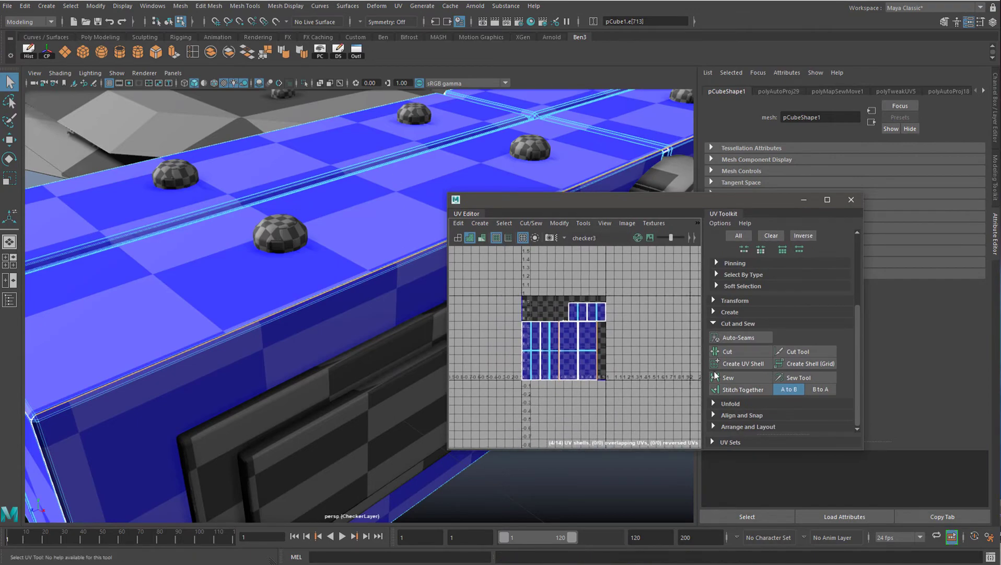
click(728, 392)
scroll(574, 349, up, 4)
alt+middle_drag(439, 285, 163, 342)
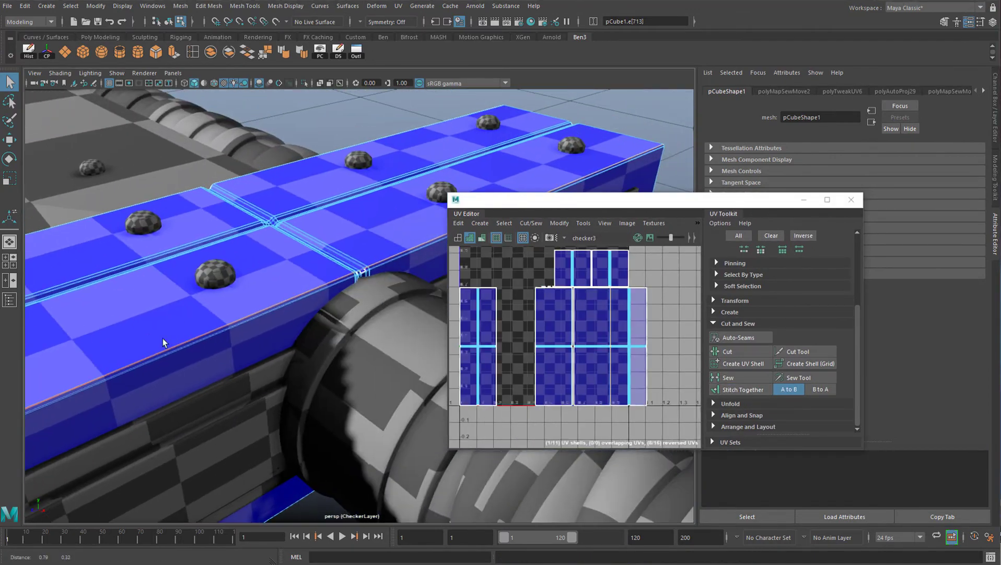
Return to object selection, reselect the crossguard and examine the checker pattern across its stitched faces
mouse_move(303, 290)
alt+mouse_down()
mouse_move(280, 284)
mouse_move(303, 290)
alt+mouse_up()
right_drag(256, 306, 288, 293)
click(402, 459)
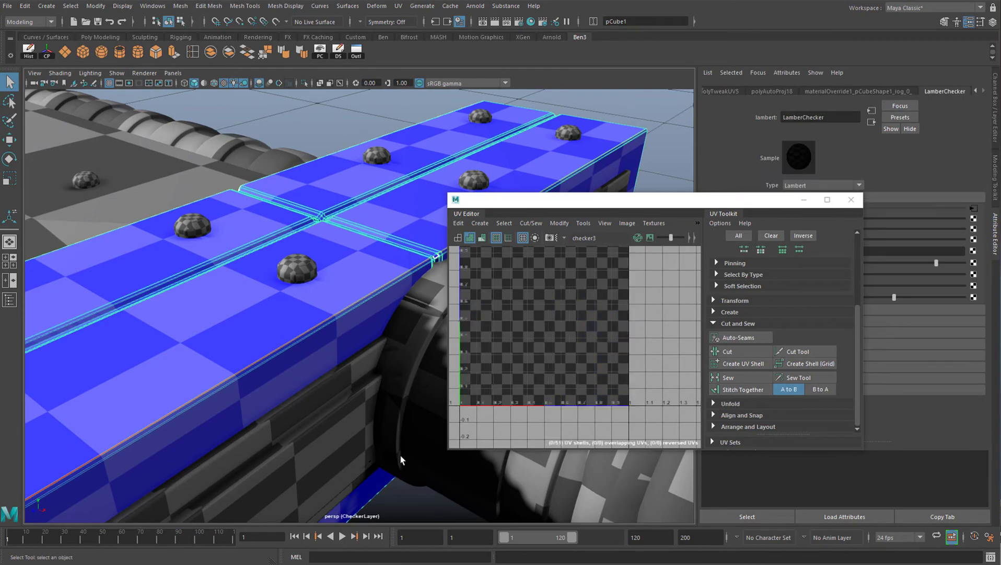
alt+drag(402, 460, 269, 283)
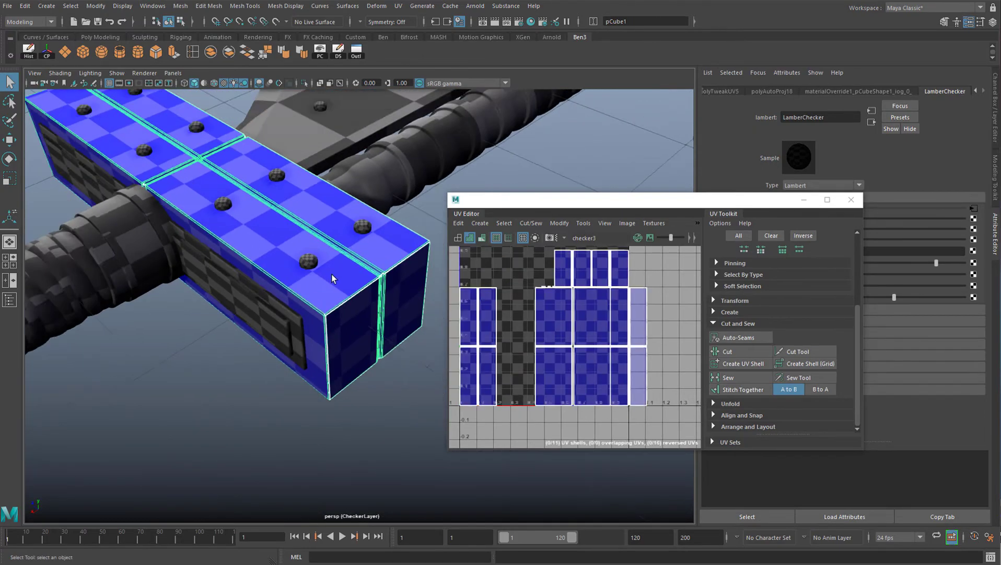
alt+middle_drag(335, 286, 325, 82)
scroll(296, 215, down, 2)
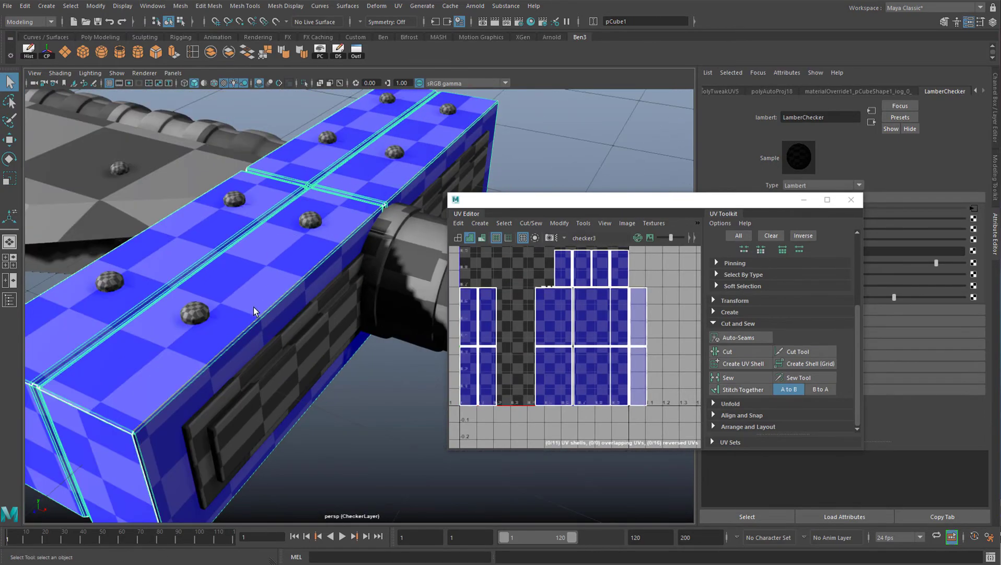
Select the short upper edge at the crossguard's end and stitch the end cap shell to the top shell
alt+middle_drag(220, 370, 302, 333)
right_drag(298, 320, 298, 296)
click(297, 309)
scroll(236, 294, up, 3)
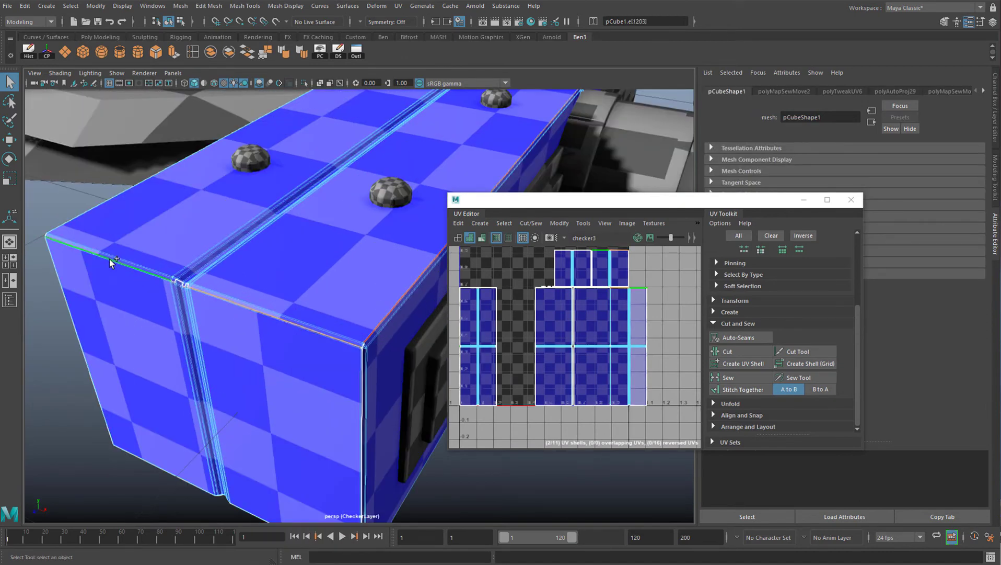
alt+middle_drag(570, 295, 561, 306)
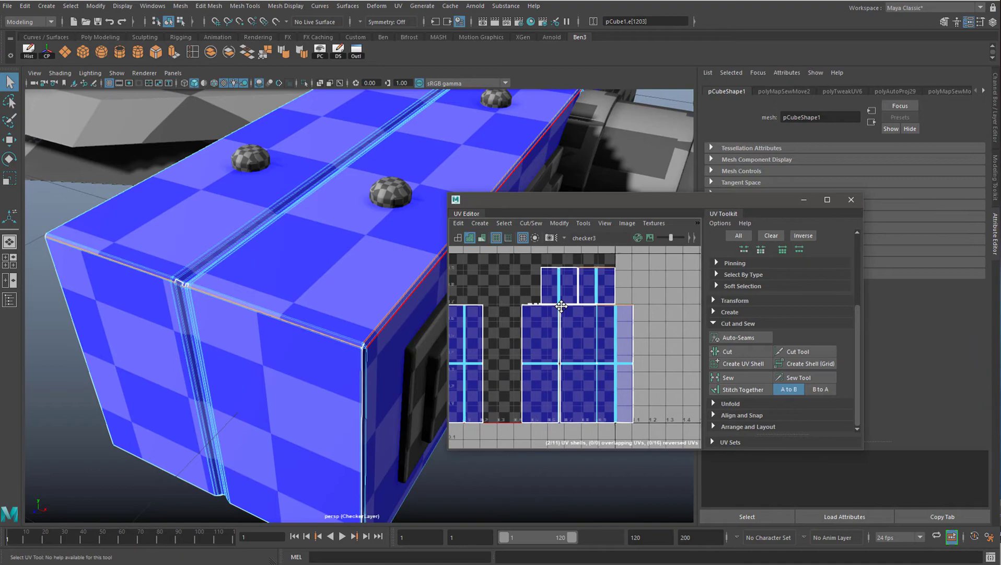
click(743, 393)
scroll(617, 321, down, 2)
scroll(597, 307, up, 5)
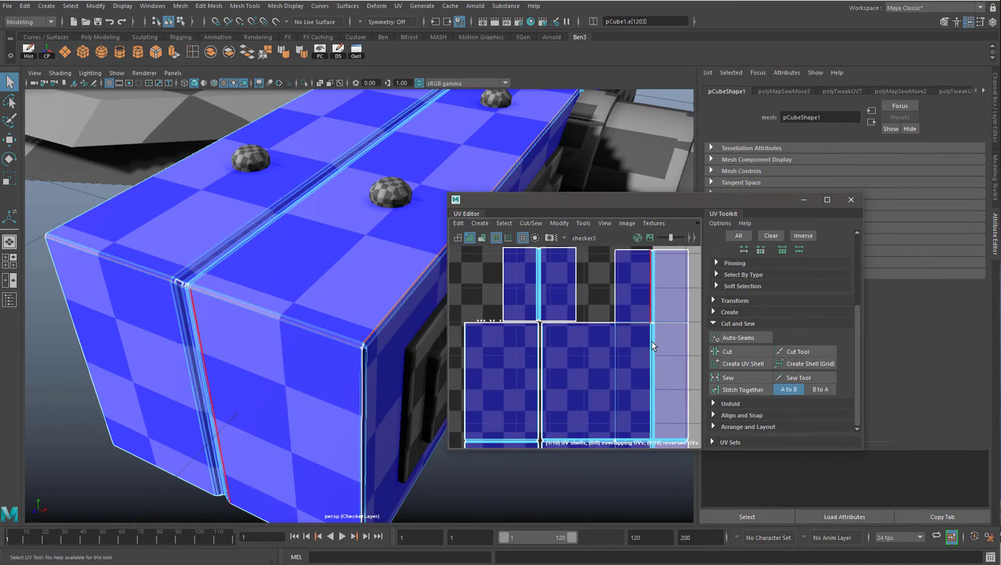
scroll(649, 340, down, 2)
Stitch the crossguard's remaining end and side shells to the main shell along their shared edges
alt+drag(81, 274, 324, 296)
scroll(263, 269, up, 3)
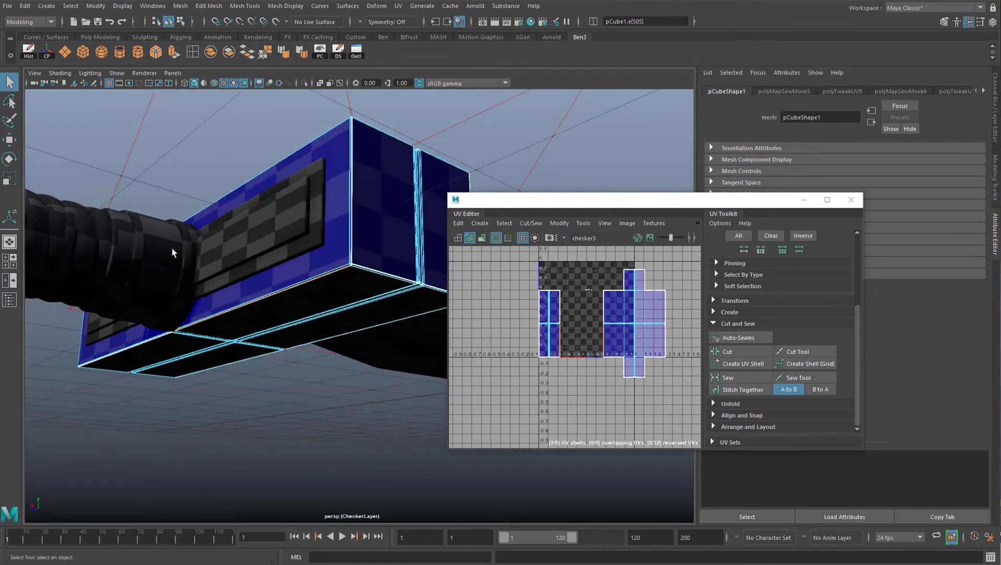
alt+drag(172, 253, 208, 237)
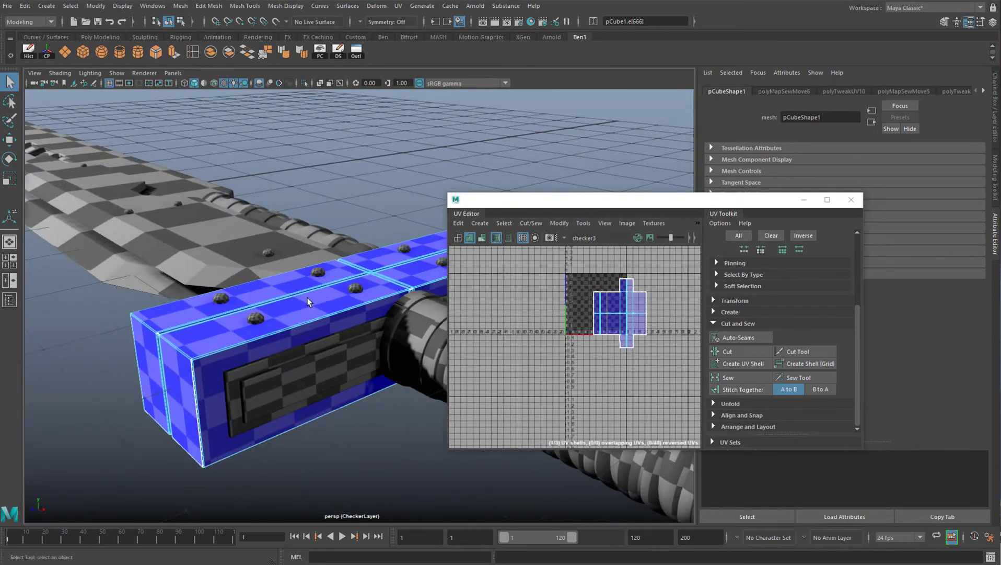
Try to stitch the unfolded crossguard shell together along its outer side borders, and undo the attempts
scroll(568, 307, up, 5)
alt+middle_drag(627, 307, 508, 327)
scroll(512, 325, up, 2)
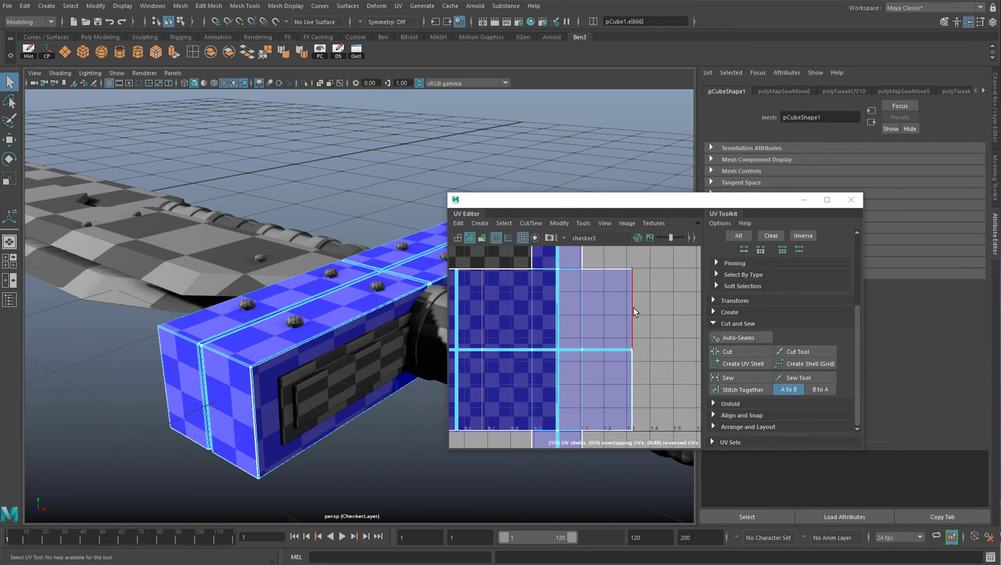
scroll(633, 308, up, 2)
click(534, 328)
alt+middle_drag(536, 318, 498, 303)
click(744, 390)
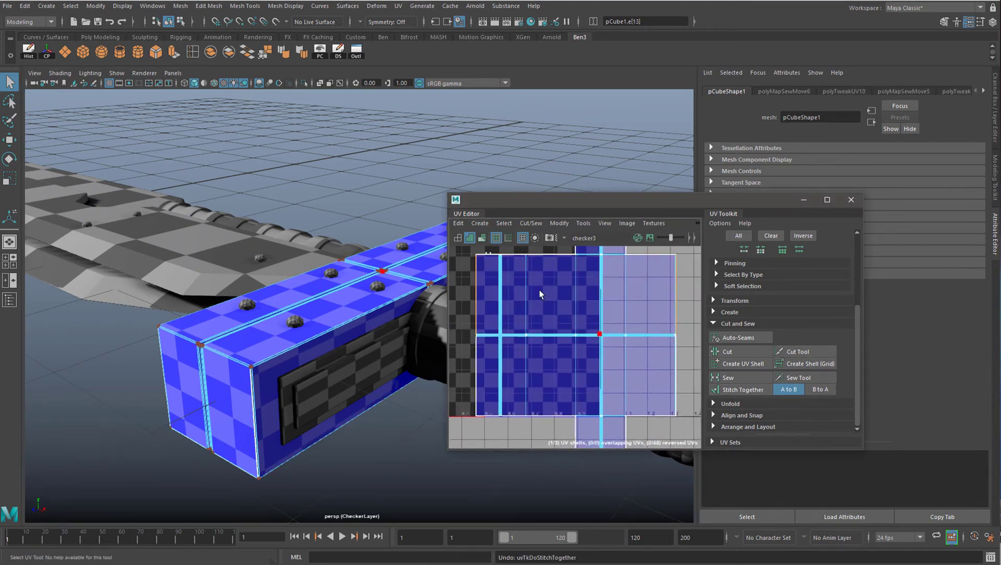
click(742, 391)
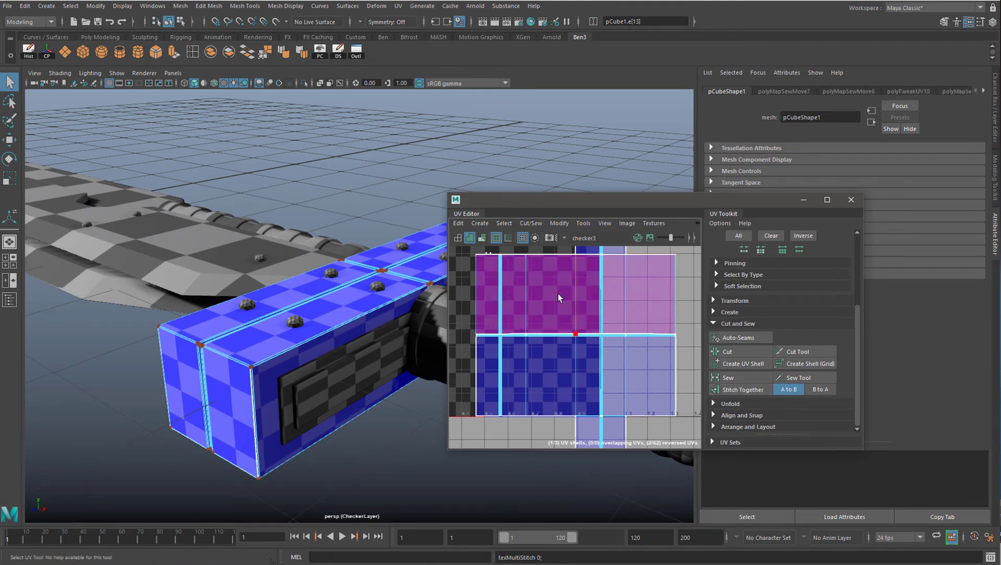
key(ctrl+z)
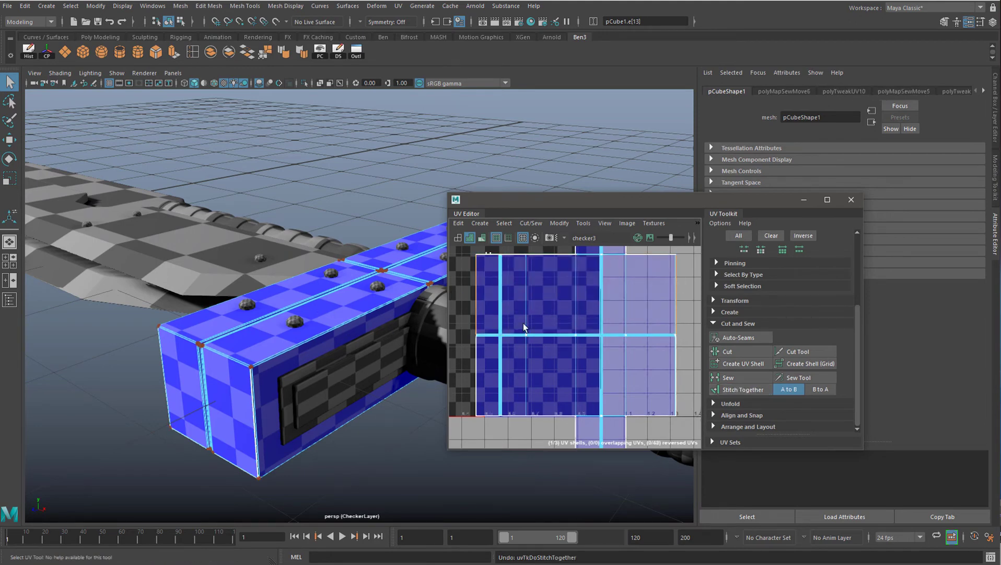
Switch to UV shell selection and select the crossguard's whole unfolded shell
mouse_move(624, 330)
alt+right_down()
mouse_move(597, 339)
mouse_move(605, 322)
alt+right_up()
mouse_move(605, 322)
alt+middle_down()
mouse_move(607, 354)
mouse_move(605, 326)
alt+middle_up()
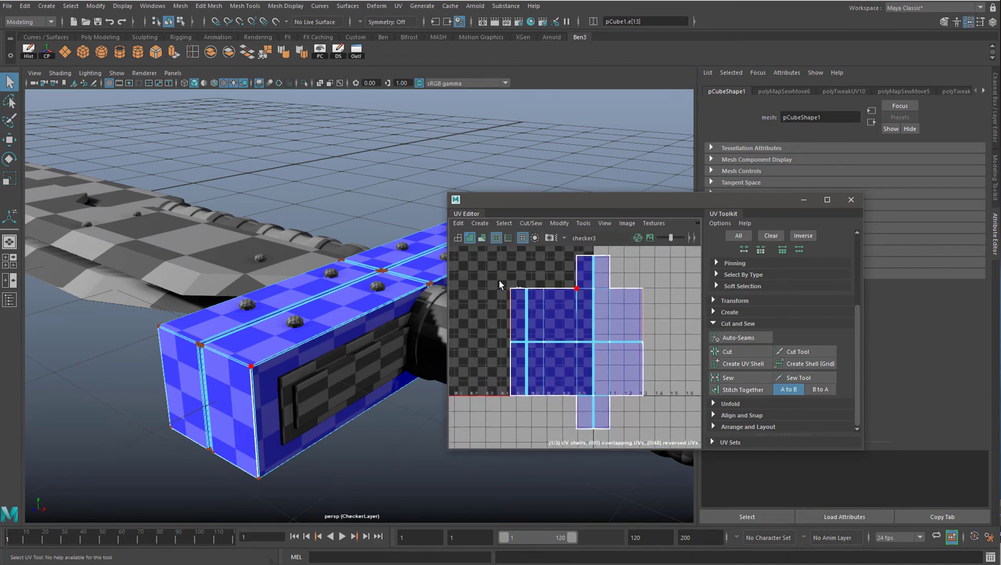
mouse_move(311, 320)
right_down()
mouse_move(341, 303)
mouse_move(312, 325)
right_up()
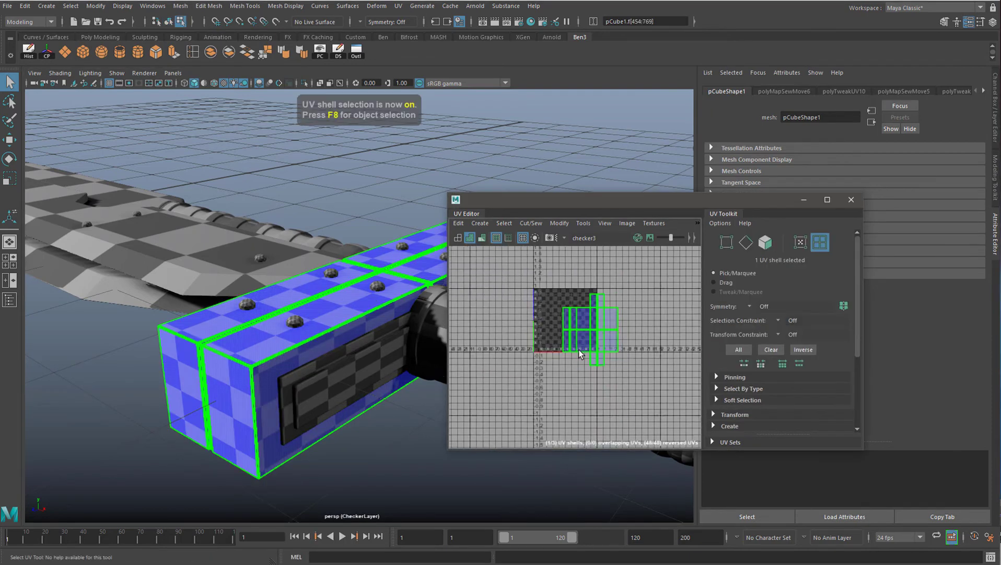
Move the crossguard's unfolded shell into the checker texture tile and scale it down uniformly
scroll(615, 343, up, 5)
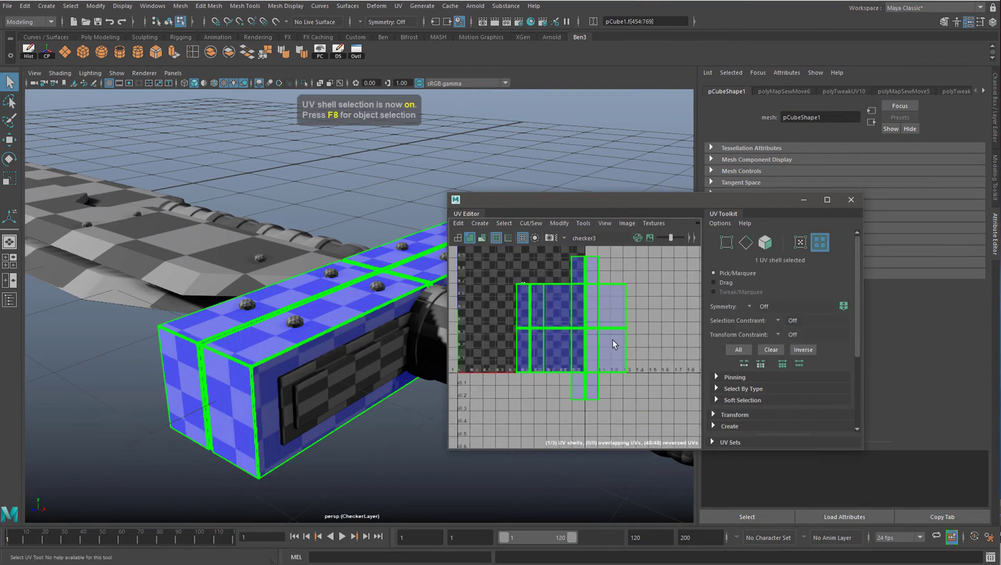
drag(581, 327, 523, 304)
scroll(523, 303, down, 2)
key(r)
drag(513, 354, 463, 359)
alt+drag(380, 316, 302, 338)
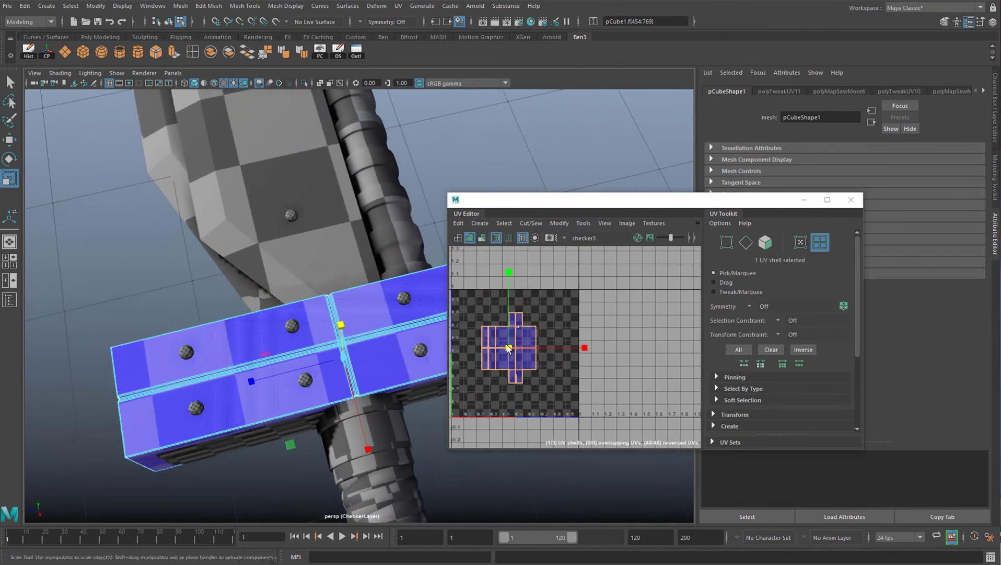
Scale the crossguard's shell down further and place it in the lower part of the texture tile
mouse_move(508, 346)
mouse_down()
mouse_move(519, 340)
mouse_move(490, 348)
mouse_up()
key(w)
drag(509, 276, 509, 304)
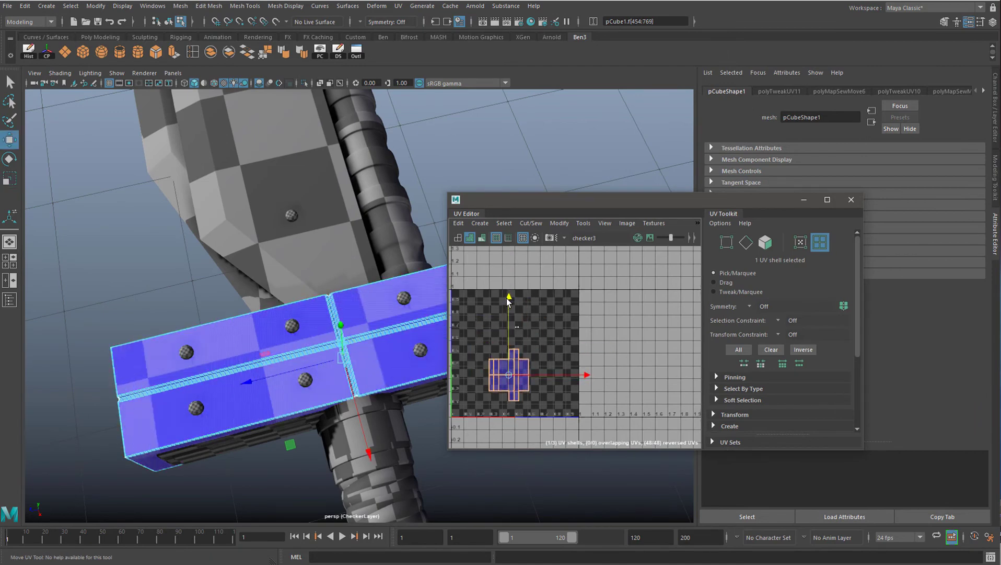
mouse_move(340, 301)
alt+mouse_down()
mouse_move(346, 285)
mouse_move(335, 265)
mouse_move(335, 305)
alt+mouse_up()
alt+drag(301, 341, 598, 375)
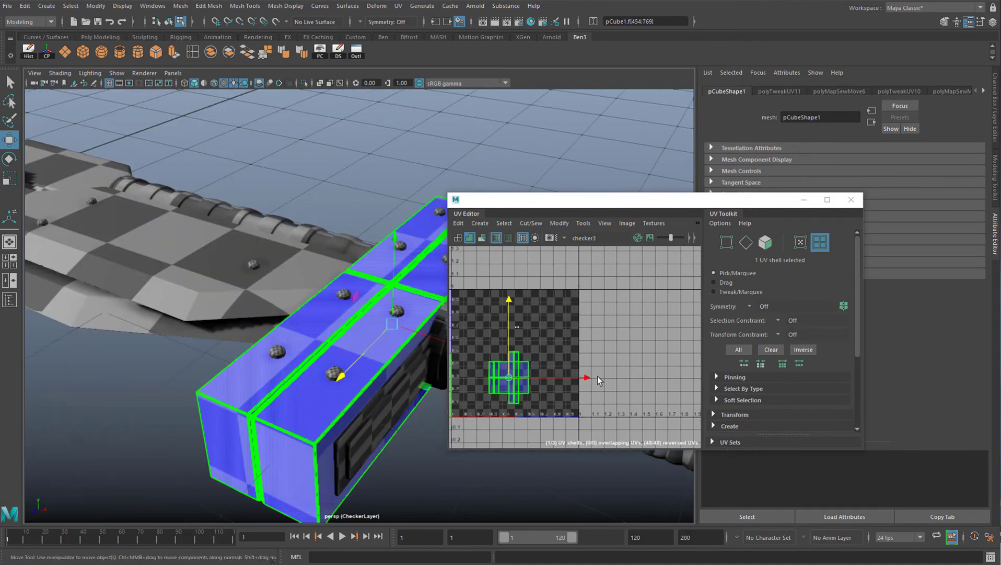
drag(506, 382, 515, 381)
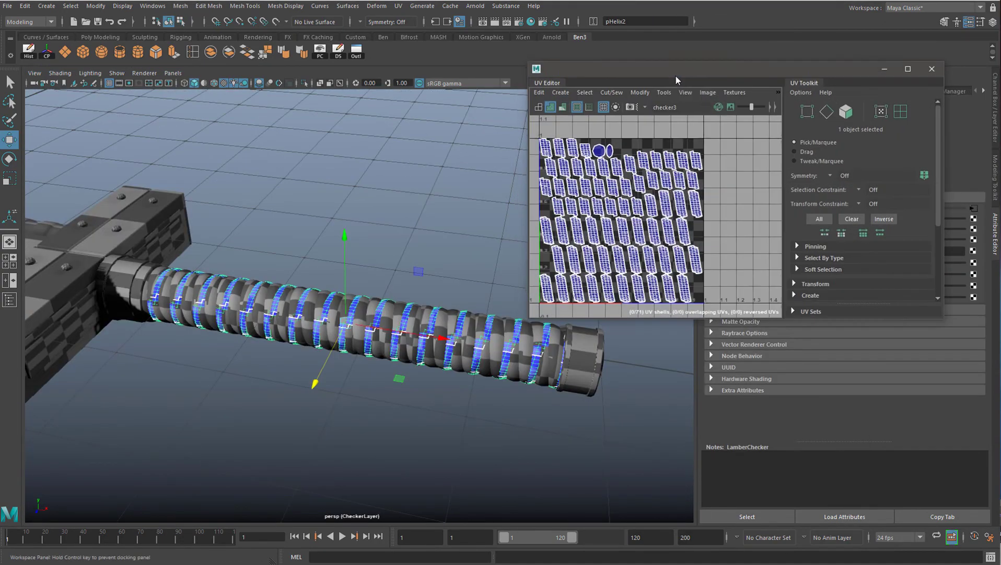
Examine the checker pattern on the handle's spiral wrap up close and along its length
drag(675, 75, 683, 92)
alt+drag(469, 208, 400, 430)
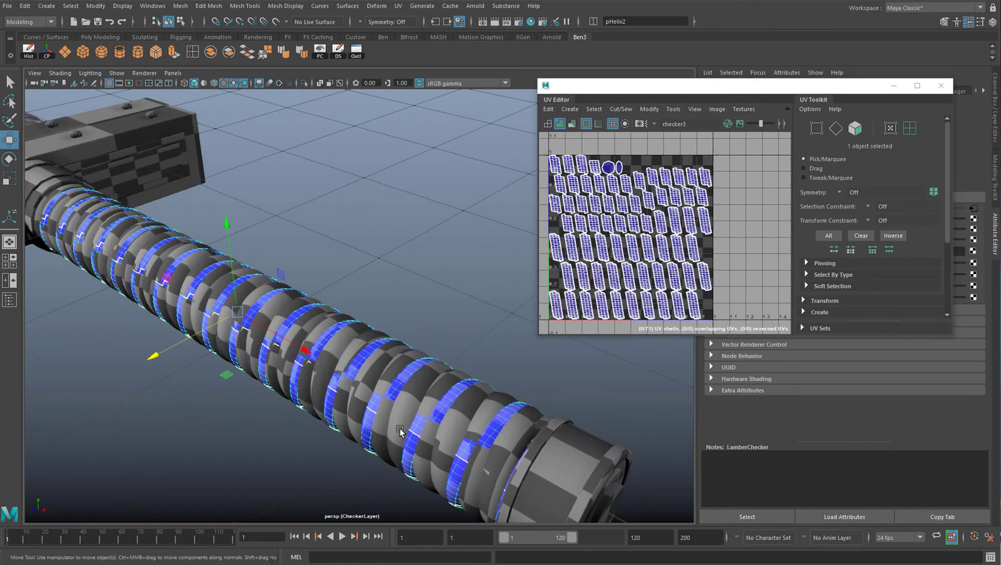
click(379, 384)
alt+drag(357, 366, 311, 356)
click(337, 438)
alt+drag(301, 425, 333, 415)
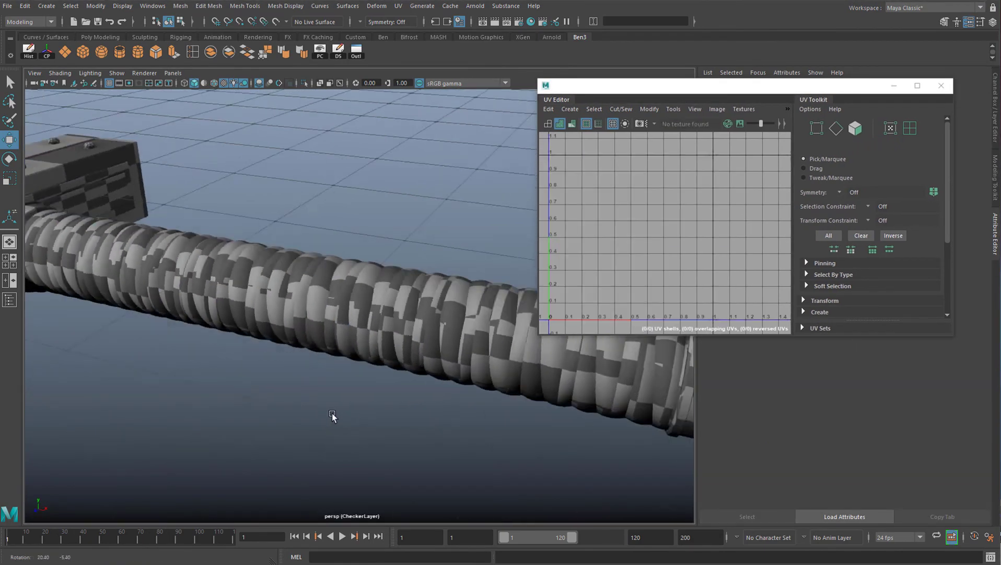
scroll(318, 379, down, 5)
scroll(287, 313, up, 8)
alt+drag(294, 328, 309, 356)
scroll(297, 366, down, 8)
Select the three helix strands of the handle wrap without the collar and combine them into one mesh
click(308, 357)
drag(306, 314, 238, 357)
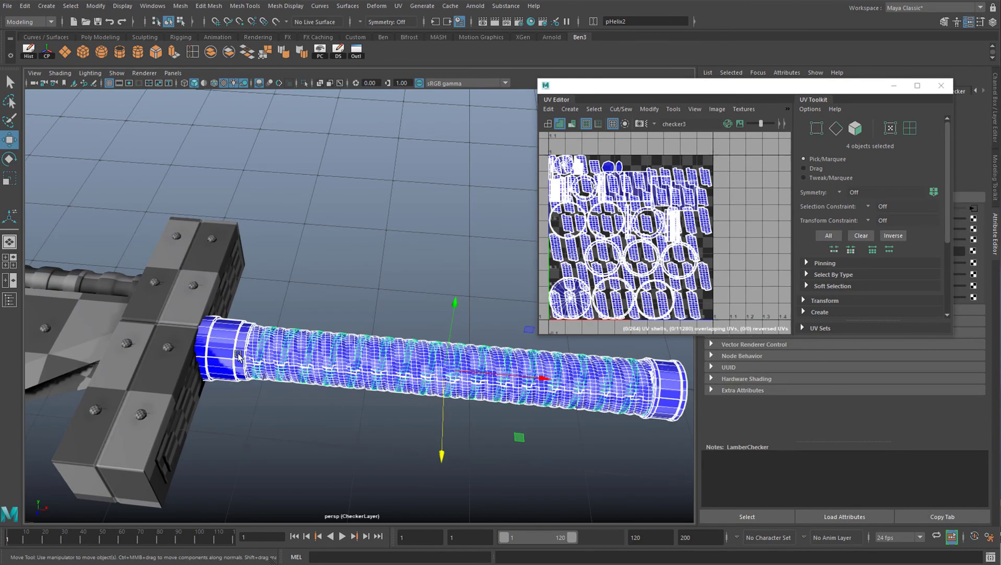
ctrl+click(215, 342)
key(q)
scroll(314, 365, down, 5)
alt+drag(352, 366, 325, 317)
scroll(325, 317, up, 5)
alt+middle_drag(325, 317, 277, 269)
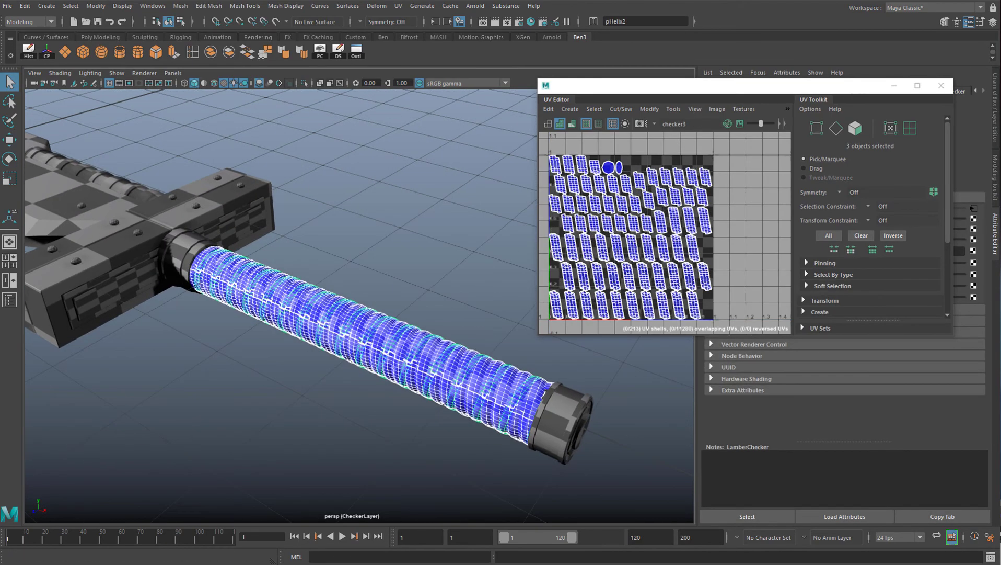
click(181, 7)
click(209, 48)
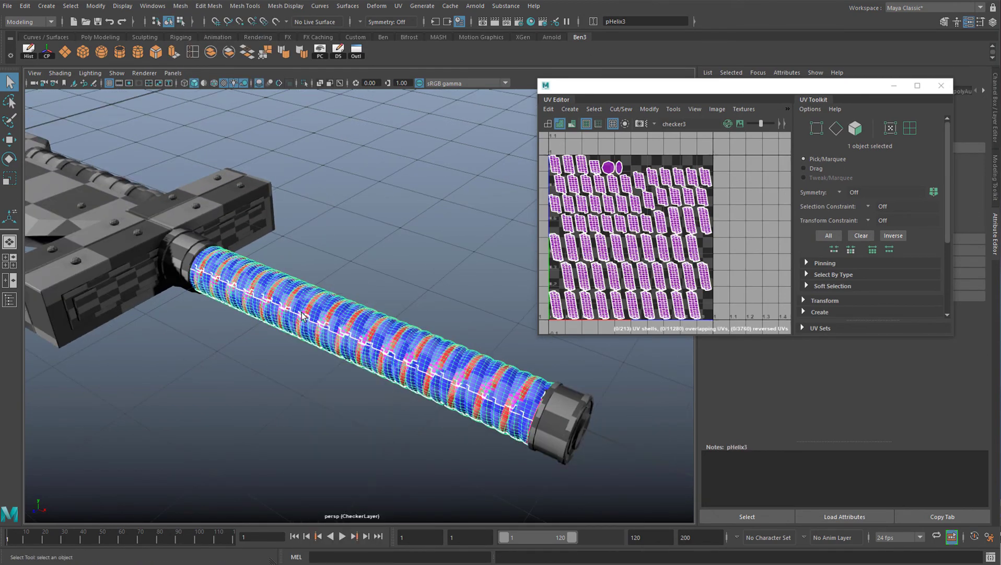
Apply a cylindrical UV projection to the combined handle wrap and rotate the projection to follow the handle's length
click(398, 7)
click(418, 86)
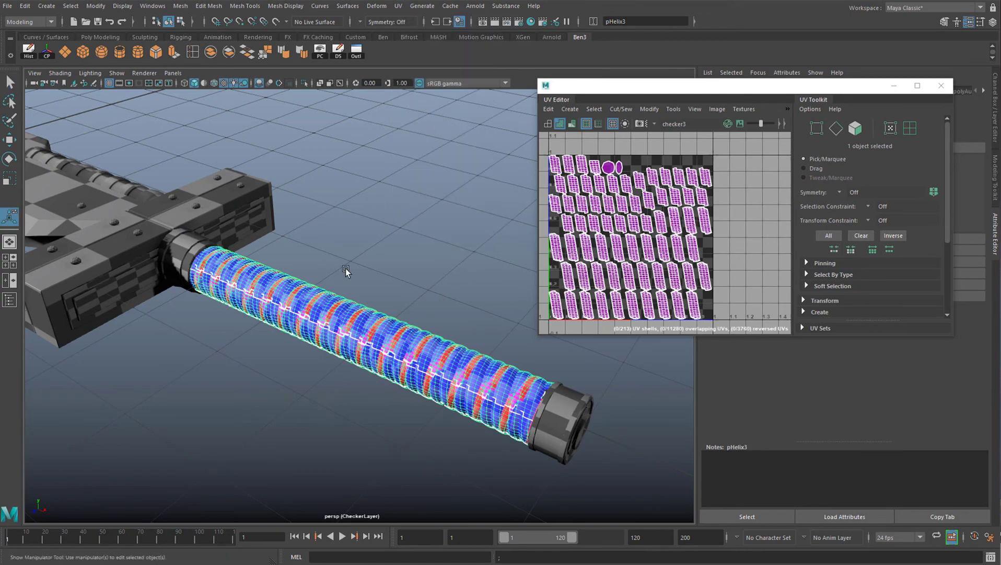
scroll(205, 294, down, 2)
click(254, 271)
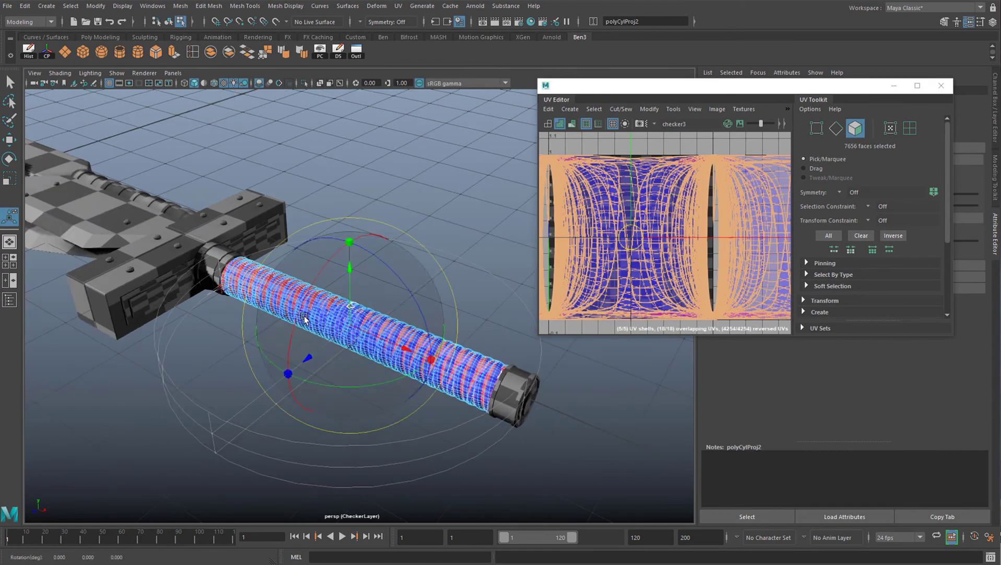
drag(294, 316, 356, 217)
drag(391, 383, 289, 378)
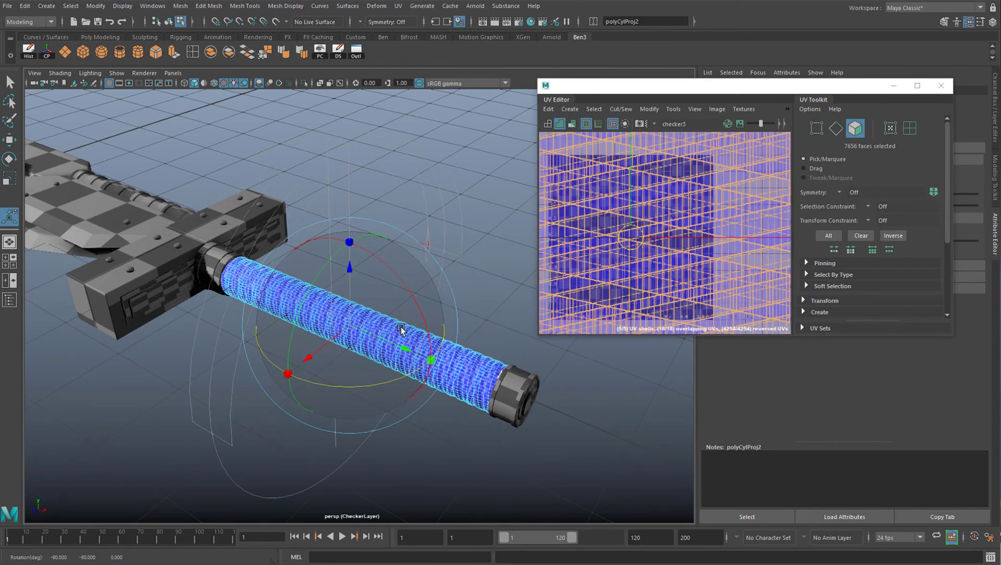
Switch to UV shell selection and select all UV shells of the handle wrap
scroll(672, 225, up, 2)
scroll(654, 221, down, 5)
scroll(369, 304, up, 5)
scroll(387, 314, down, 5)
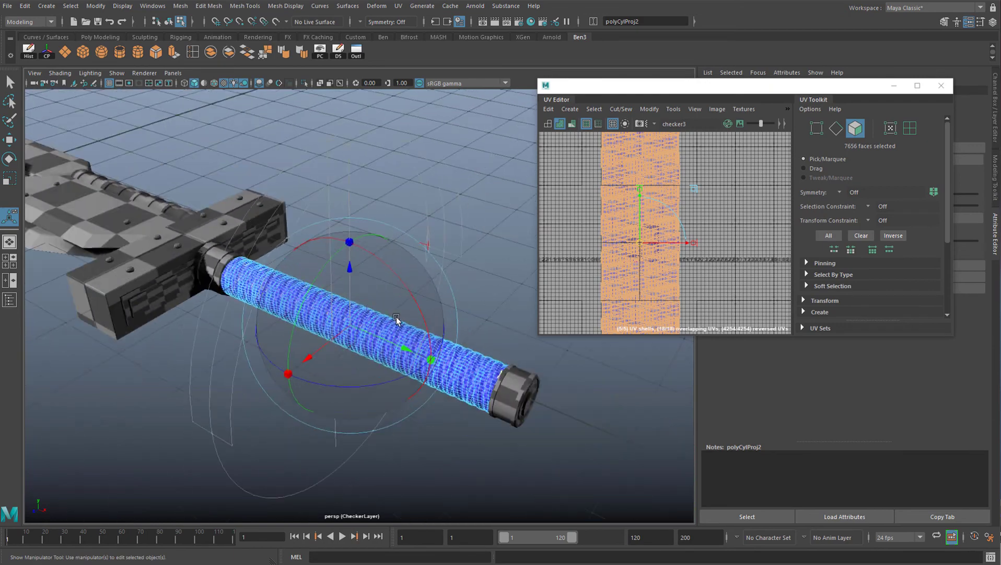
scroll(663, 251, down, 5)
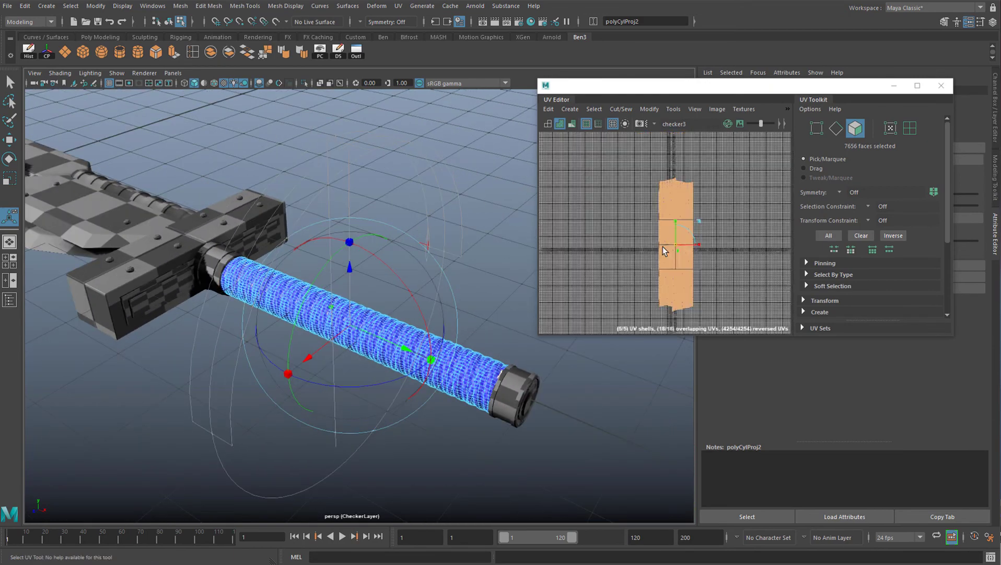
scroll(653, 235, up, 4)
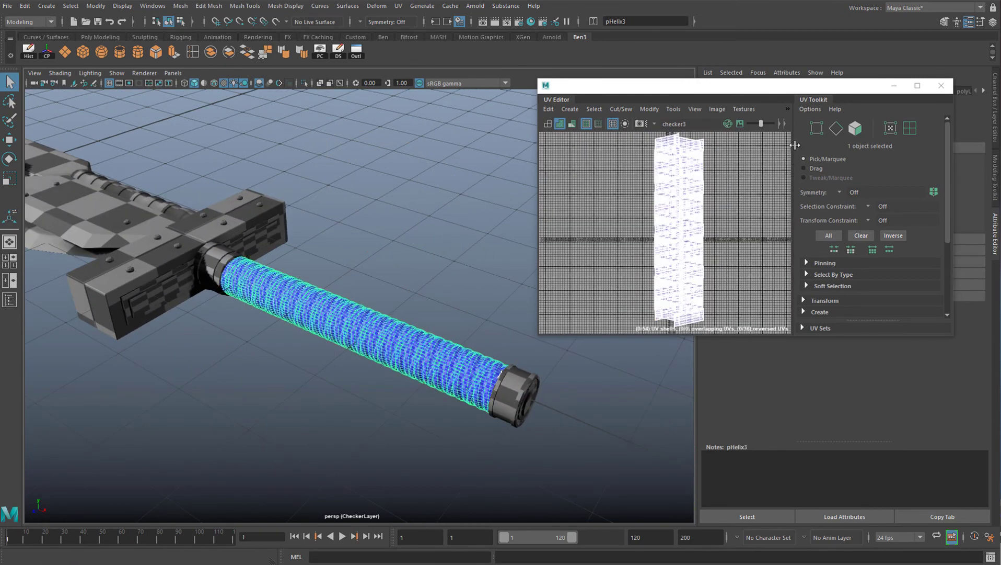
click(910, 128)
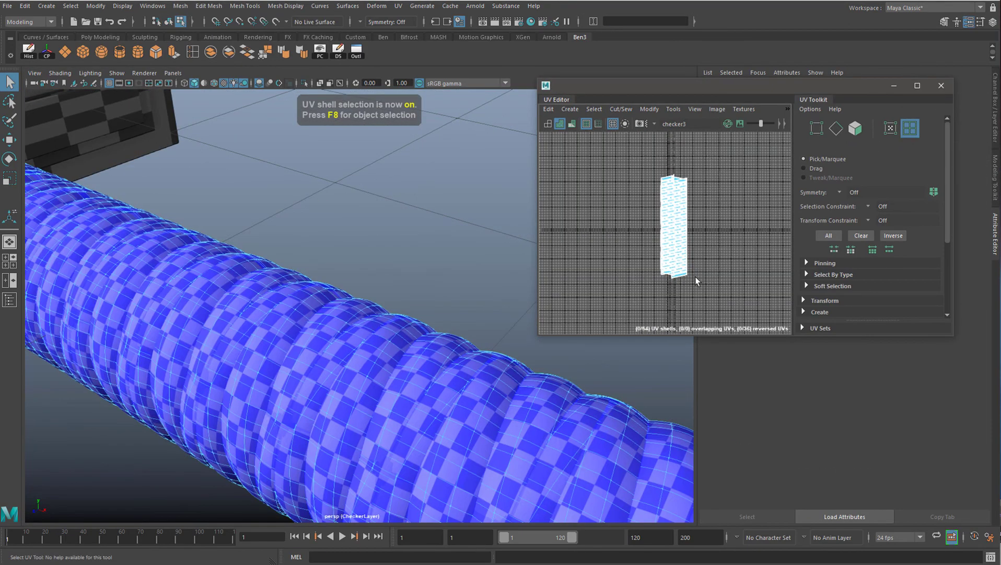
drag(647, 165, 696, 277)
scroll(685, 265, down, 5)
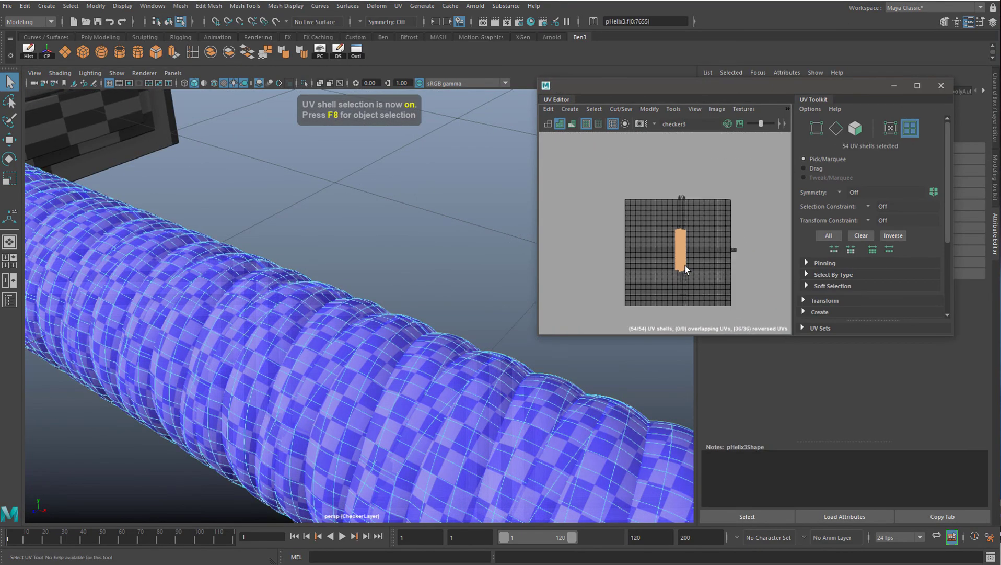
Scale the handle wrap's UV shells down uniformly to about the width of the texture tile
scroll(685, 265, up, 3)
scroll(679, 258, down, 4)
key(r)
scroll(679, 257, up, 7)
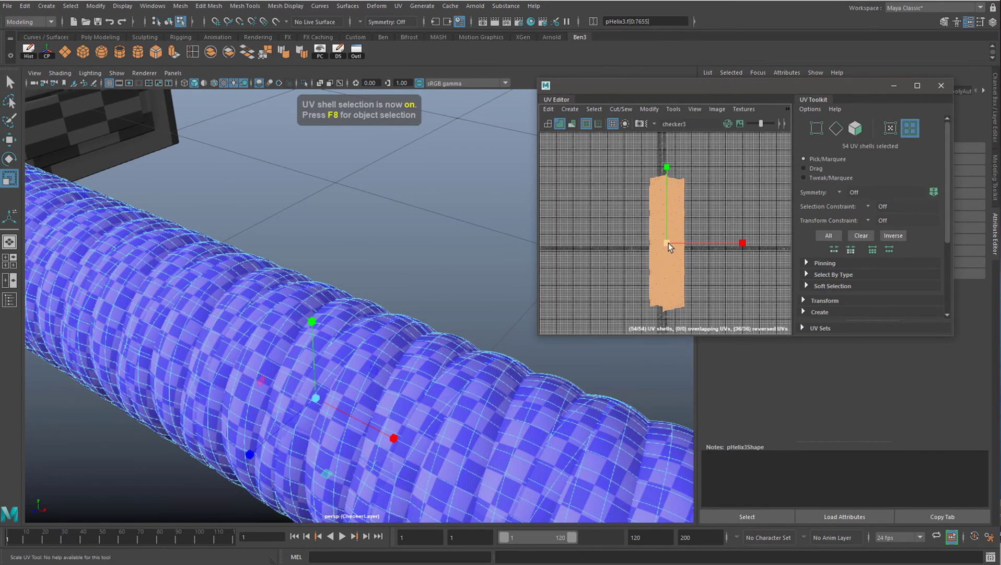
drag(656, 181, 663, 185)
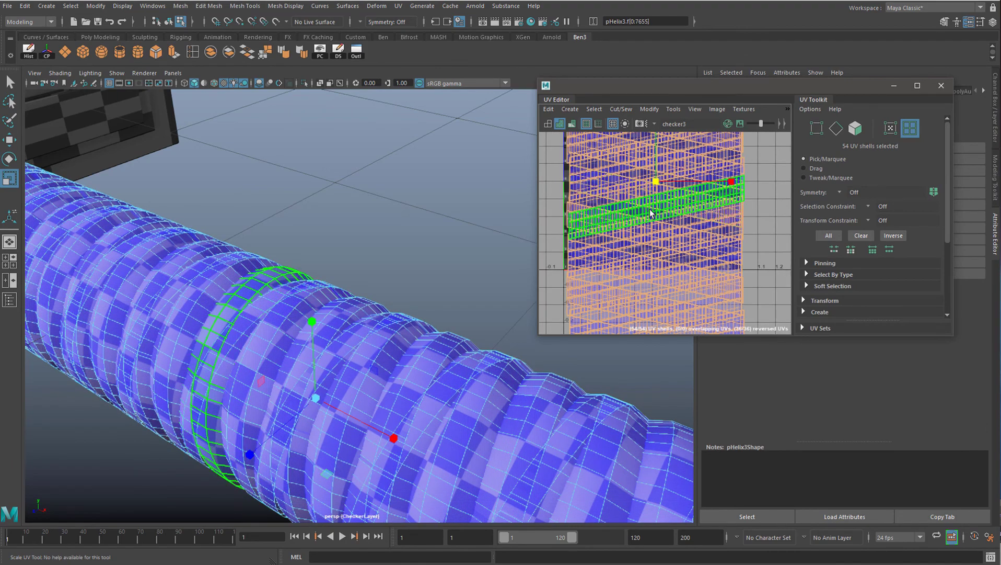
Scale the handle wrap's shells down further until the whole stack roughly fits the texture tile's height
scroll(418, 264, down, 4)
scroll(390, 276, up, 2)
scroll(375, 293, down, 2)
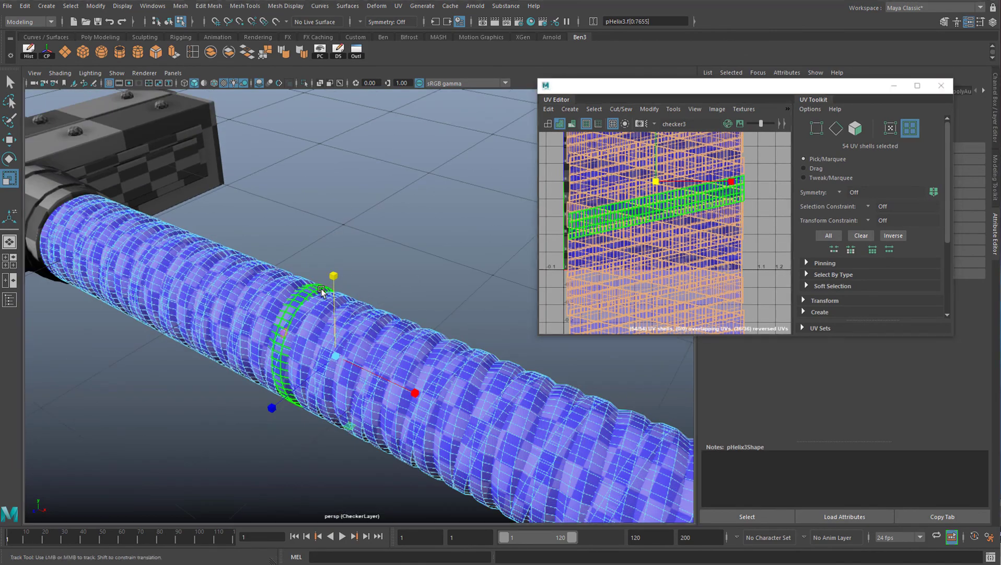
alt+middle_drag(324, 291, 337, 307)
scroll(664, 199, up, 4)
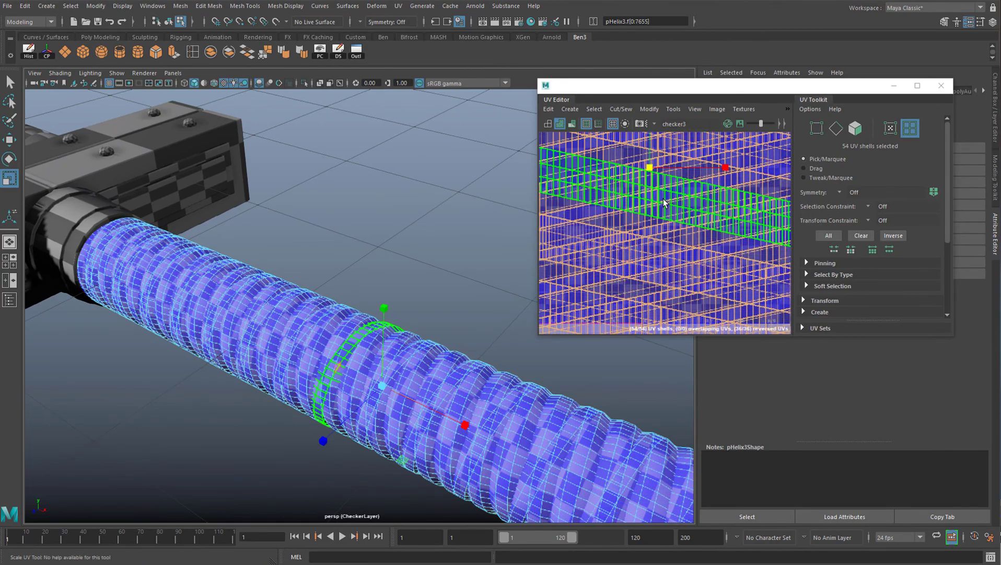
scroll(663, 198, down, 5)
alt+middle_drag(656, 198, 677, 236)
drag(678, 226, 622, 242)
Rescale the crossguard's UV shell uniformly and narrow it horizontally to even out its checker squares
alt+drag(334, 283, 264, 286)
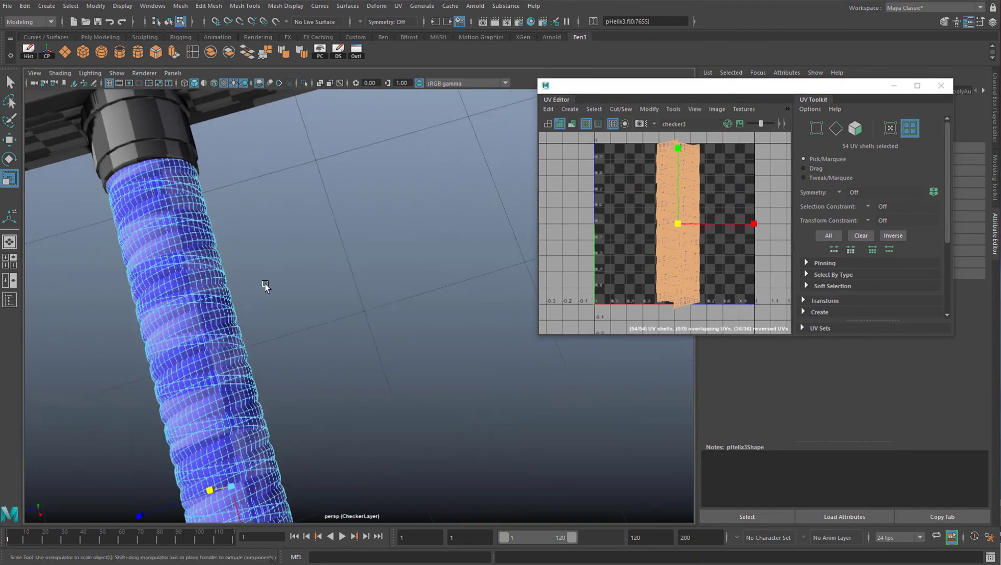
scroll(293, 319, down, 5)
alt+drag(134, 272, 186, 366)
drag(678, 254, 631, 257)
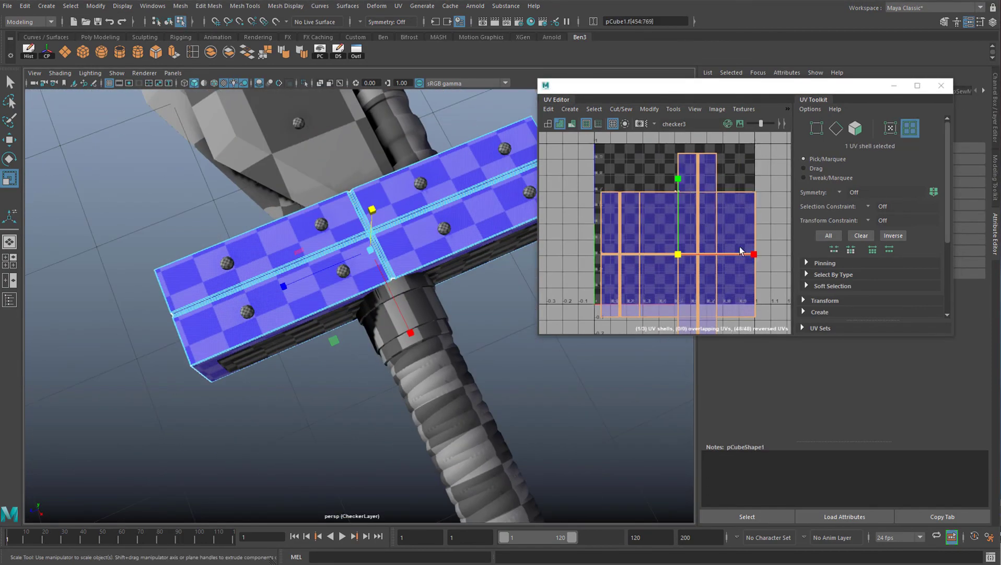
drag(753, 254, 733, 257)
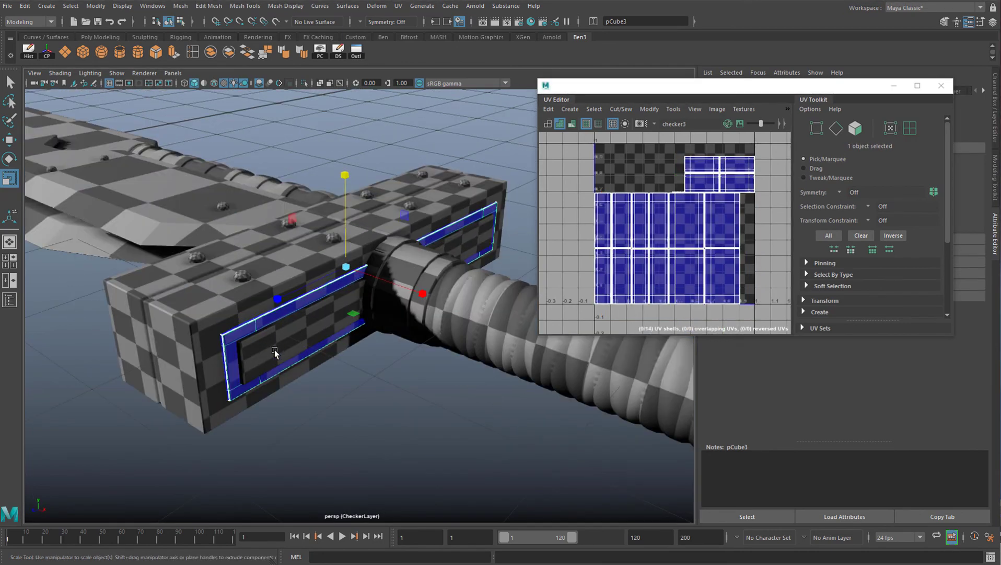
Select all UV shells of the crossguard's inner raised side panel and narrow them horizontally
click(275, 349)
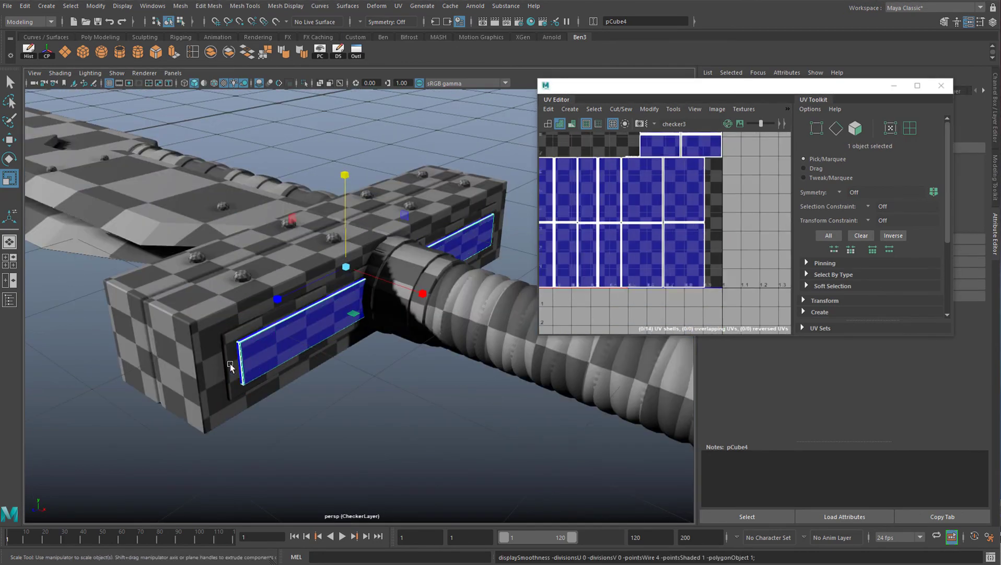
click(228, 347)
click(279, 347)
scroll(698, 221, up, 5)
scroll(698, 221, down, 4)
alt+middle_drag(609, 206, 669, 252)
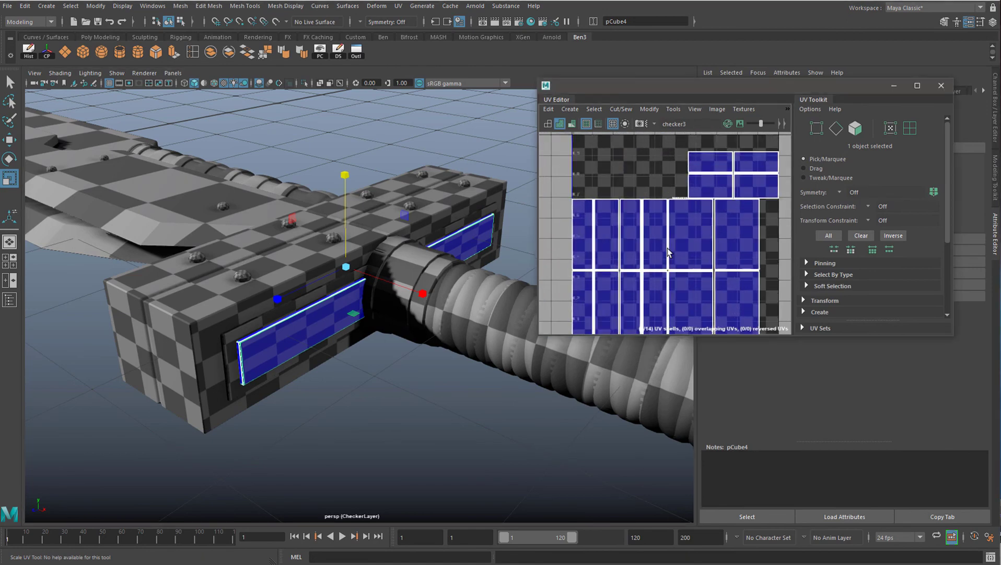
scroll(669, 253, down, 3)
click(911, 129)
drag(679, 283, 751, 317)
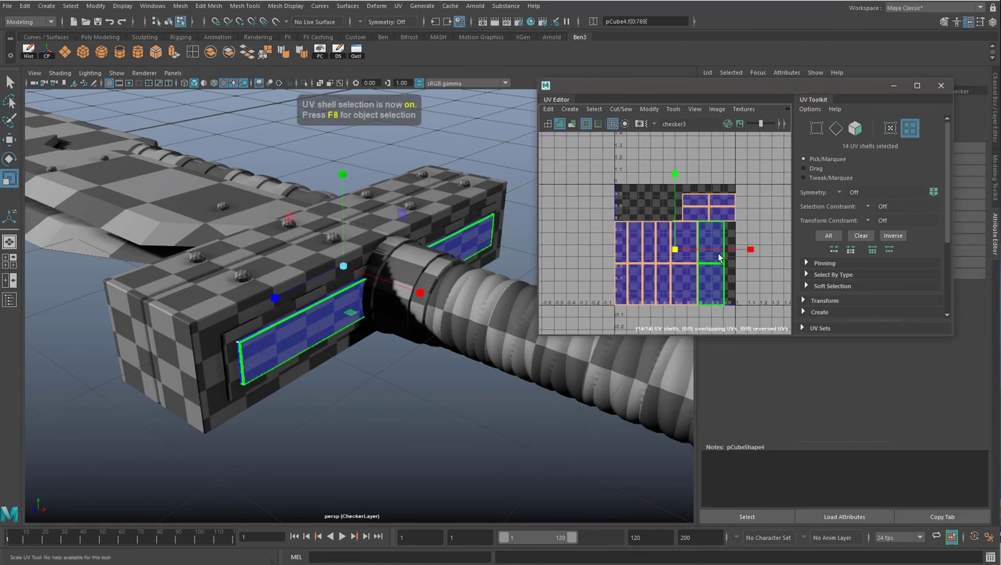
drag(749, 251, 696, 238)
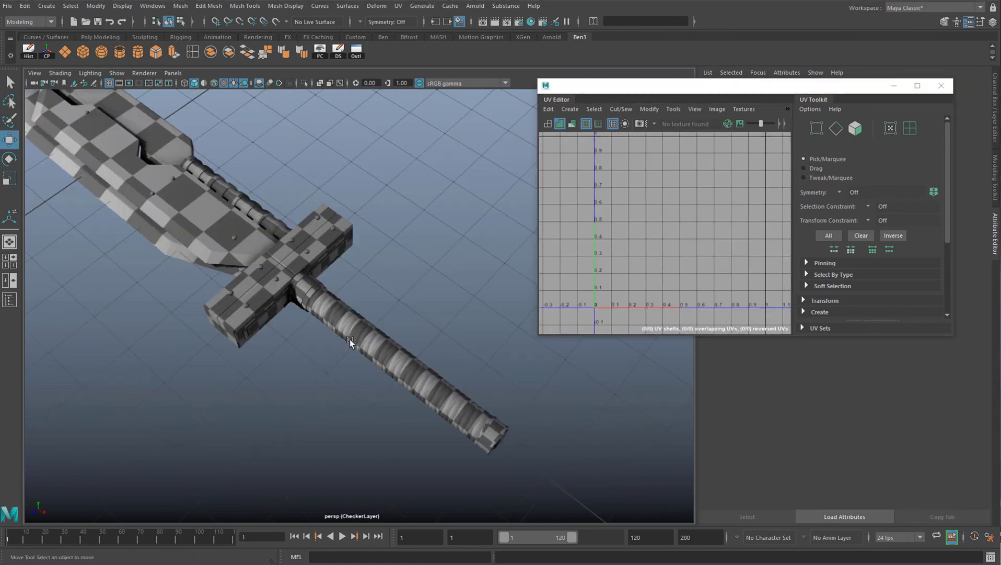
Inspect the checker pattern over the whole sword, then switch to the image viewer showing the finished sword render
alt+drag(350, 339, 348, 305)
click(372, 318)
click(389, 307)
right_drag(348, 304, 379, 255)
alt+drag(379, 254, 373, 306)
click(354, 249)
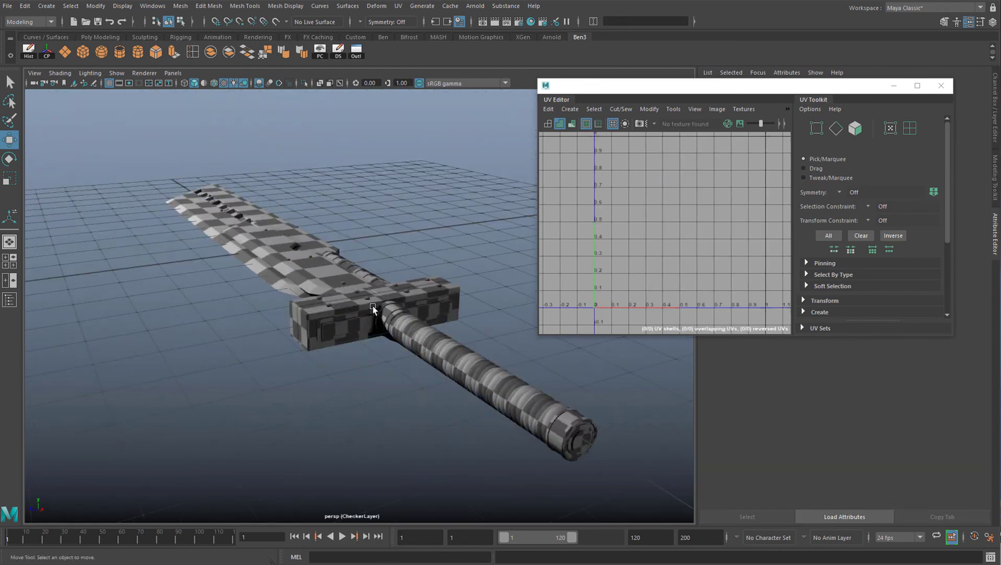
drag(313, 5, 261, 1)
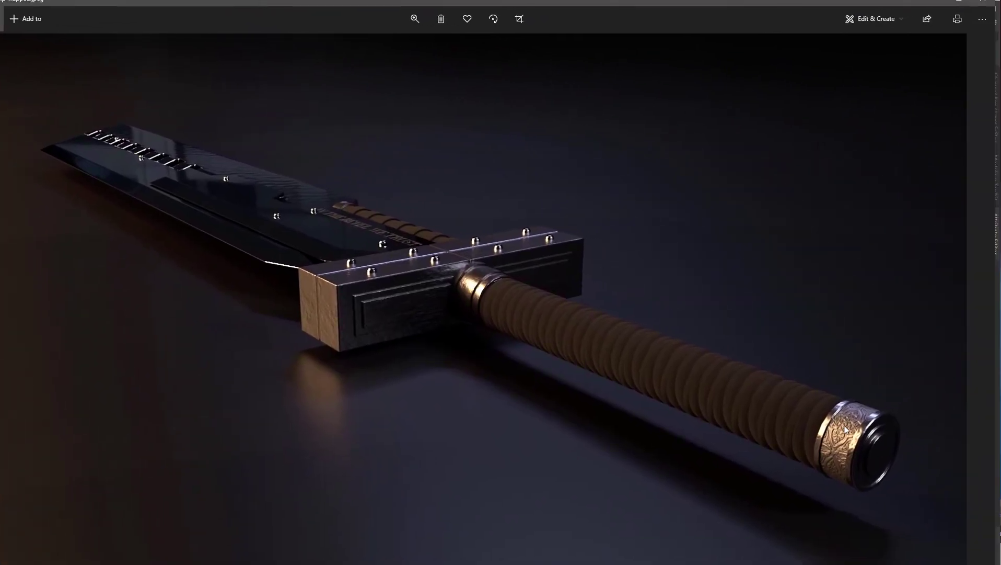